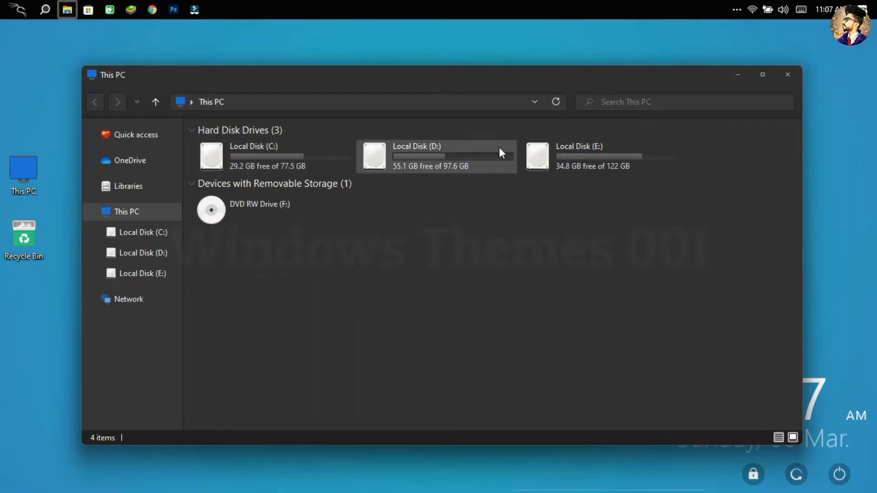
# Step: Look through Quick access, Libraries and Local Disk (C:) in the themed file window, then maximize and minimize it
pyautogui.click(156, 135)
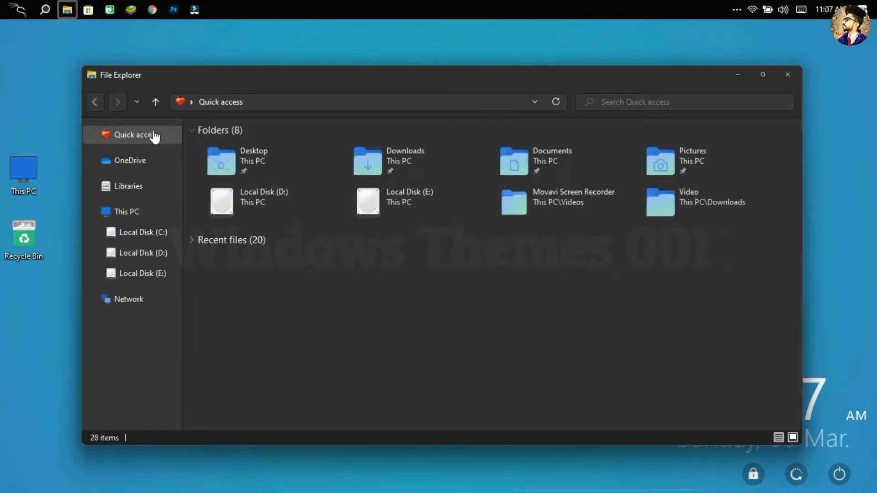
pyautogui.click(146, 182)
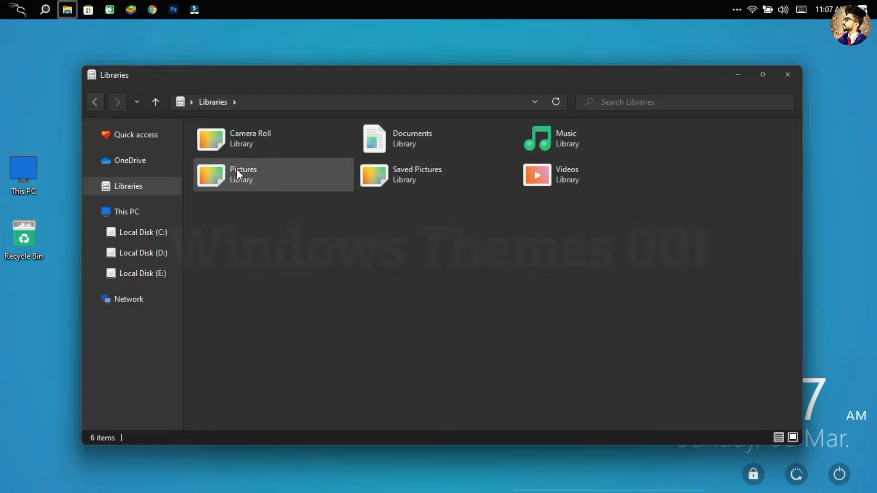
pyautogui.click(143, 232)
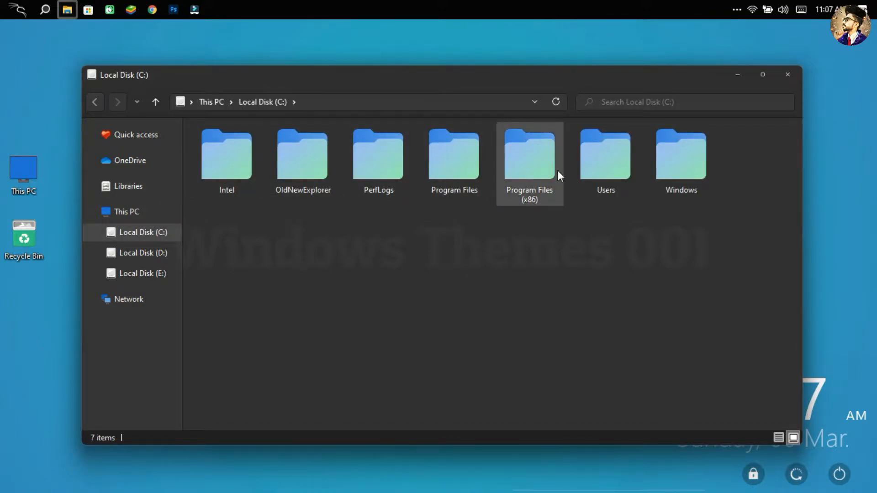
pyautogui.doubleClick(526, 73)
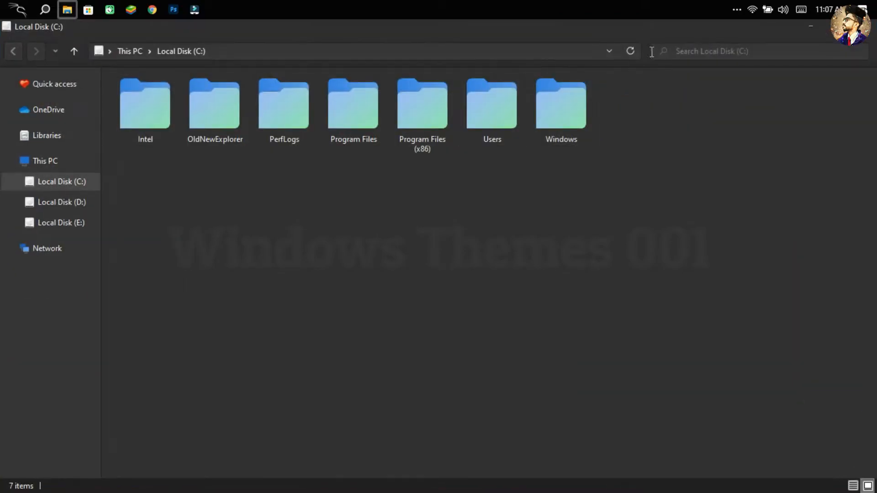
pyautogui.click(811, 26)
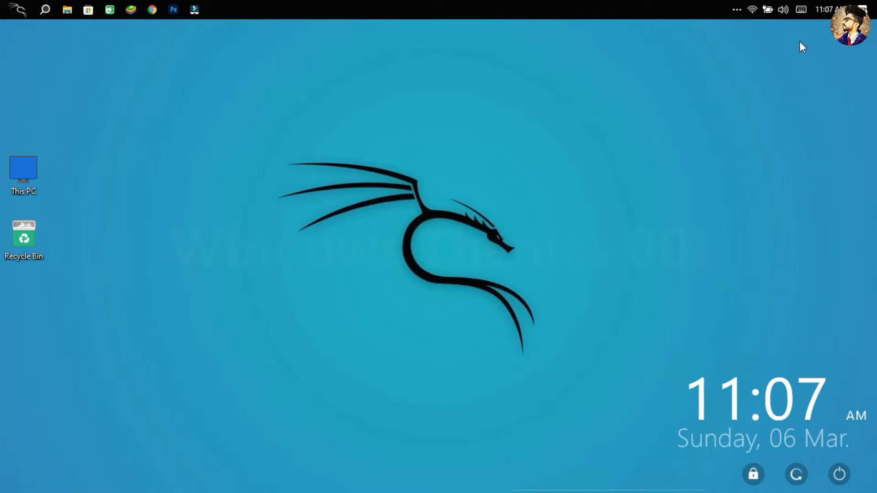
# Step: Look at the themed Start menu, the Wi-Fi flyout and the taskbar's hidden tray items
pyautogui.click(25, 15)
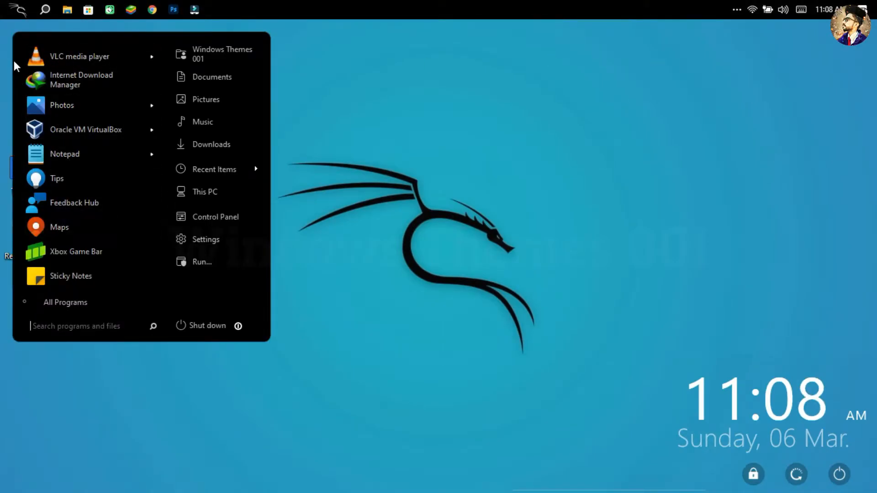
pyautogui.click(18, 10)
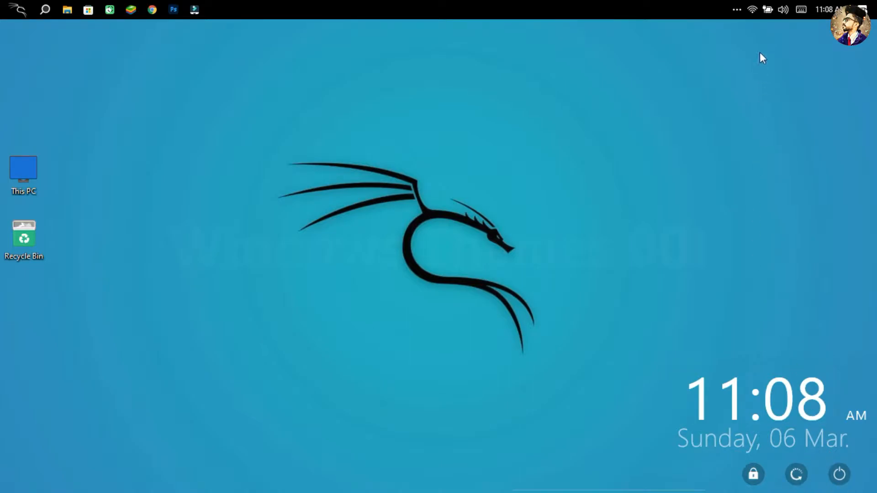
pyautogui.click(753, 9)
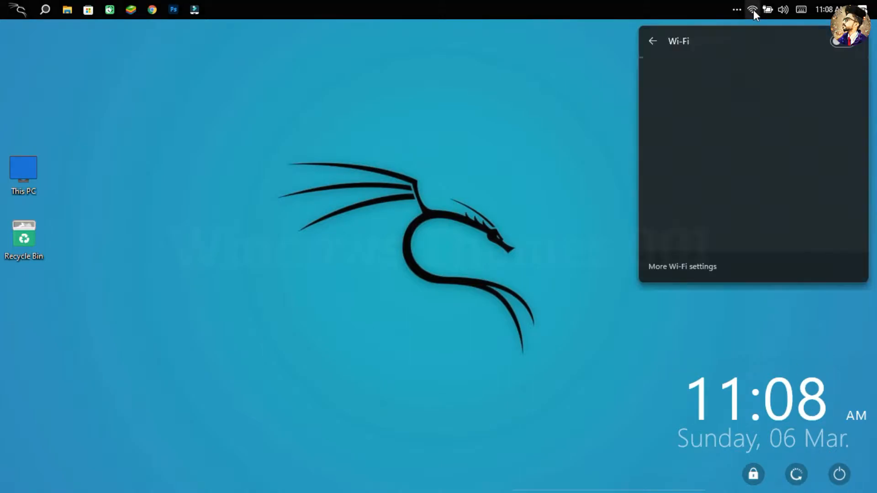
pyautogui.click(753, 10)
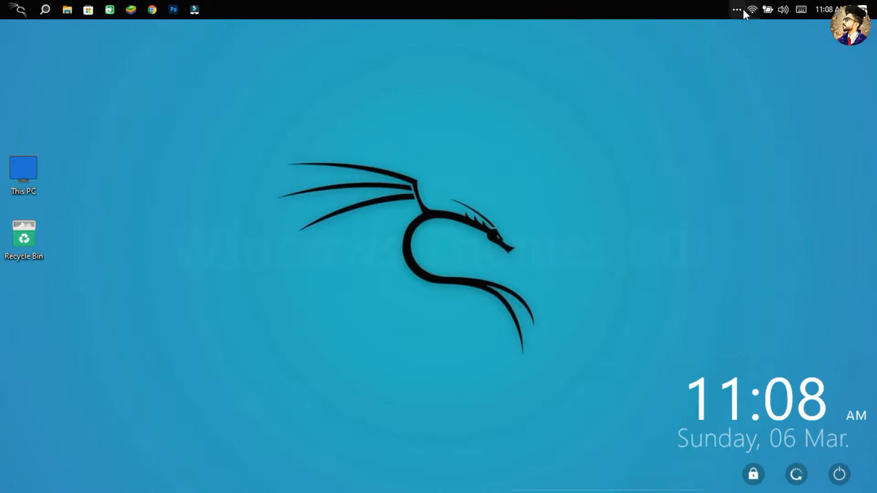
pyautogui.click(740, 10)
pyautogui.click(741, 9)
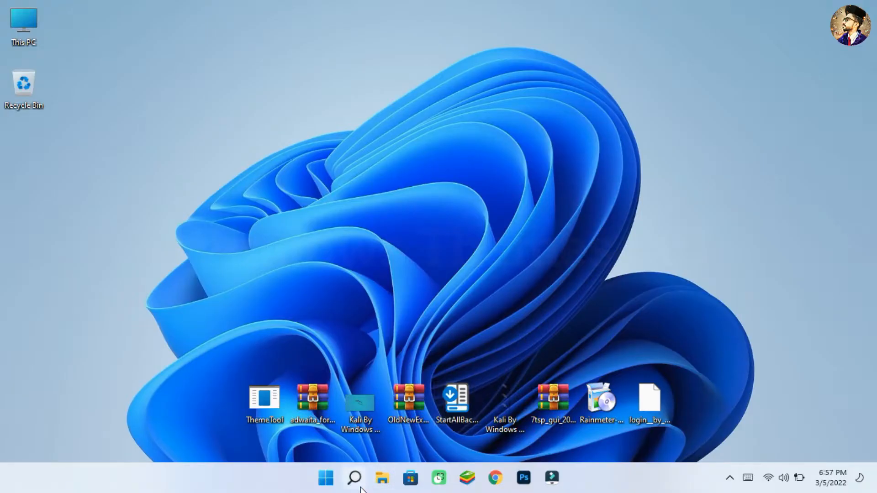
# Step: Search Windows for "cr" and open the Create a restore point settings
pyautogui.click(359, 488)
pyautogui.write('cr')
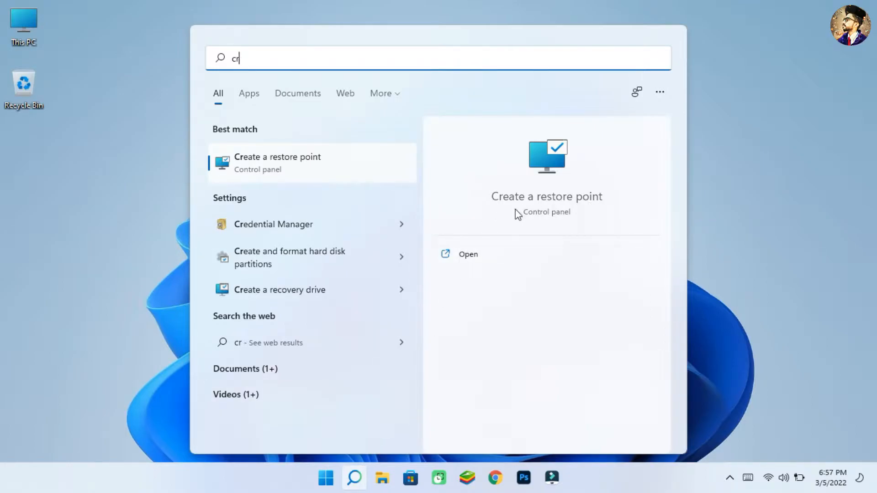
pyautogui.click(507, 256)
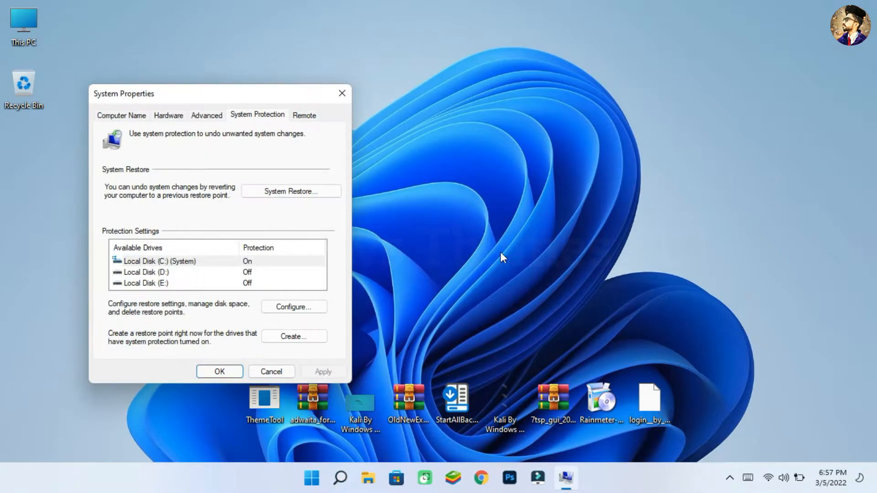
# Step: Create a restore point described as "Kali OS" with Local Disk (C:) selected, and close System Properties
pyautogui.click(315, 265)
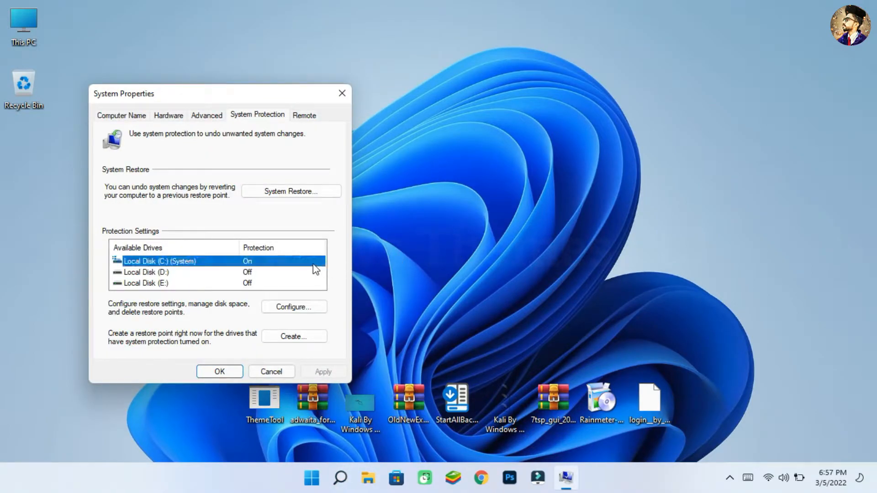
pyautogui.click(315, 340)
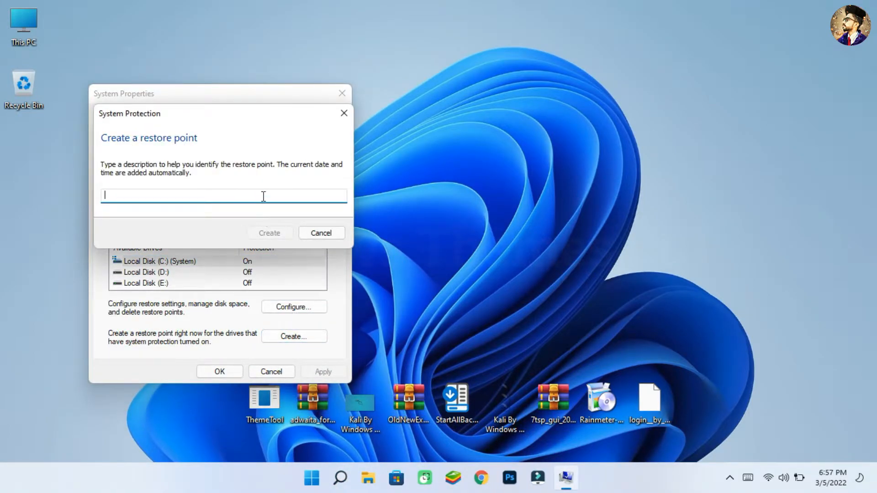
pyautogui.write('Kali OS')
pyautogui.moveTo(110, 202); pyautogui.dragTo(84, 202)
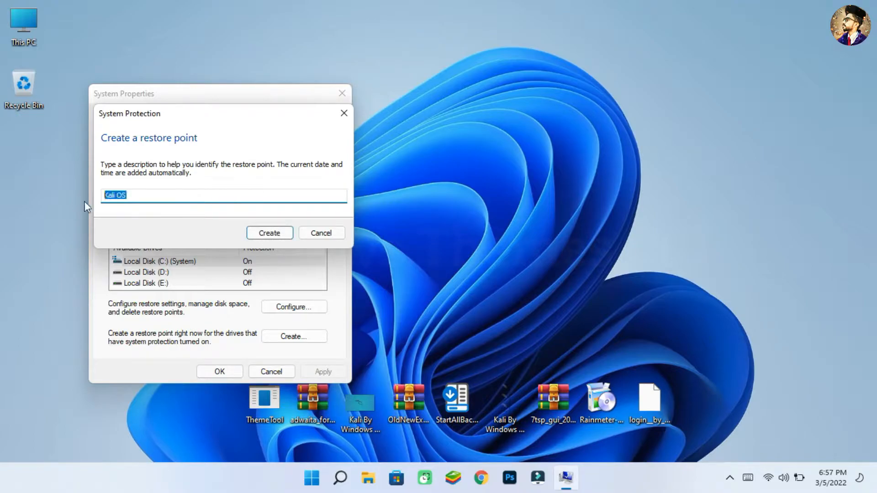
pyautogui.click(146, 197)
pyautogui.click(256, 234)
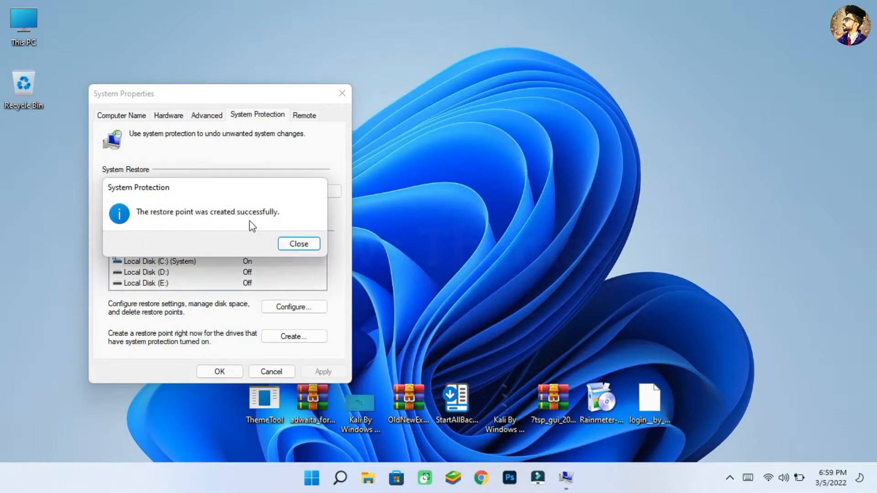
pyautogui.click(292, 245)
pyautogui.click(226, 372)
# Step: Run ThemeTool from the desktop as administrator and allow it to start
pyautogui.rightClick(247, 398)
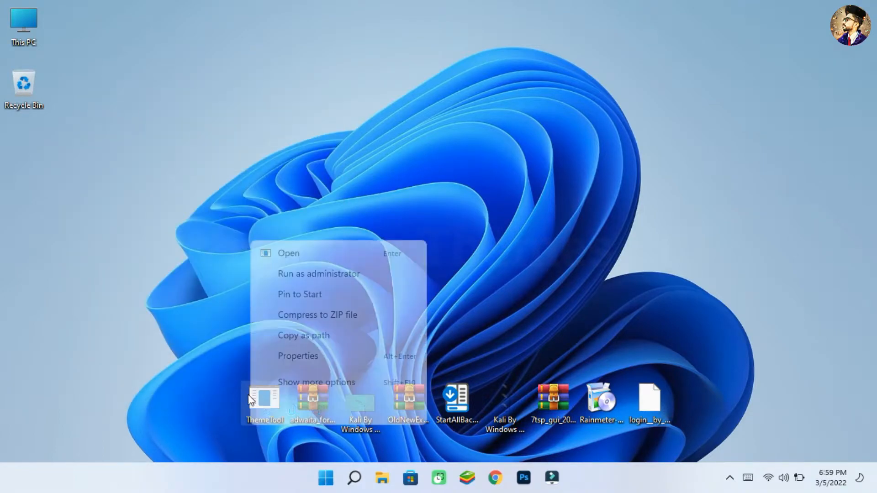
pyautogui.click(266, 276)
pyautogui.click(416, 282)
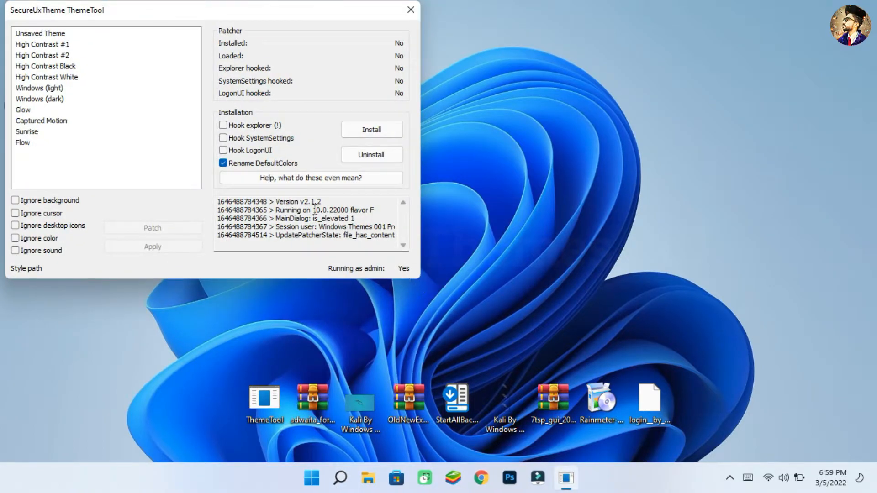
# Step: Install the SecureUxTheme patcher with Hook SystemSettings, Hook LogonUI and Rename DefaultColors enabled, and reboot the computer
pyautogui.click(261, 134)
pyautogui.click(347, 134)
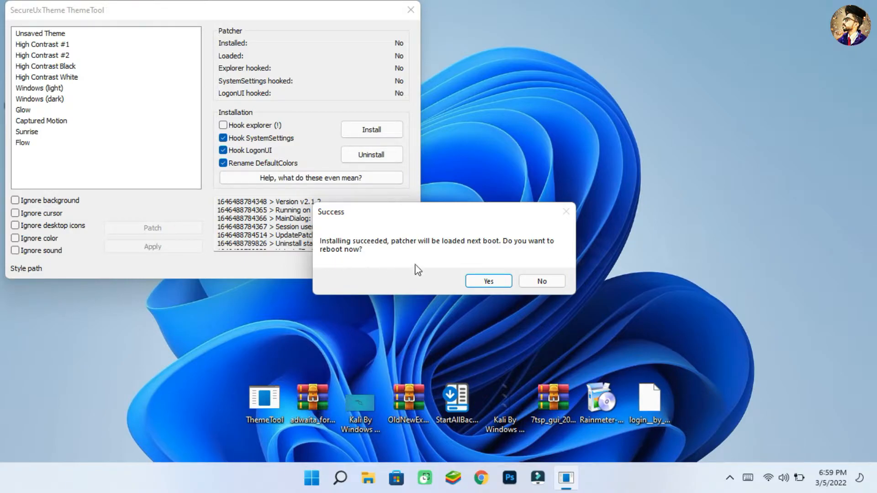
pyautogui.click(470, 279)
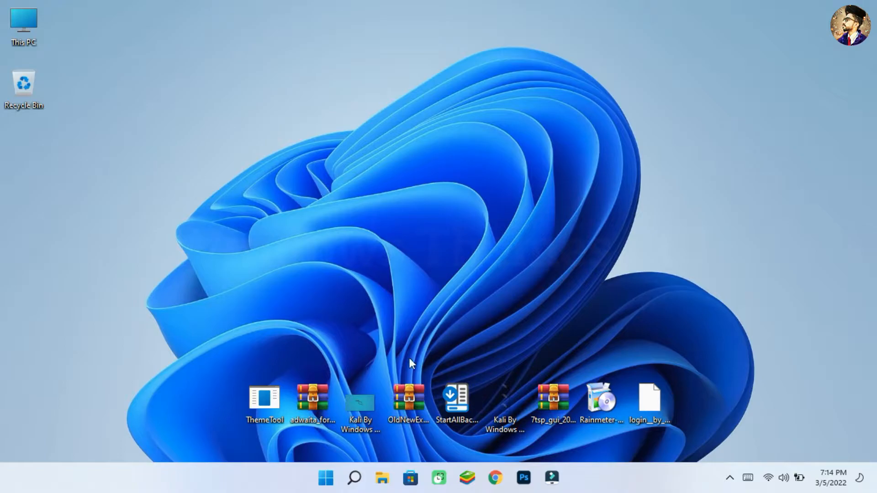
# Step: Extract the adwaita archive with WinRAR into its own folder on the desktop, using the default options
pyautogui.rightClick(323, 409)
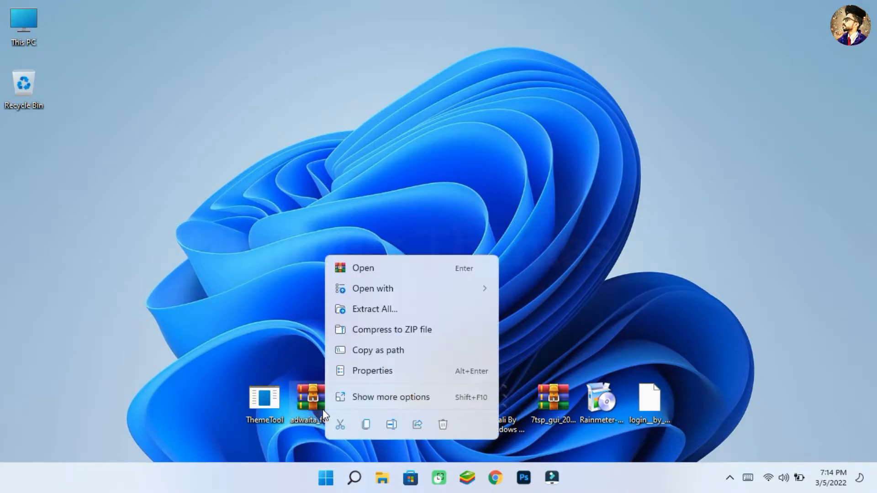
pyautogui.click(346, 402)
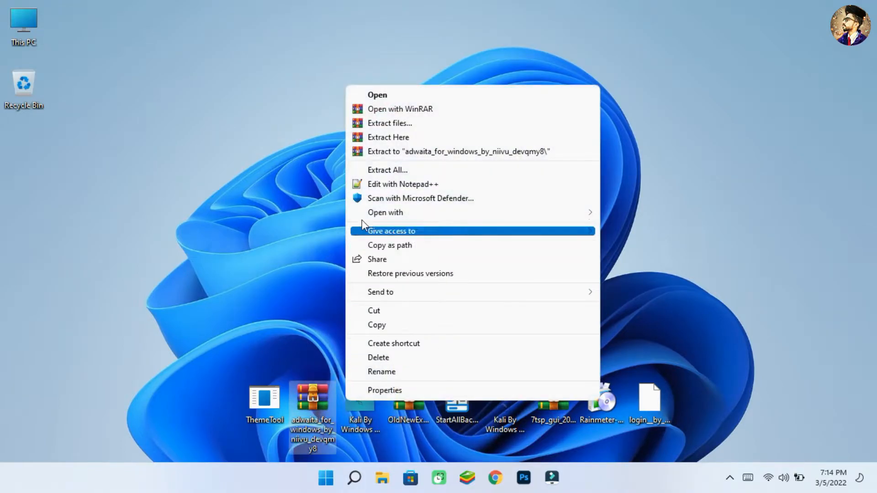
pyautogui.click(374, 123)
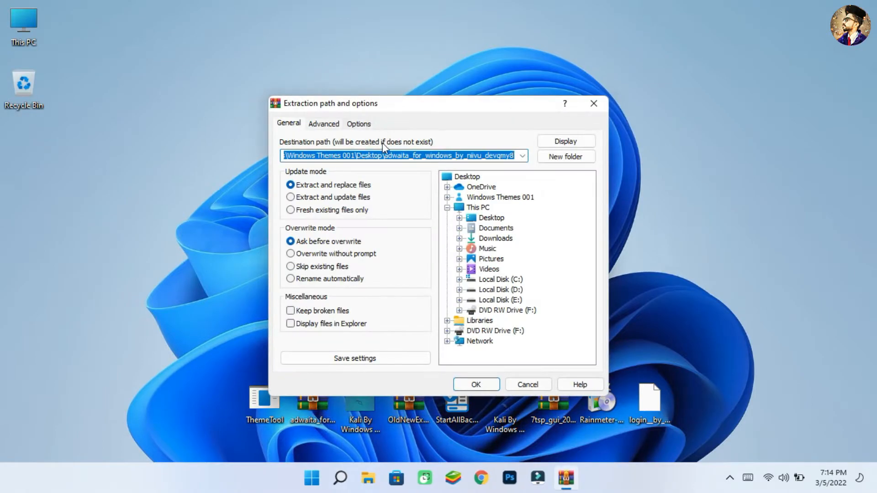
pyautogui.click(468, 388)
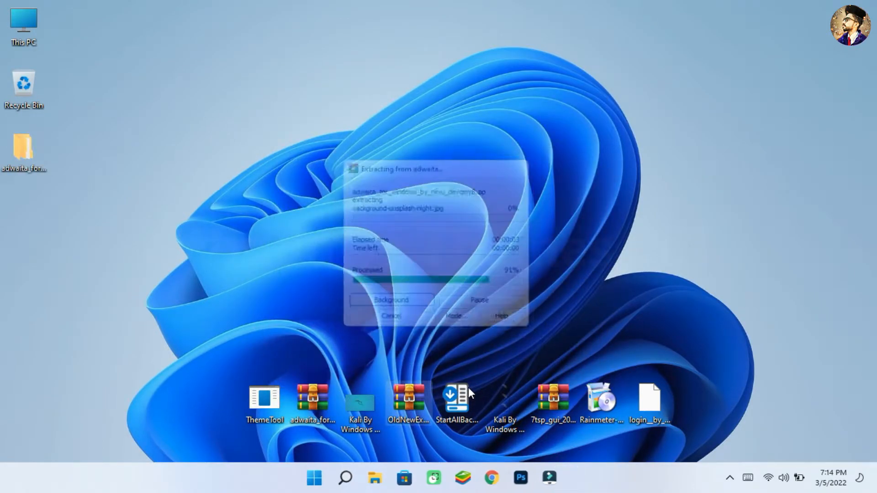
# Step: Open the 7TSP Icon packs folder inside the extracted Adwaita for Windows folder
pyautogui.doubleClick(43, 170)
pyautogui.click(184, 118)
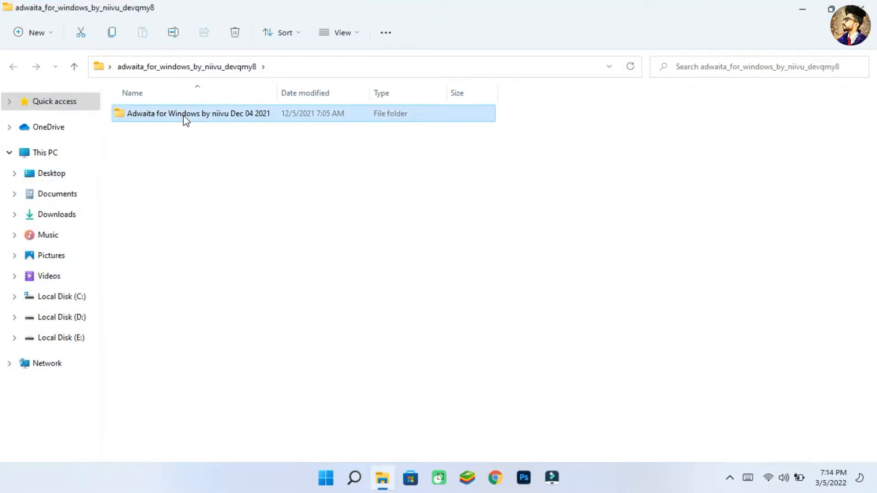
pyautogui.doubleClick(185, 118)
pyautogui.doubleClick(185, 117)
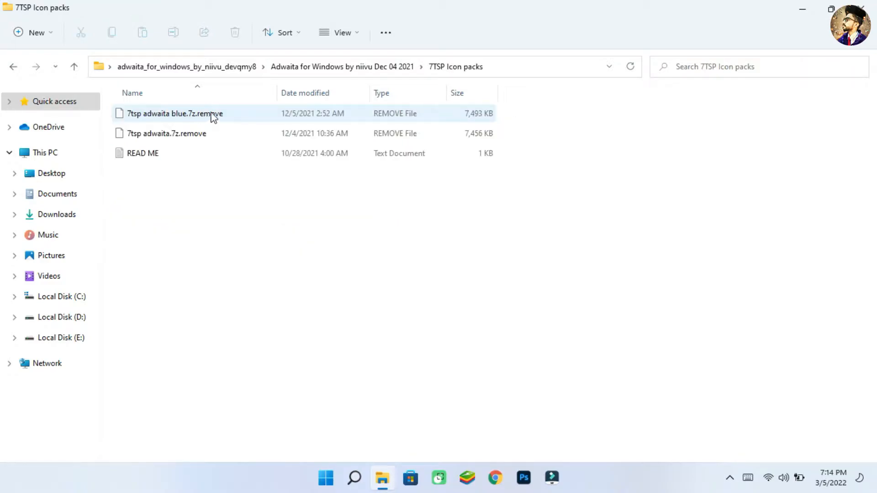
# Step: Remove the .remove extension from the blue icon pack, renaming it to 7tsp adwaita blue.7z
pyautogui.rightClick(218, 114)
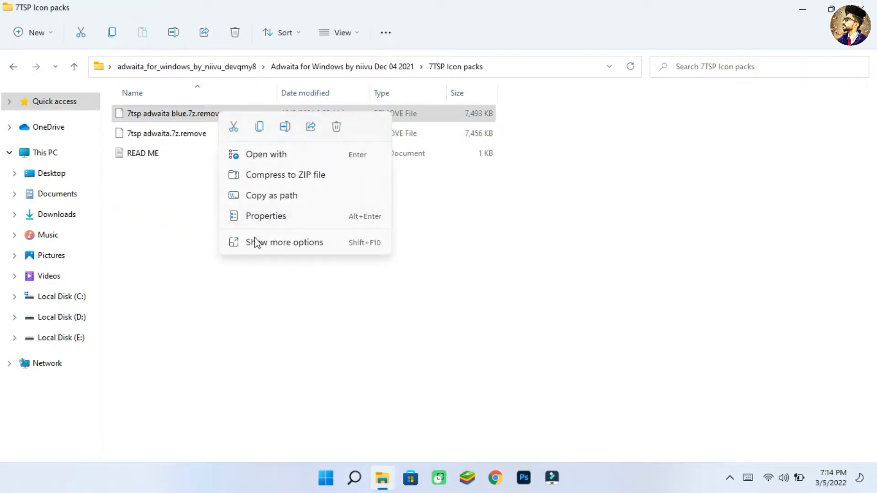
pyautogui.click(255, 243)
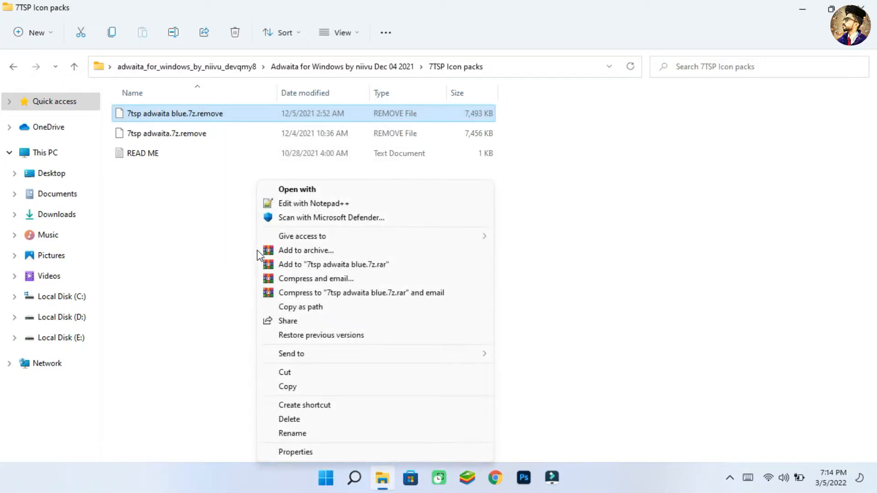
pyautogui.click(297, 433)
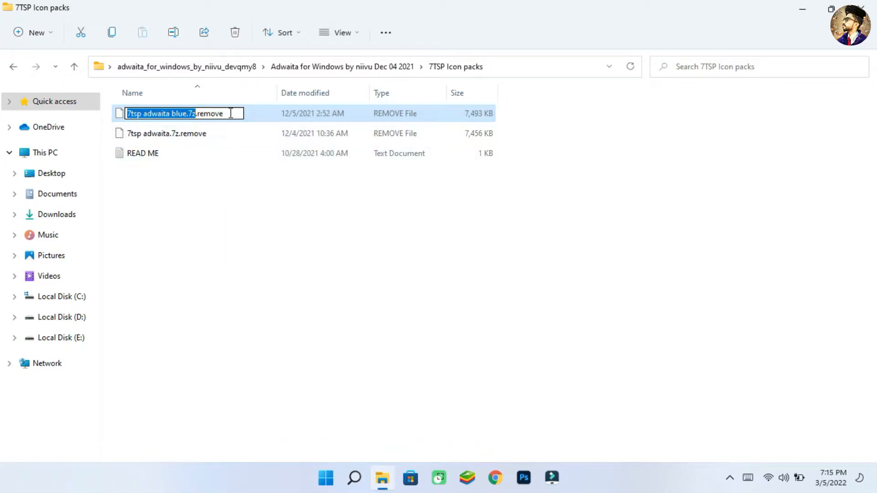
pyautogui.click(231, 113)
pyautogui.press('BackSpace')
pyautogui.press('BackSpace')
pyautogui.press('BackSpace')
pyautogui.press('BackSpace')
pyautogui.press('BackSpace')
pyautogui.press('BackSpace')
pyautogui.press('BackSpace')
pyautogui.press('Return')
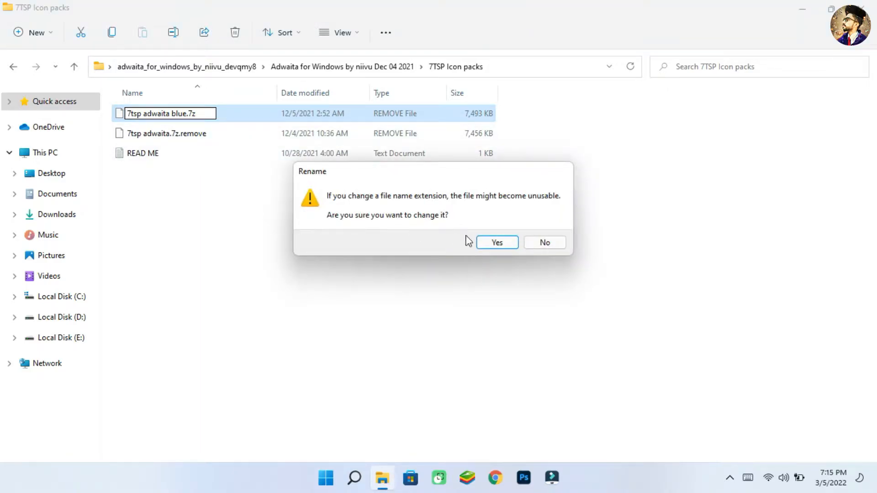
pyautogui.click(489, 242)
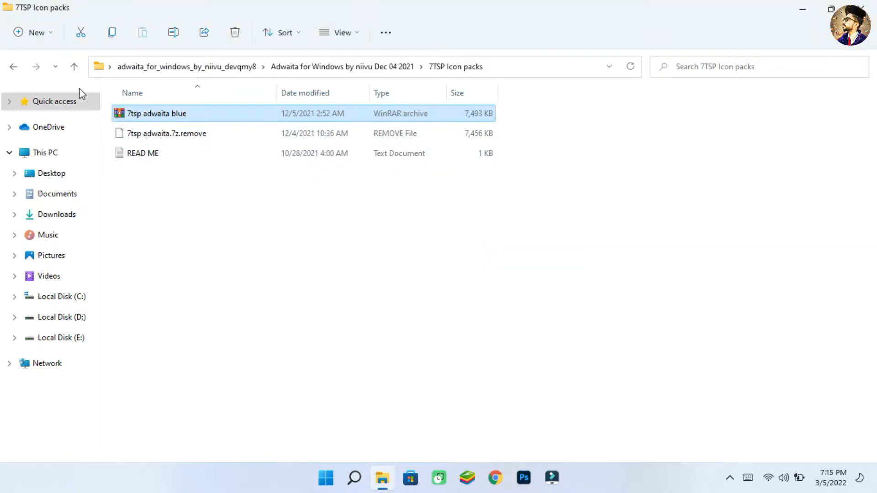
# Step: Copy the adwaita folder and the adwaita dark top, day and night theme files from the Windows themes folder
pyautogui.click(15, 65)
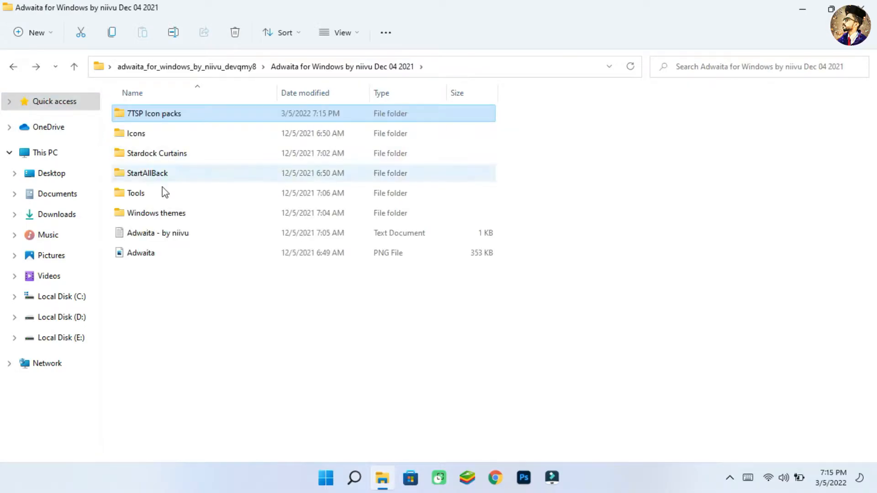
pyautogui.doubleClick(191, 212)
pyautogui.moveTo(191, 212); pyautogui.dragTo(171, 105)
pyautogui.rightClick(182, 133)
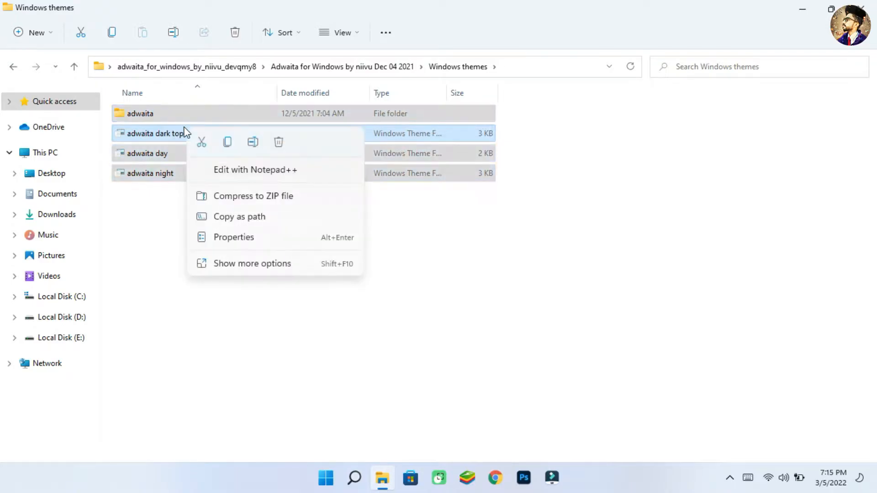
pyautogui.click(228, 143)
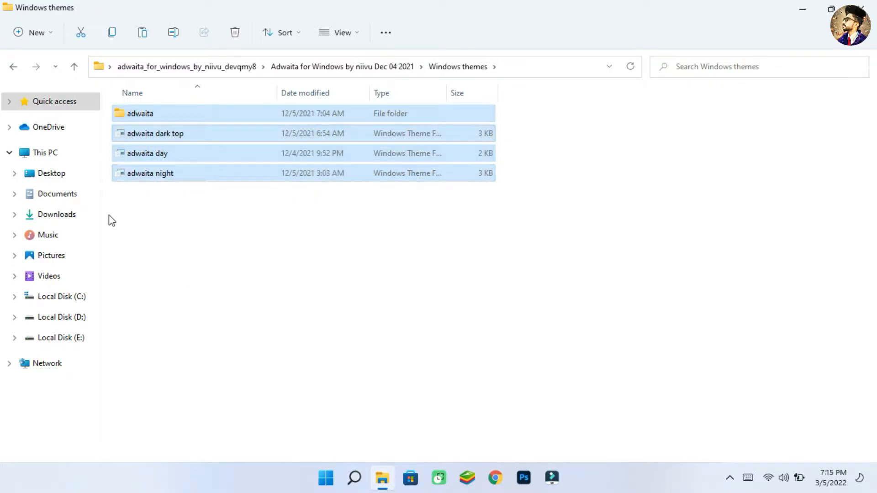
# Step: Paste the copied adwaita folder and theme files into C:\Windows\Resources\Themes, granting administrator permission, and close the window
pyautogui.click(78, 298)
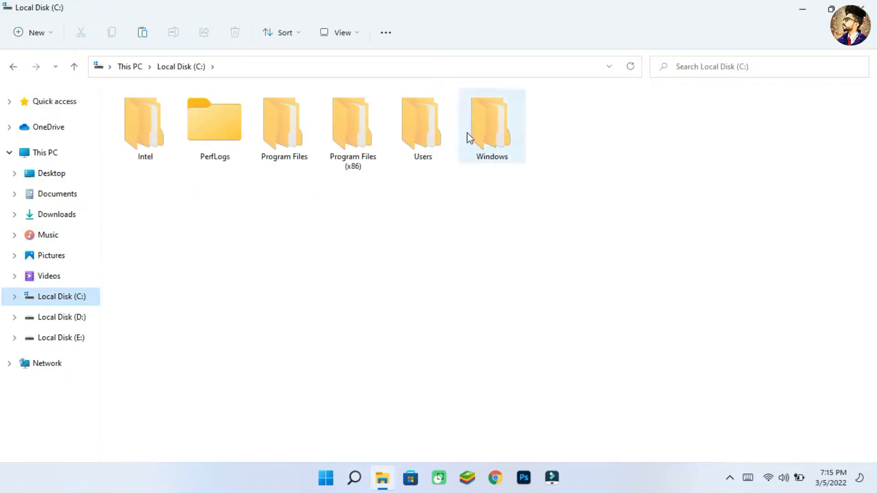
pyautogui.doubleClick(473, 136)
pyautogui.click(327, 162)
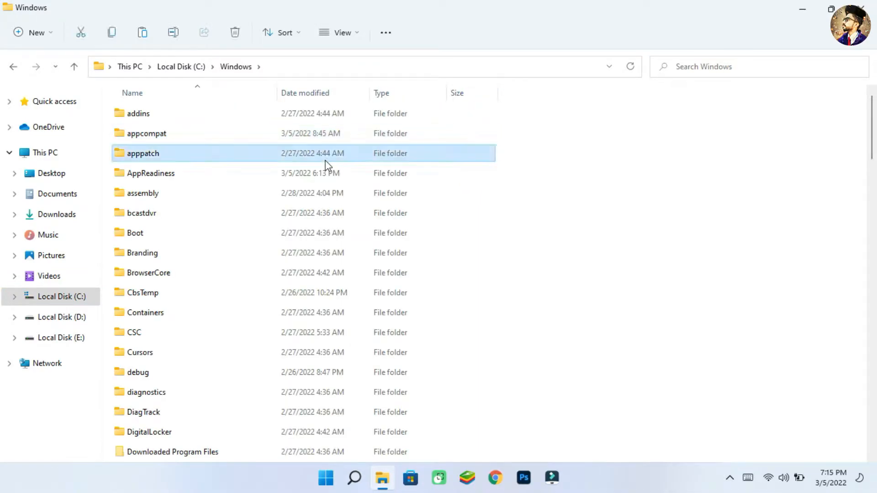
pyautogui.press('r')
pyautogui.doubleClick(219, 172)
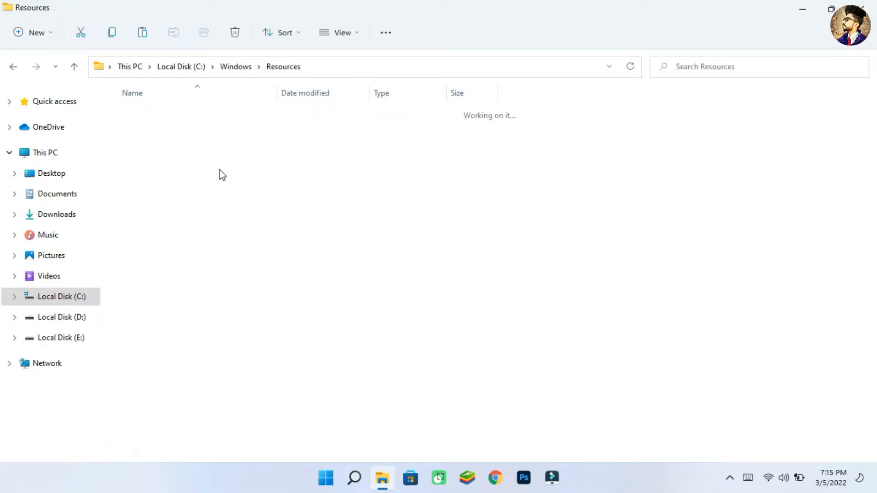
pyautogui.doubleClick(221, 137)
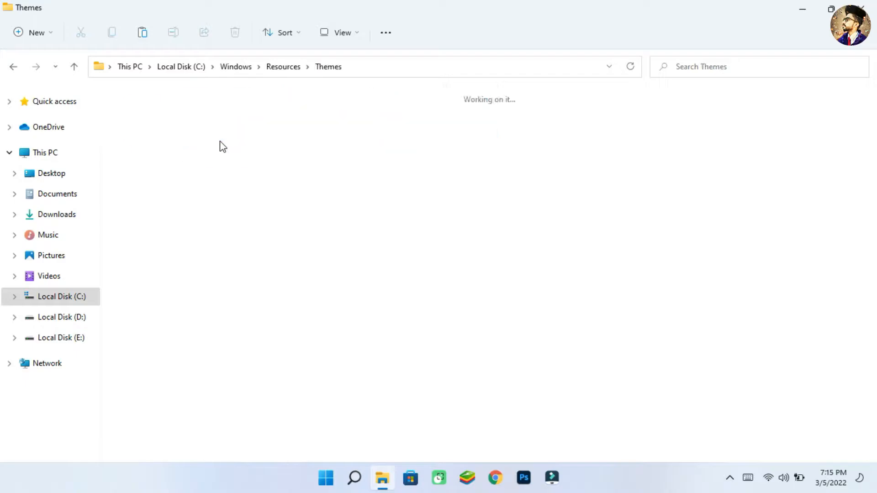
pyautogui.rightClick(306, 192)
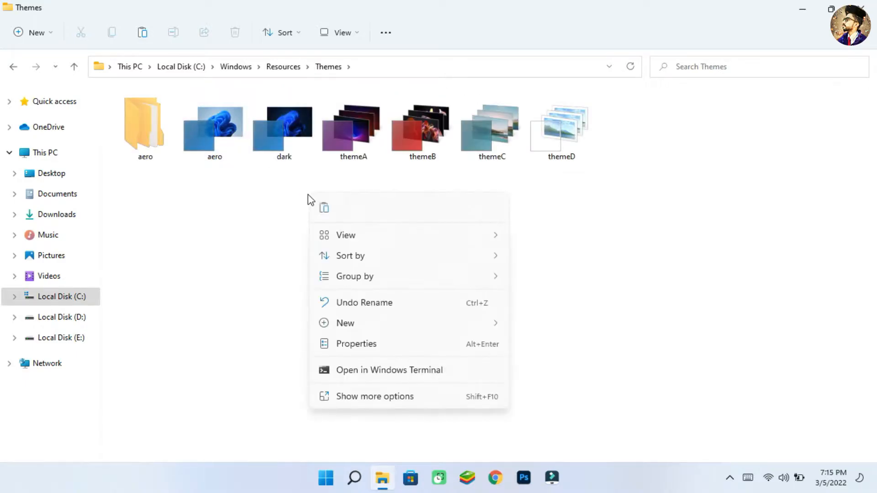
pyautogui.click(322, 207)
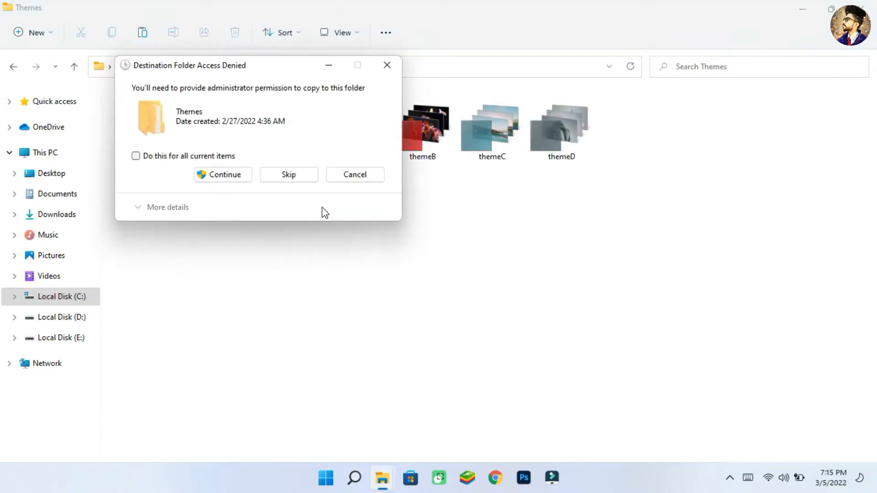
pyautogui.click(220, 175)
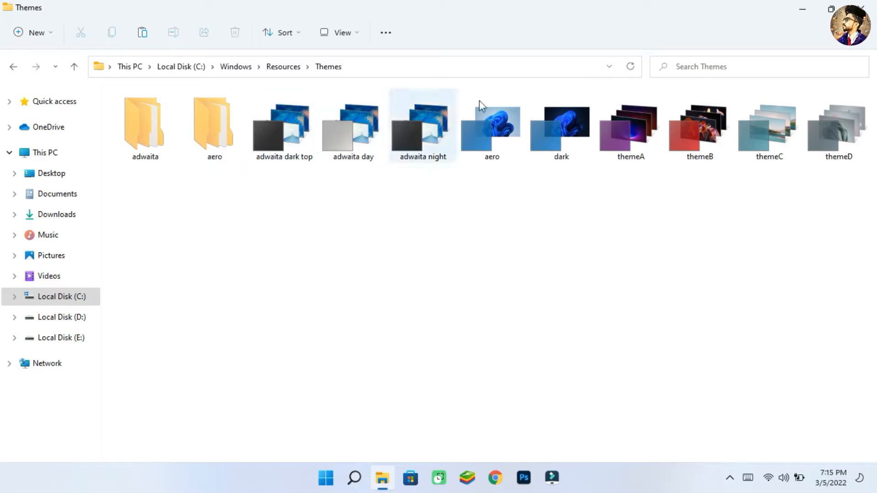
pyautogui.click(869, 9)
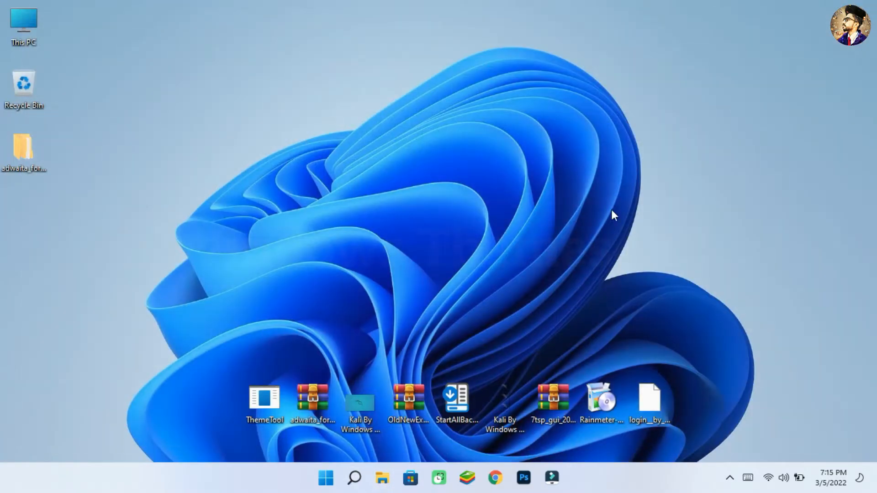
# Step: Run ThemeTool as administrator, accept its license, patch and apply the adwaita night theme, and close the tool
pyautogui.rightClick(261, 388)
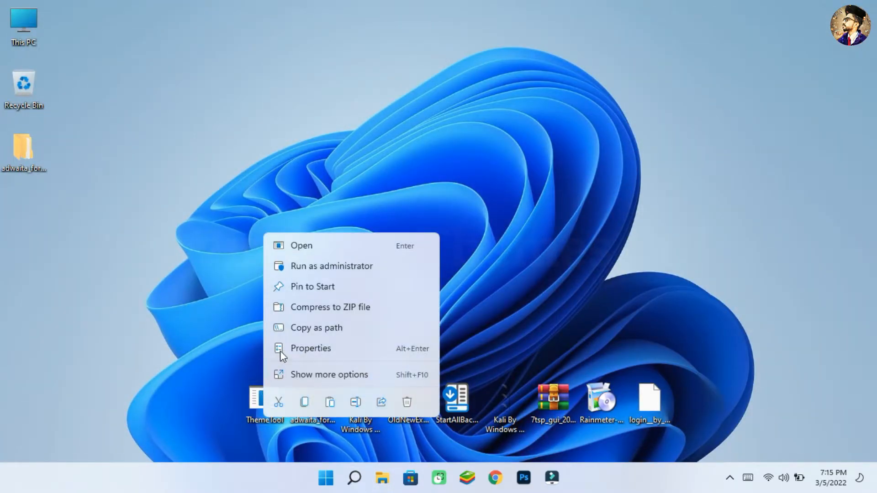
pyautogui.click(314, 266)
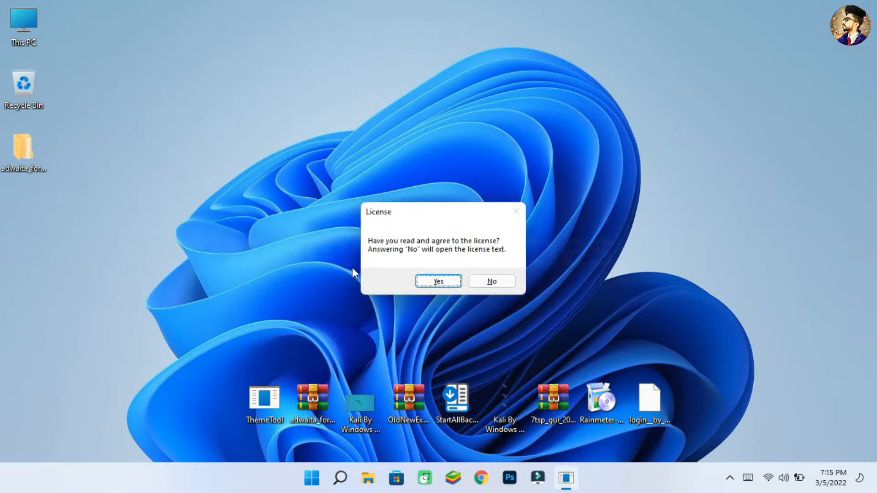
pyautogui.click(424, 284)
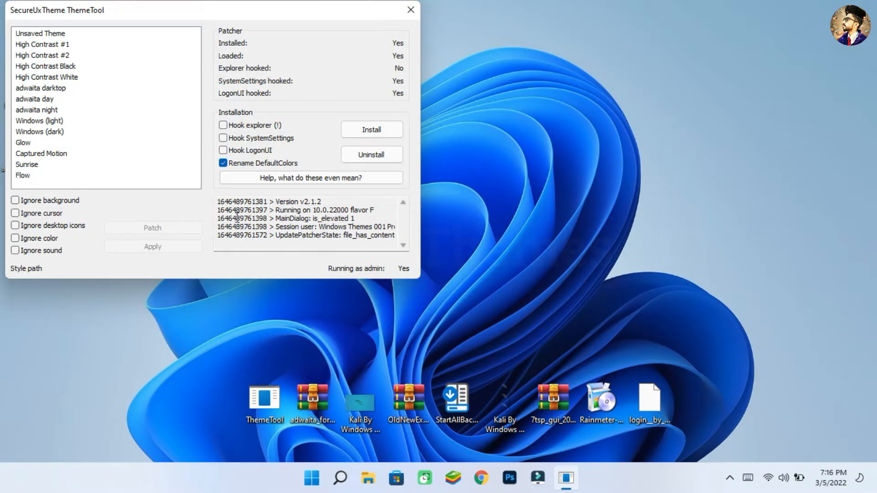
pyautogui.click(45, 111)
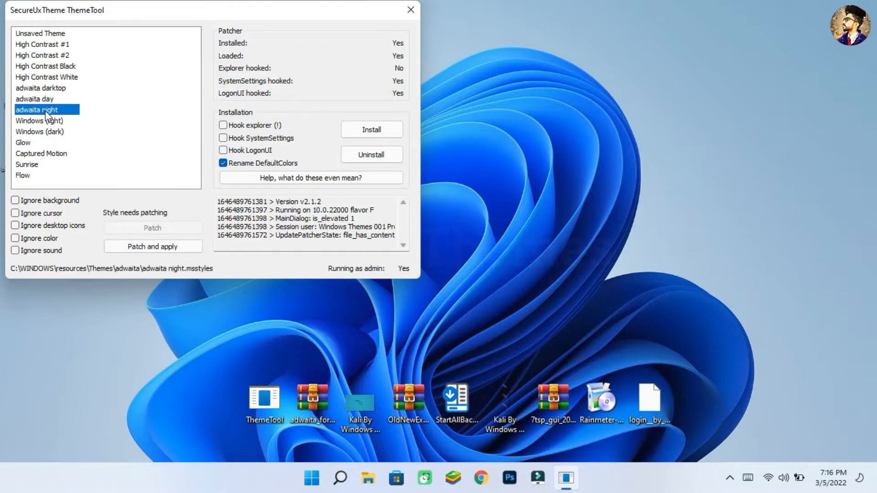
pyautogui.click(136, 248)
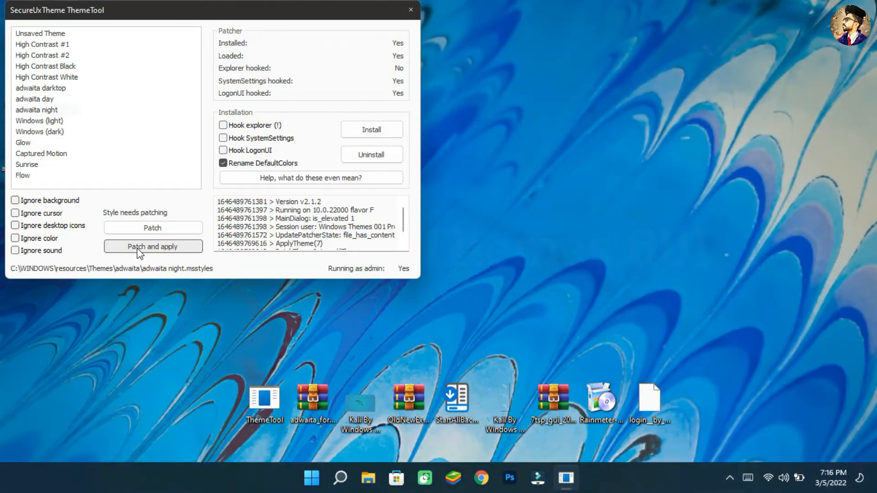
pyautogui.moveTo(142, 11); pyautogui.dragTo(301, 78)
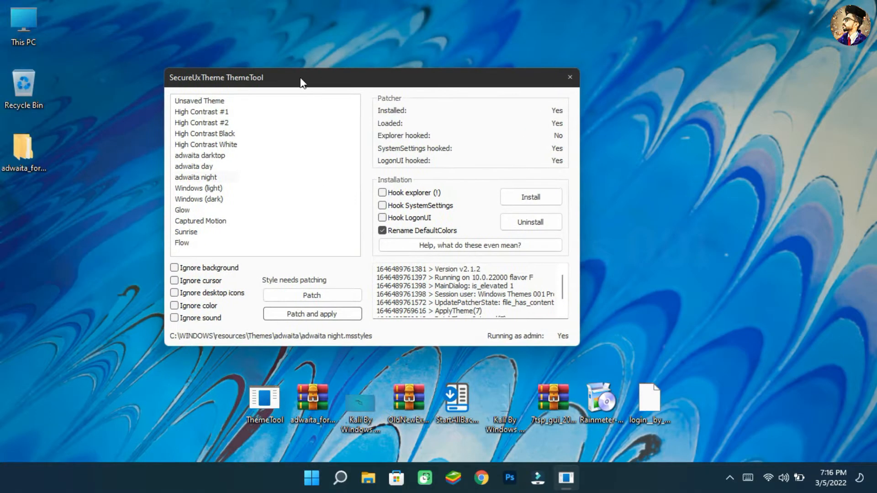
pyautogui.click(578, 79)
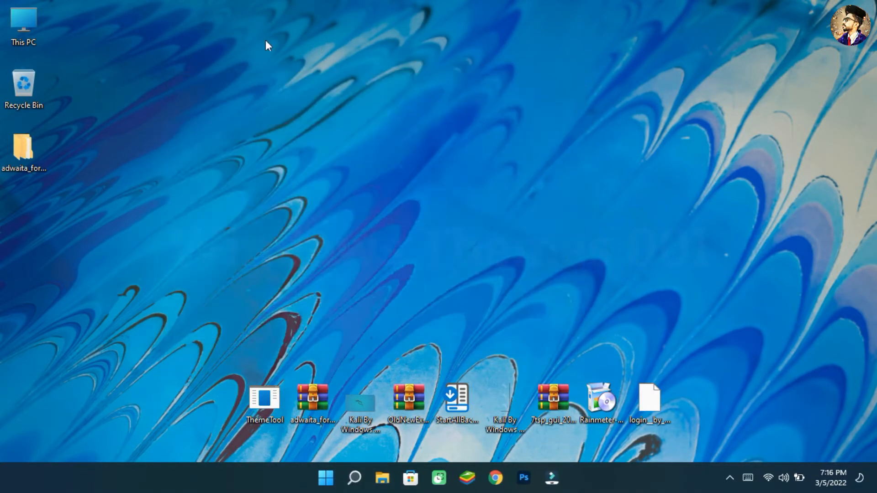
# Step: Open This PC to inspect the applied theme in restored and maximized window sizes, and close it
pyautogui.doubleClick(34, 28)
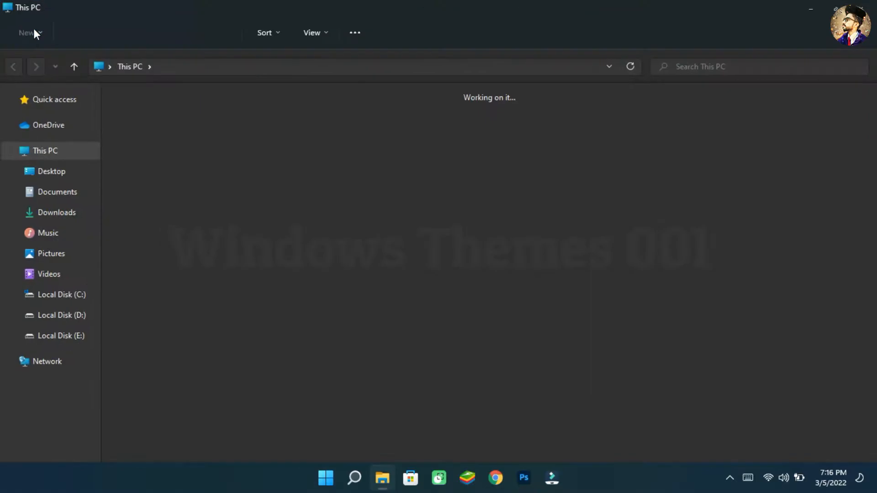
pyautogui.doubleClick(455, 1)
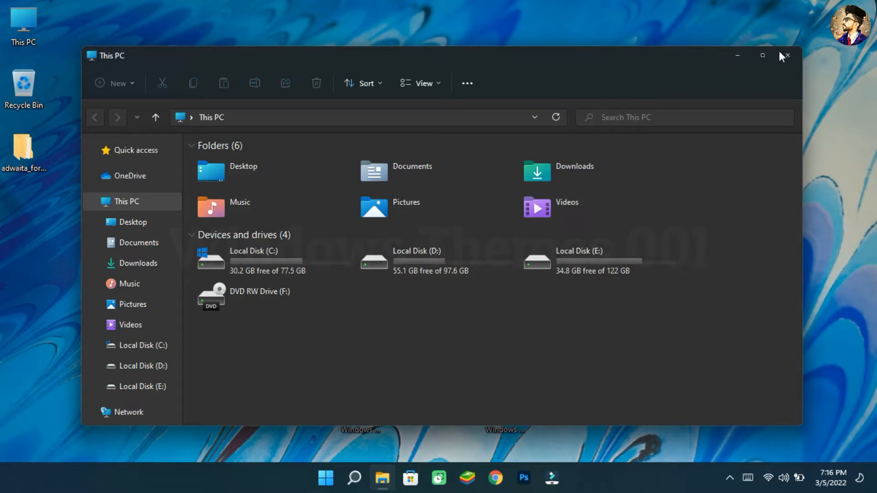
pyautogui.click(767, 53)
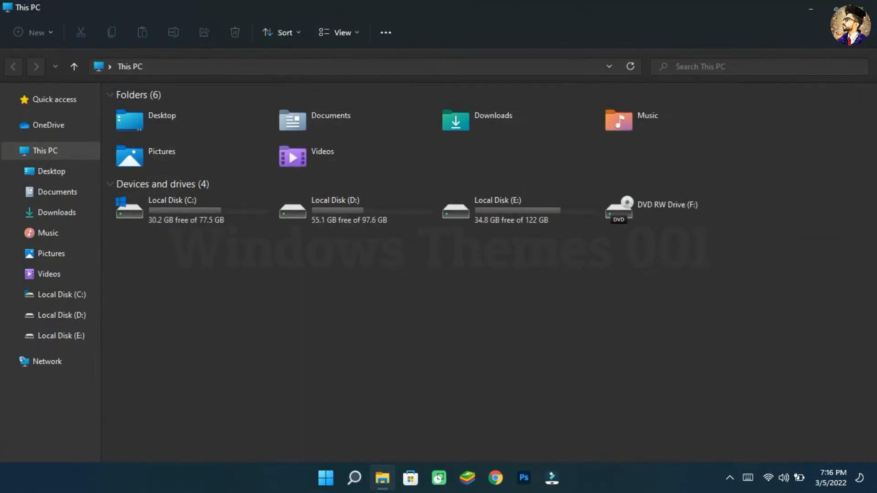
pyautogui.click(860, 9)
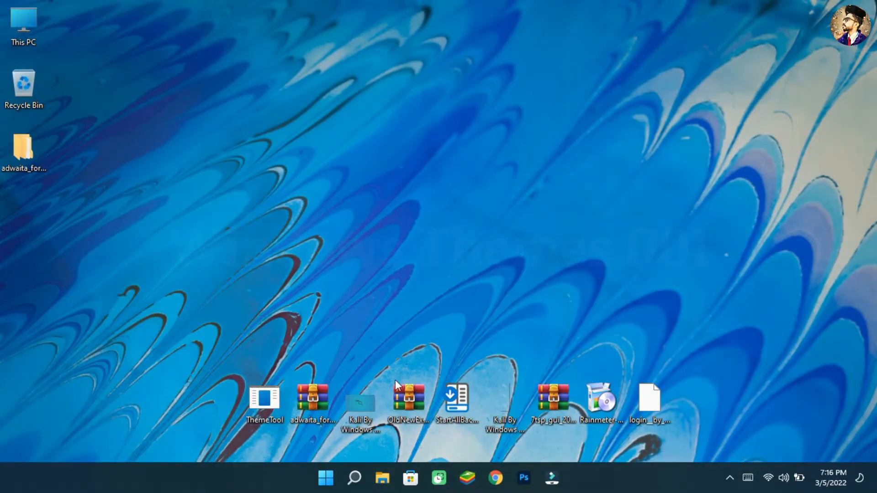
# Step: Set the Kali By Windows Themes 001 image on the desktop as the desktop background
pyautogui.rightClick(370, 398)
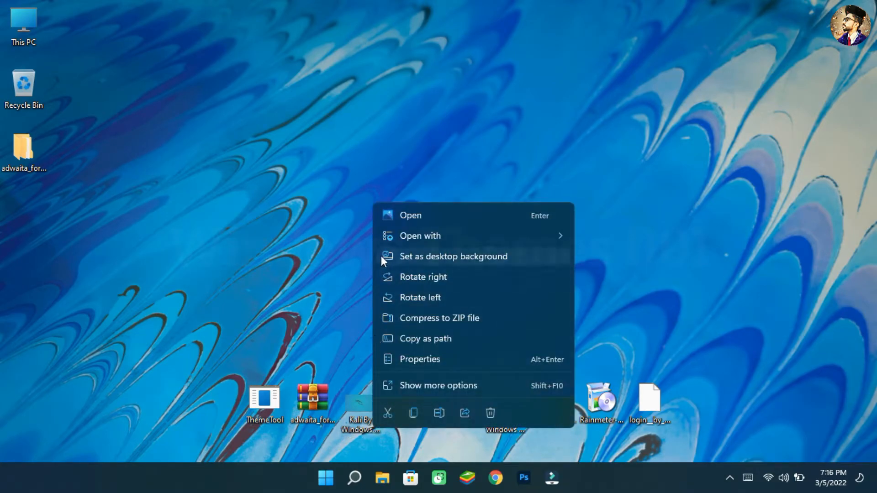
pyautogui.click(381, 256)
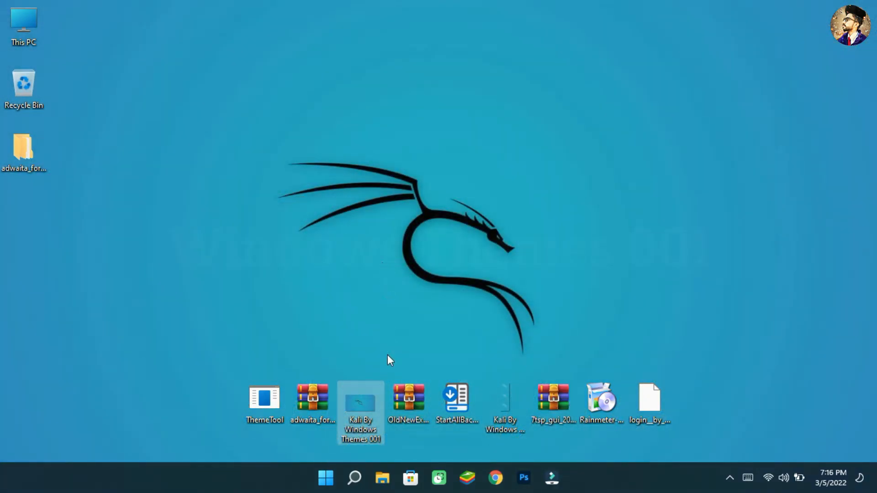
# Step: Extract the OldNewExplorer archive with WinRAR into its own folder on the desktop, using the default options
pyautogui.rightClick(390, 396)
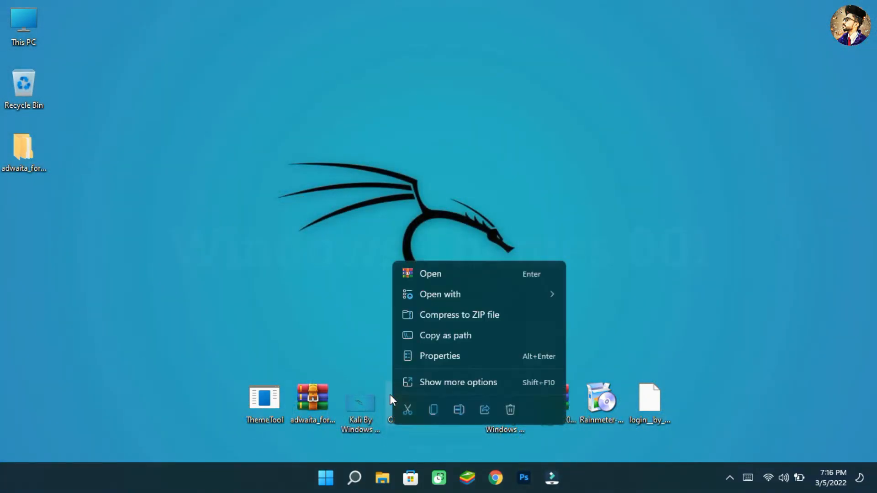
pyautogui.click(412, 384)
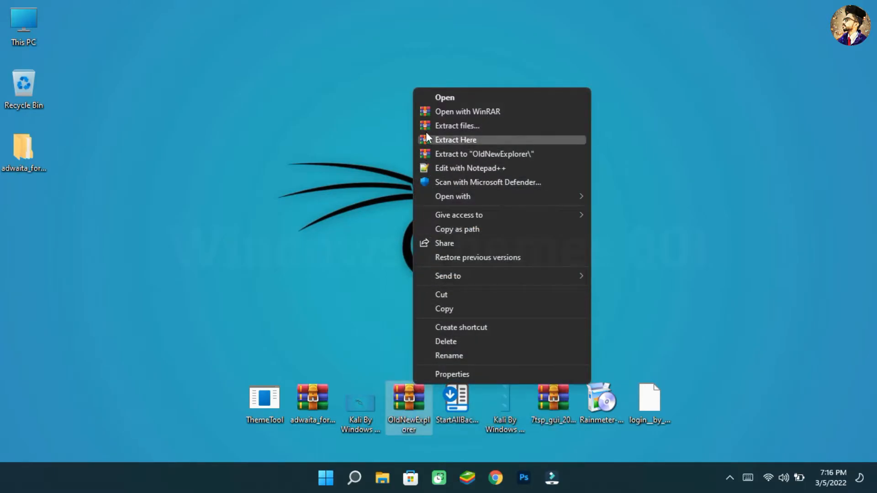
pyautogui.click(426, 126)
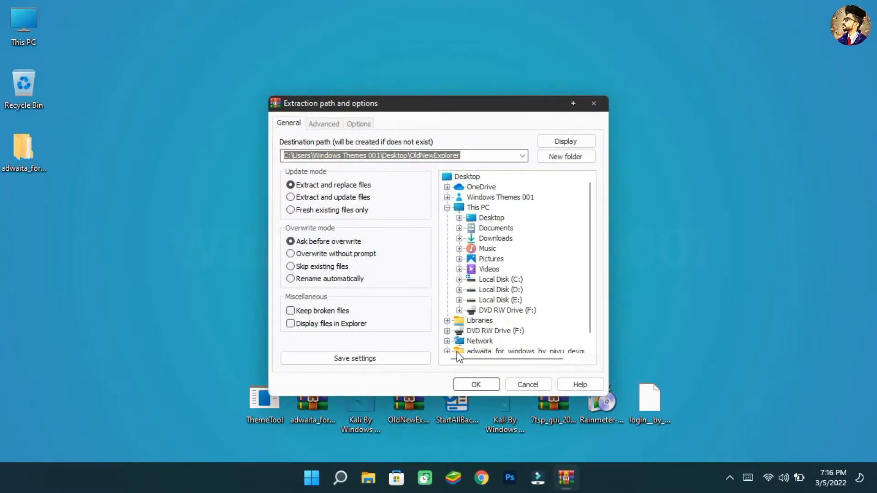
pyautogui.click(459, 381)
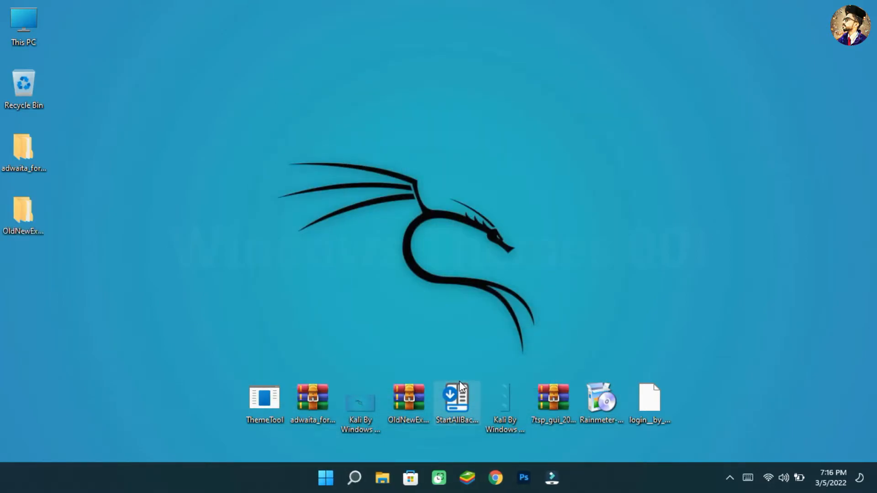
# Step: Move the extracted OldNewExplorer folder from the desktop to the root of Local Disk (C:)
pyautogui.rightClick(34, 215)
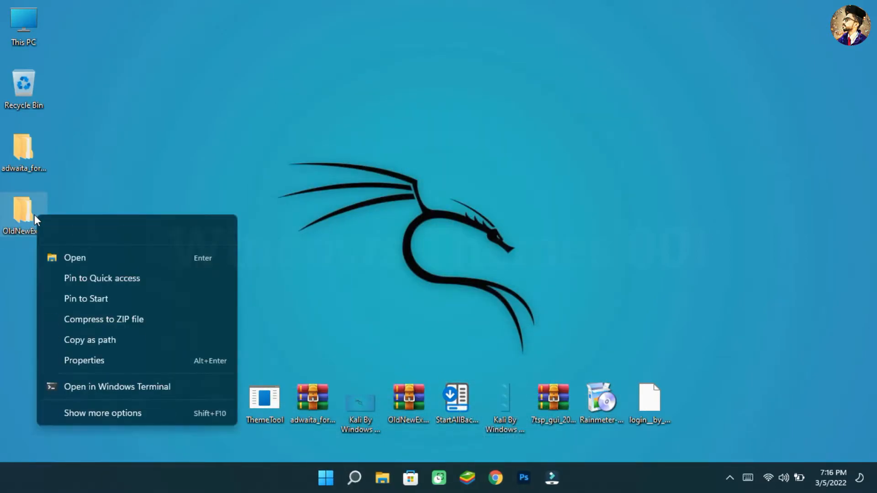
pyautogui.click(48, 229)
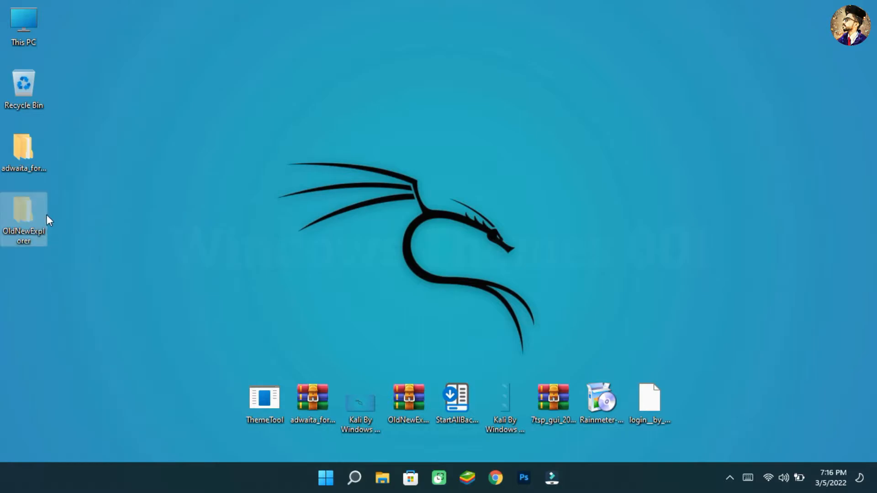
pyautogui.doubleClick(21, 37)
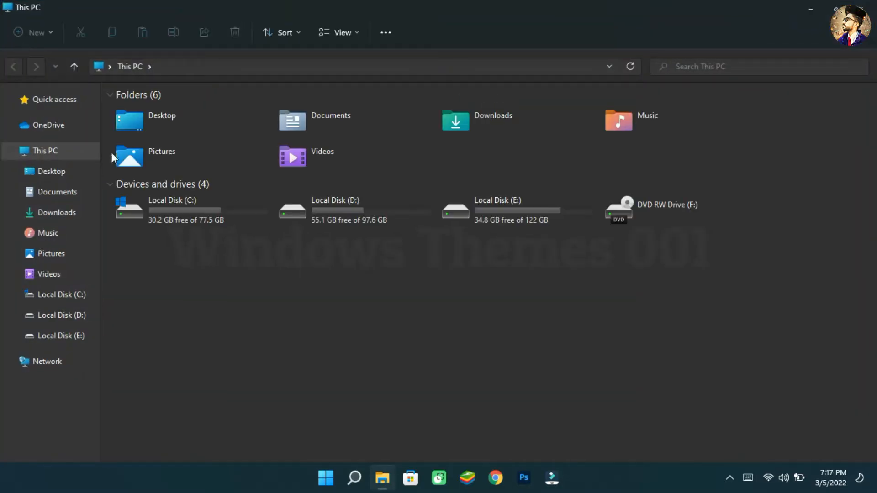
pyautogui.doubleClick(158, 214)
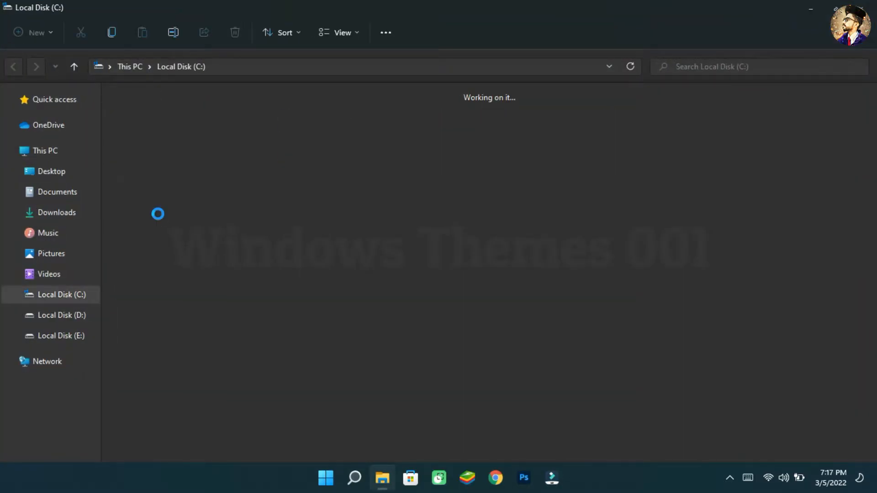
pyautogui.rightClick(231, 216)
pyautogui.click(246, 227)
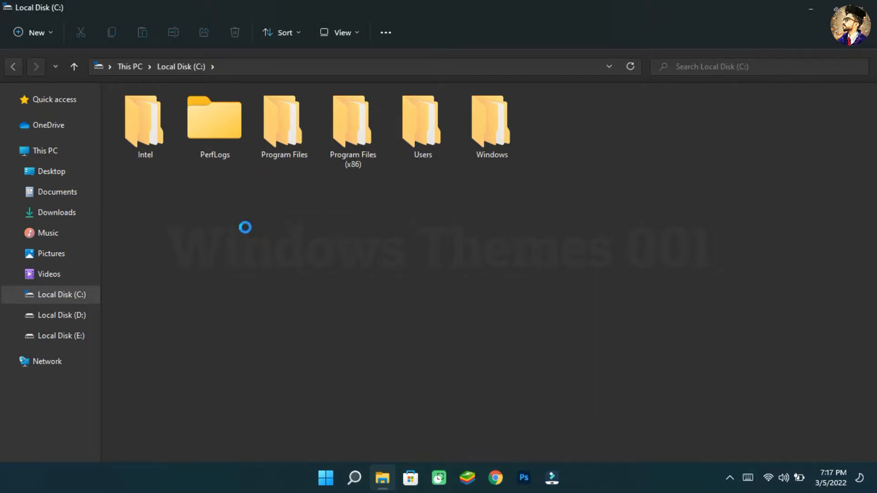
# Step: Launch OldNewExplorerCfg from the OldNewExplorer folder on Local Disk (C:)
pyautogui.doubleClick(555, 133)
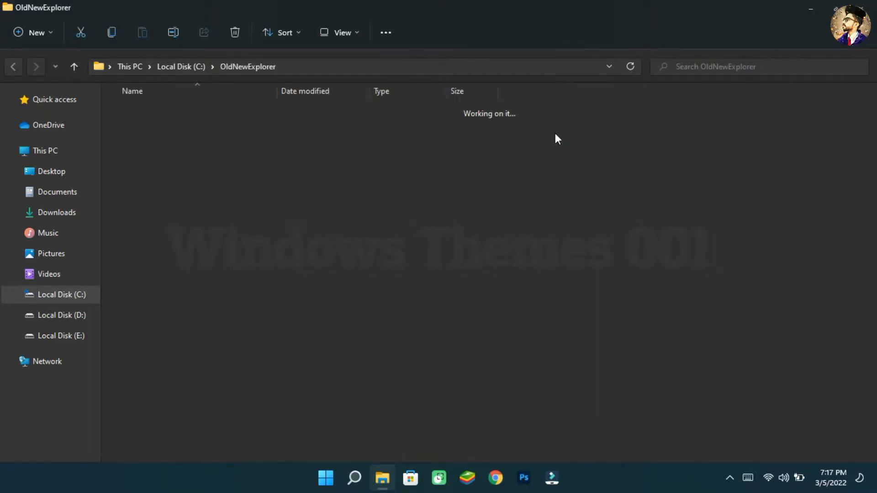
pyautogui.click(338, 155)
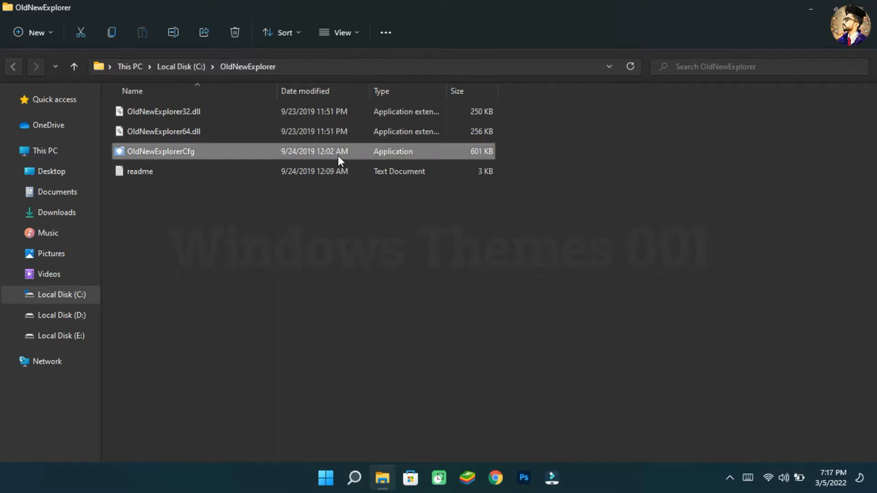
pyautogui.rightClick(338, 156)
pyautogui.click(364, 218)
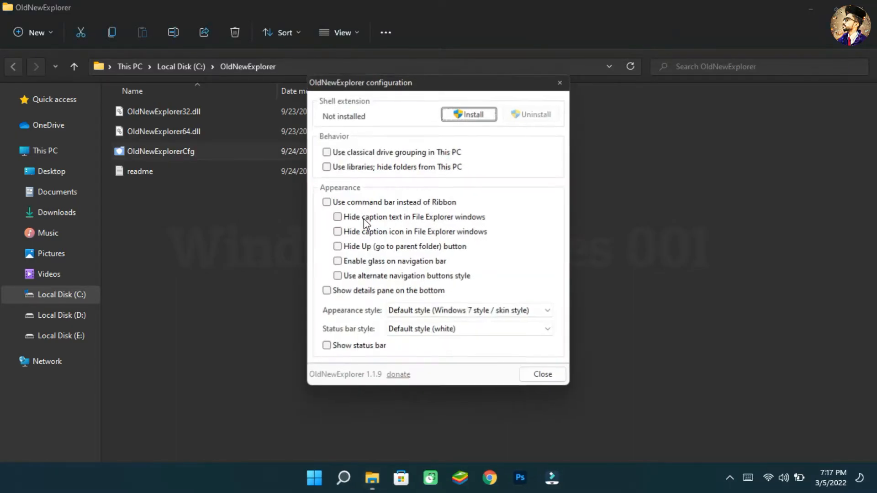
# Step: Enable classical drive grouping, libraries with hidden This PC folders, and the status bar, and install the OldNewExplorer shell extension
pyautogui.click(327, 152)
pyautogui.click(328, 166)
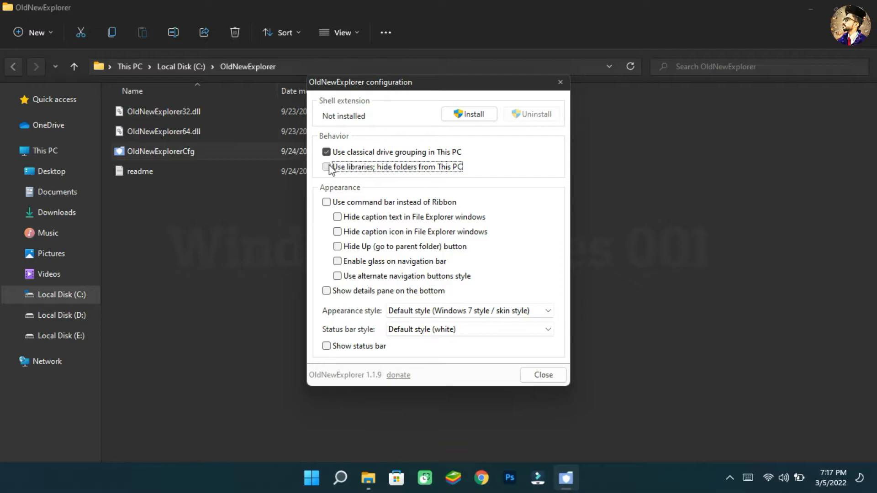
pyautogui.click(325, 346)
pyautogui.click(460, 116)
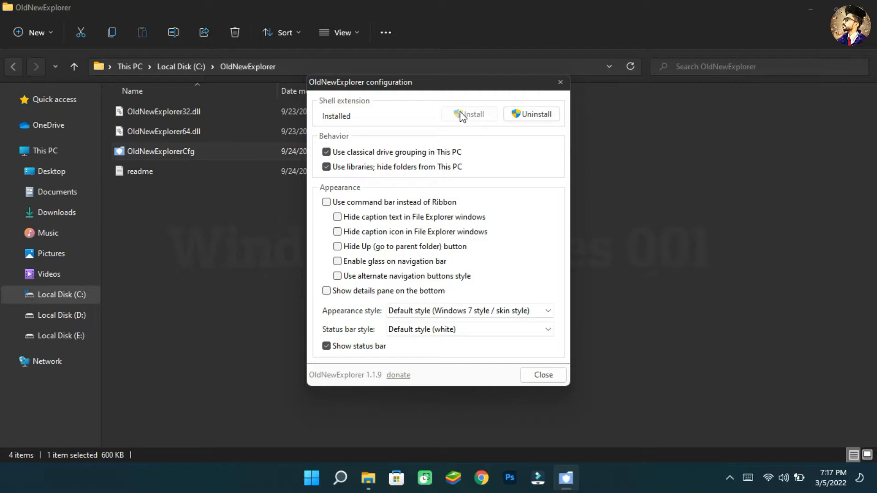
# Step: Close the OldNewExplorer configuration and its folder, and check the drive grouping in This PC in maximized and restored window sizes
pyautogui.click(560, 83)
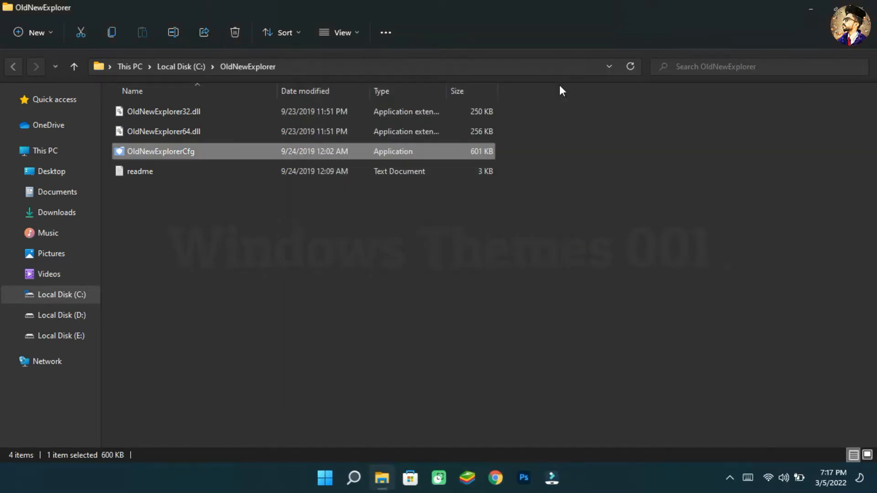
pyautogui.click(869, 10)
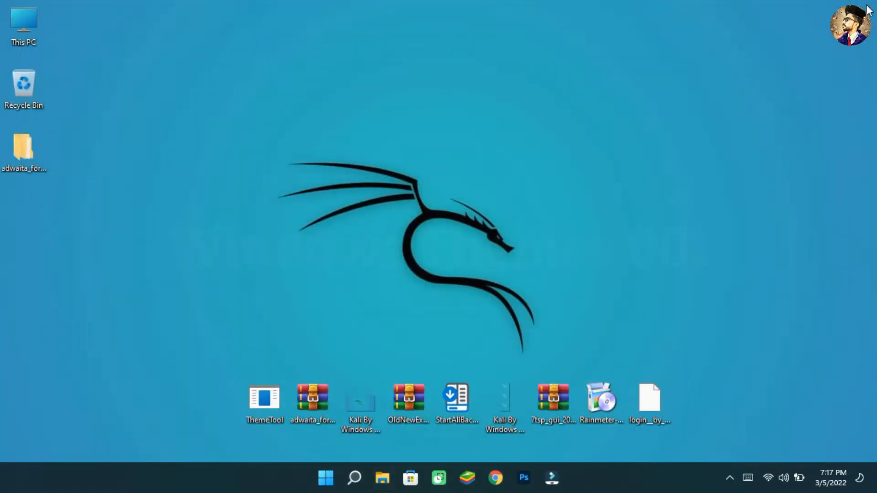
pyautogui.doubleClick(17, 28)
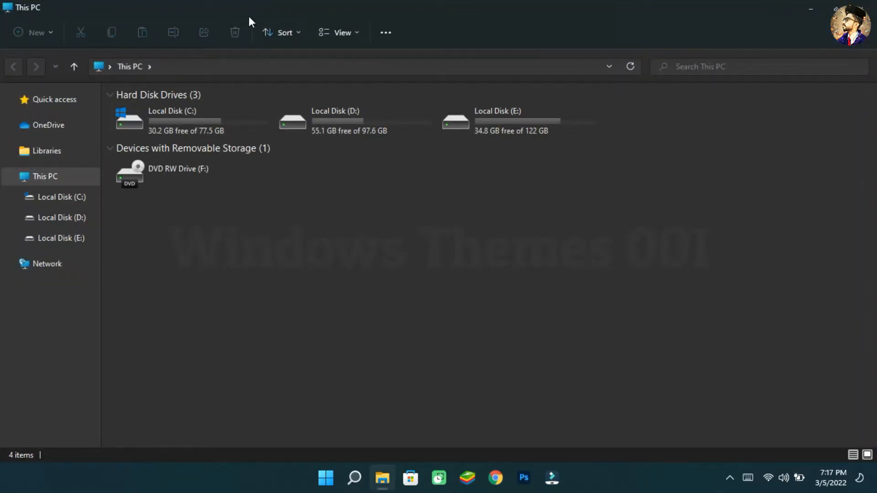
pyautogui.doubleClick(298, 4)
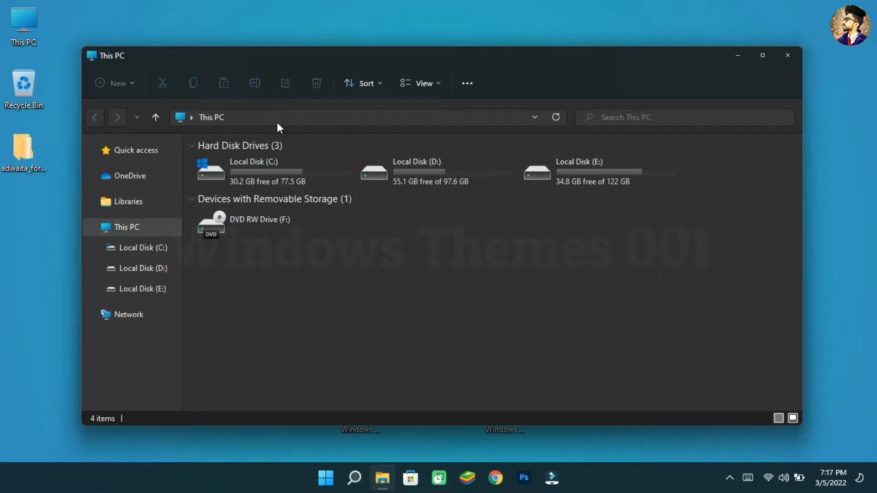
pyautogui.doubleClick(301, 55)
pyautogui.click(870, 8)
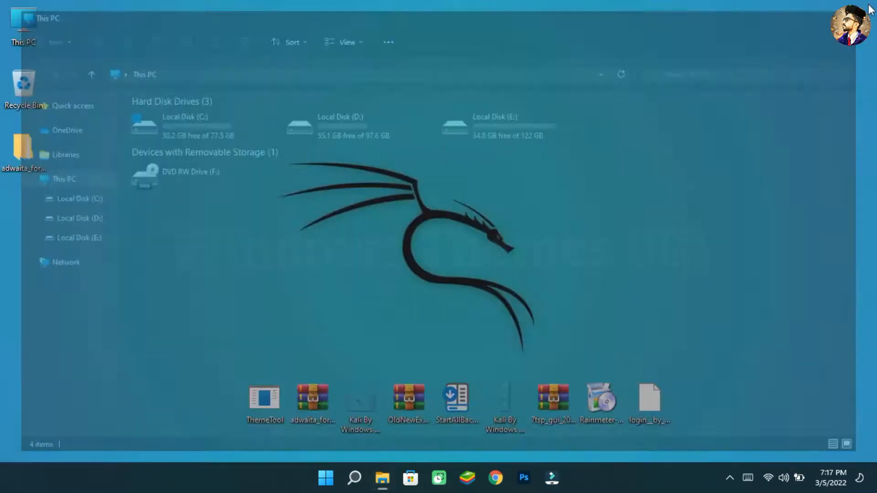
# Step: Install StartAllBack for the current user and apply its Kinda 10 theme
pyautogui.doubleClick(464, 384)
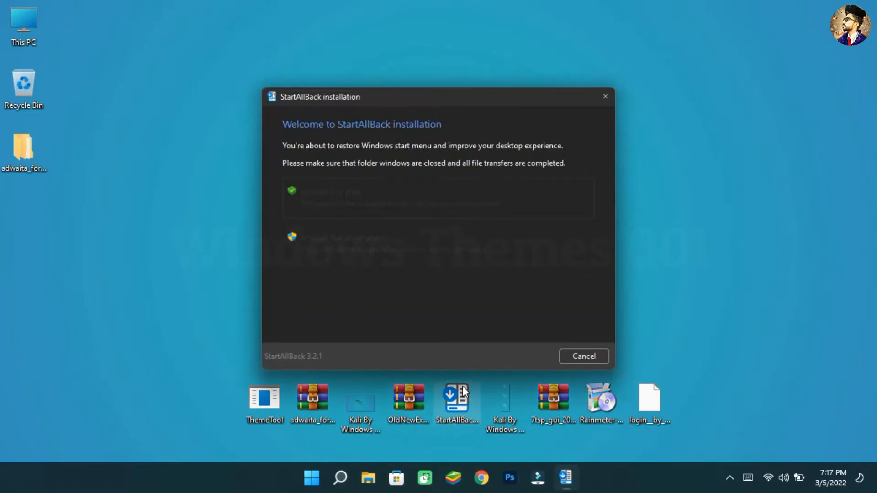
pyautogui.click(435, 205)
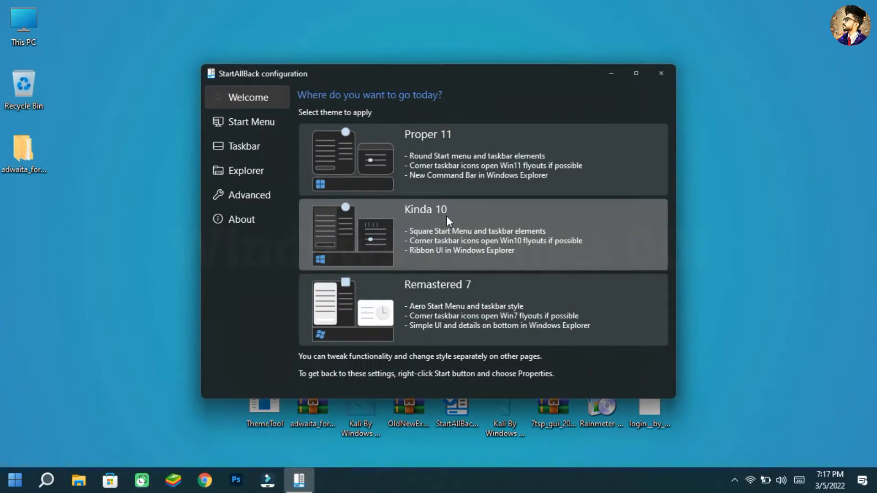
pyautogui.click(435, 224)
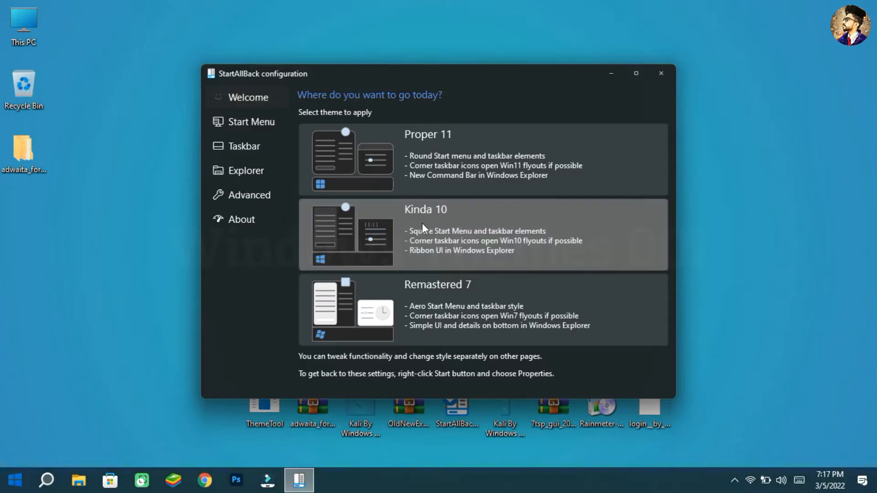
# Step: Turn off the Start menu's user account picture in StartAllBack and set the taskbar icon size and icon margins to S
pyautogui.click(272, 128)
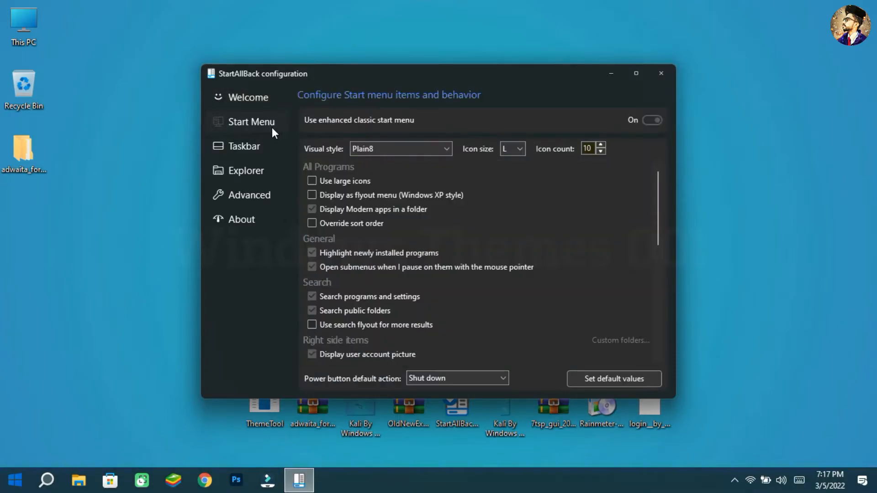
pyautogui.click(322, 354)
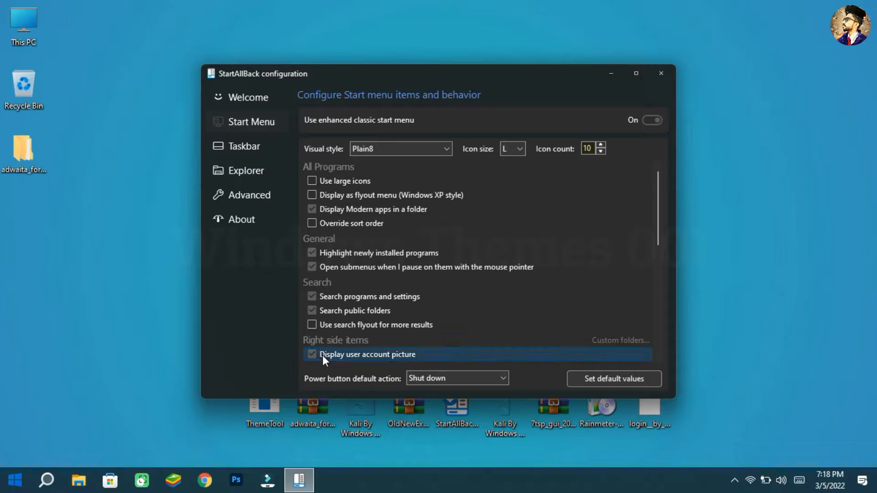
pyautogui.click(261, 153)
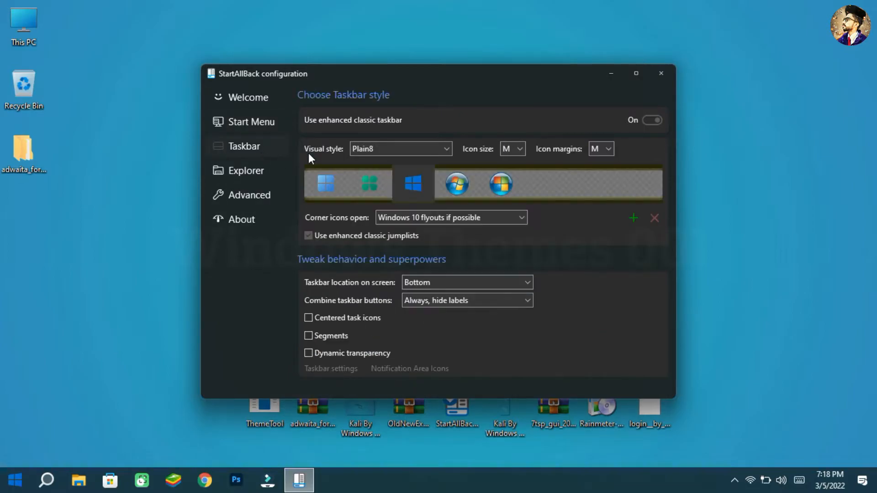
pyautogui.click(512, 148)
pyautogui.click(511, 163)
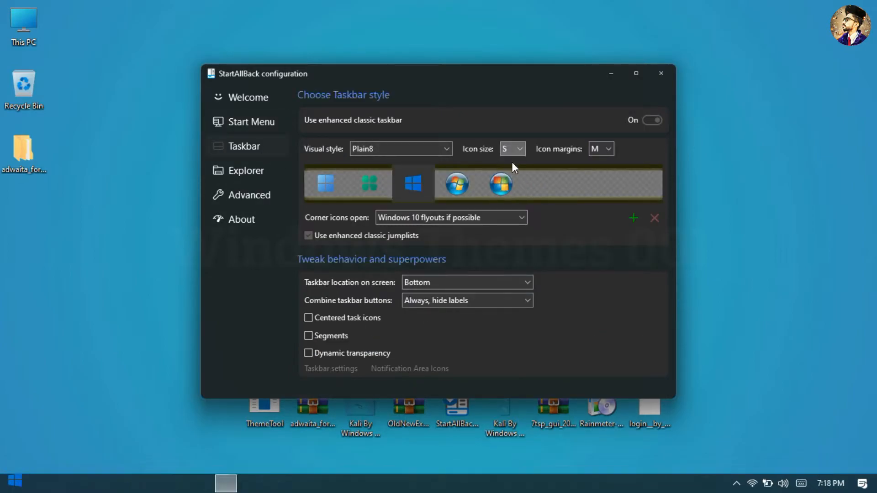
pyautogui.click(599, 149)
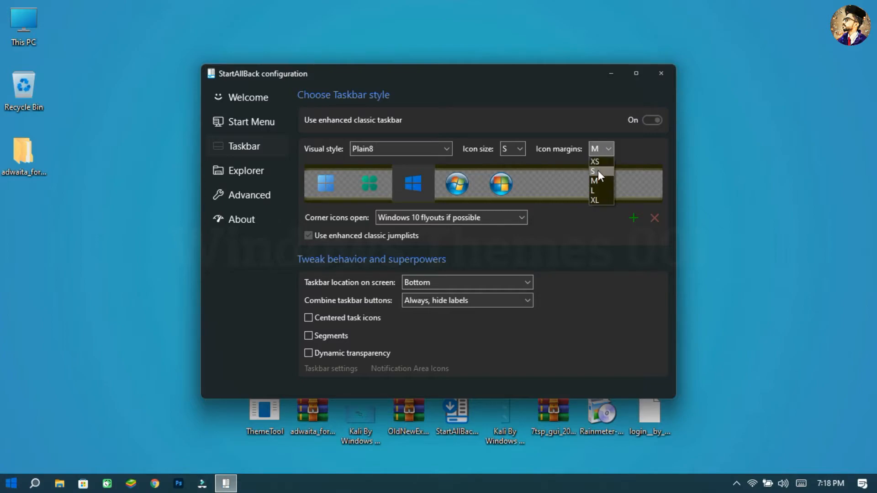
pyautogui.click(599, 171)
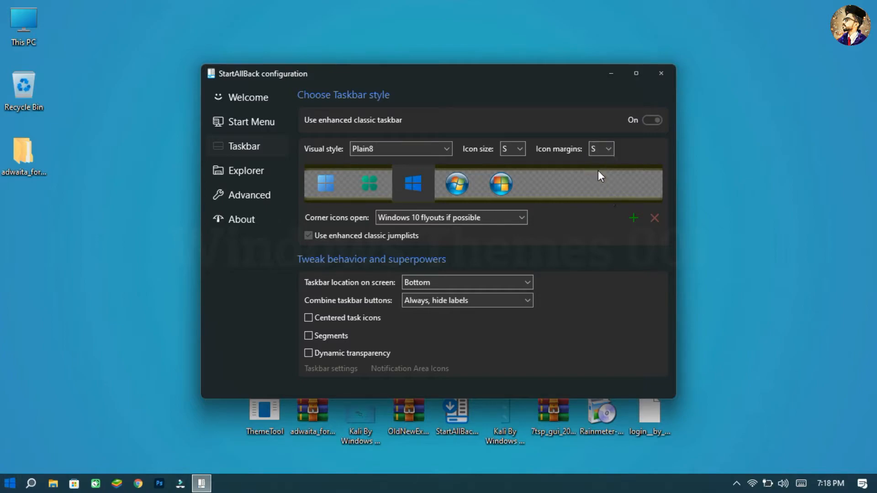
# Step: Set the Explorer style to Win7 Command Bar and enable custom Start menu coloring with the Blur effect
pyautogui.click(273, 172)
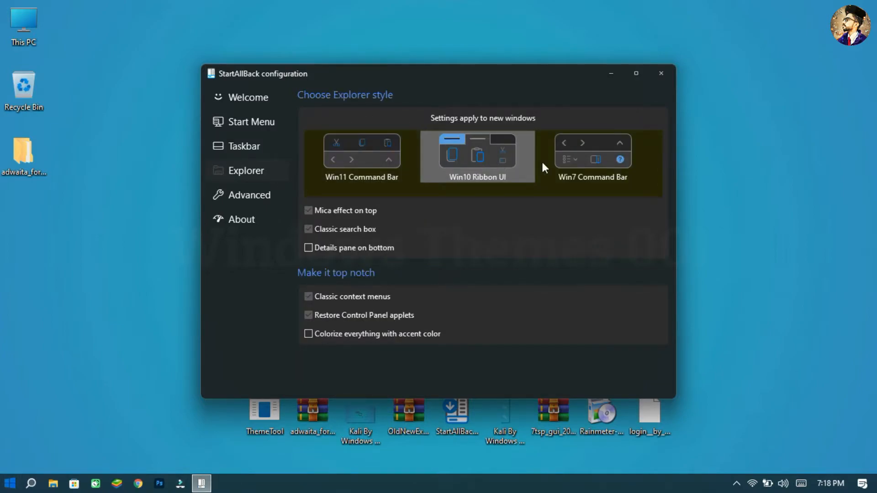
pyautogui.click(582, 161)
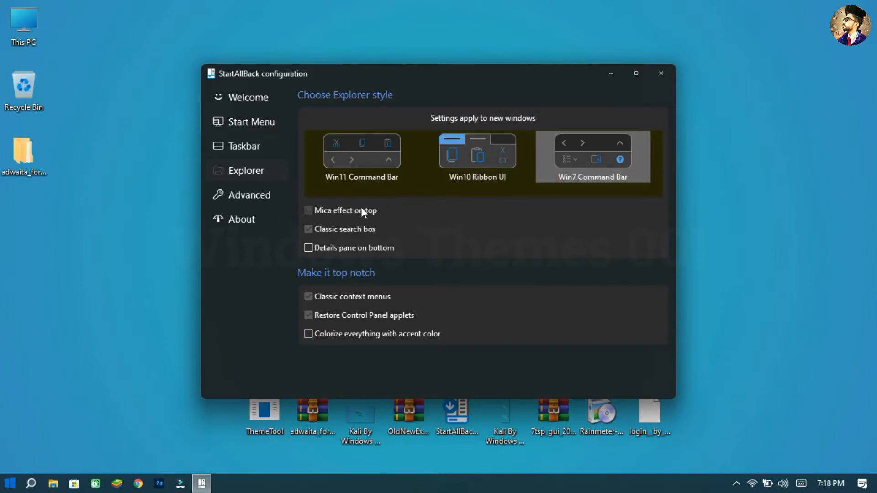
pyautogui.click(268, 195)
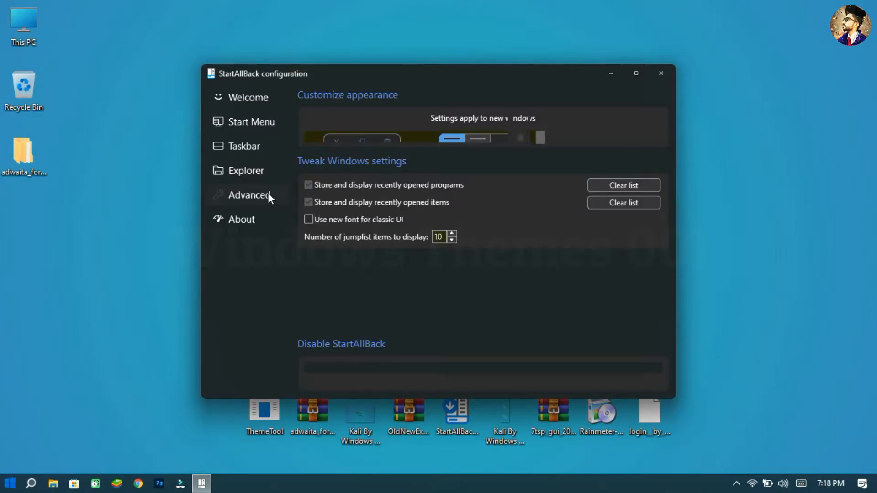
pyautogui.click(308, 119)
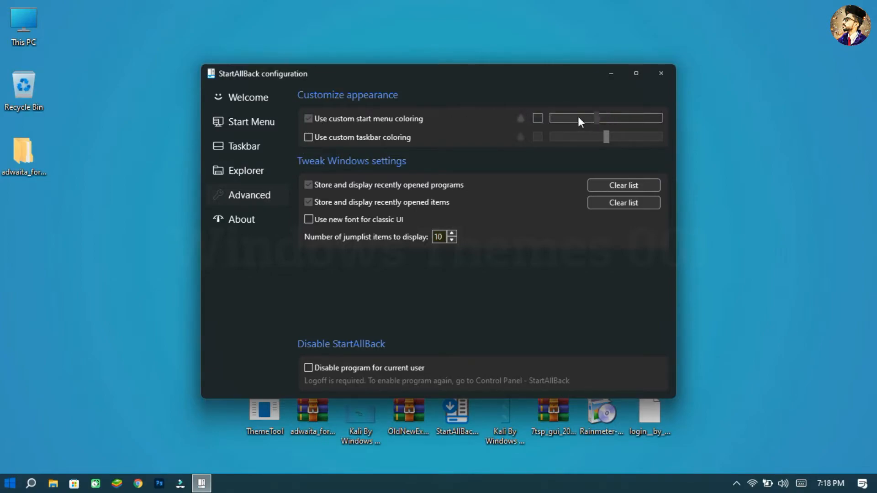
pyautogui.click(524, 123)
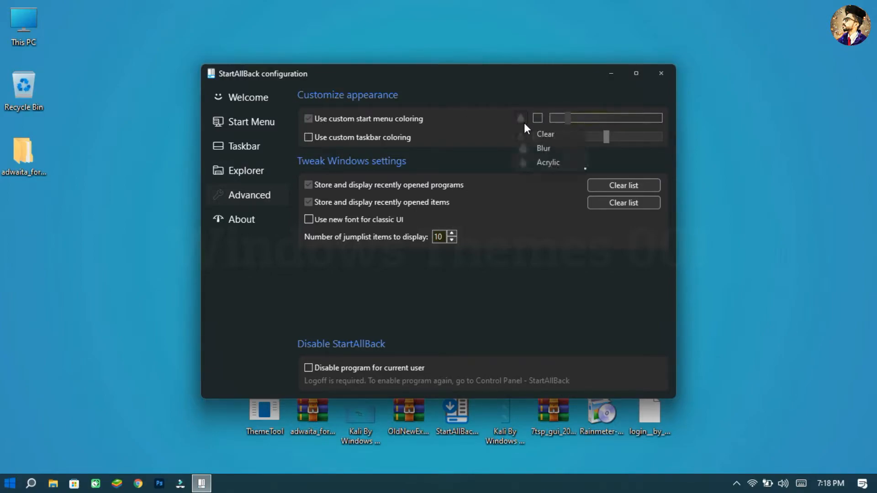
pyautogui.click(528, 147)
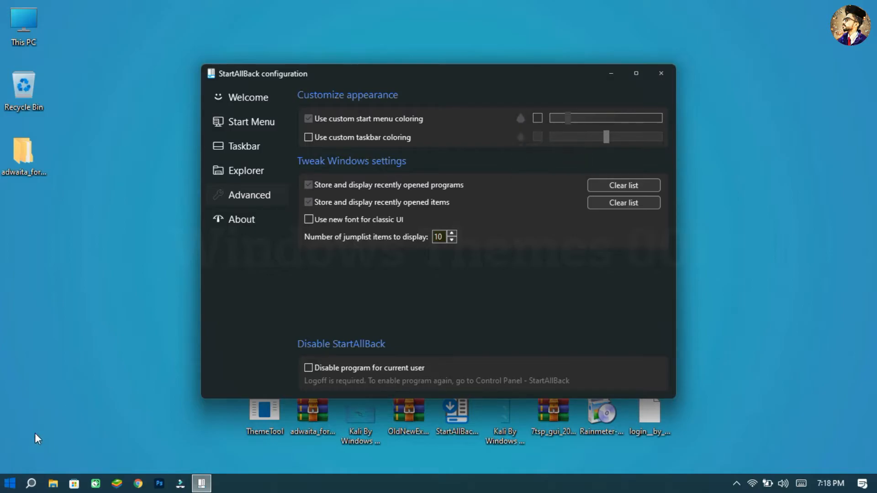
# Step: Search the Start menu for Task Manager and open the file location of the running StartAllBack process from it
pyautogui.click(10, 485)
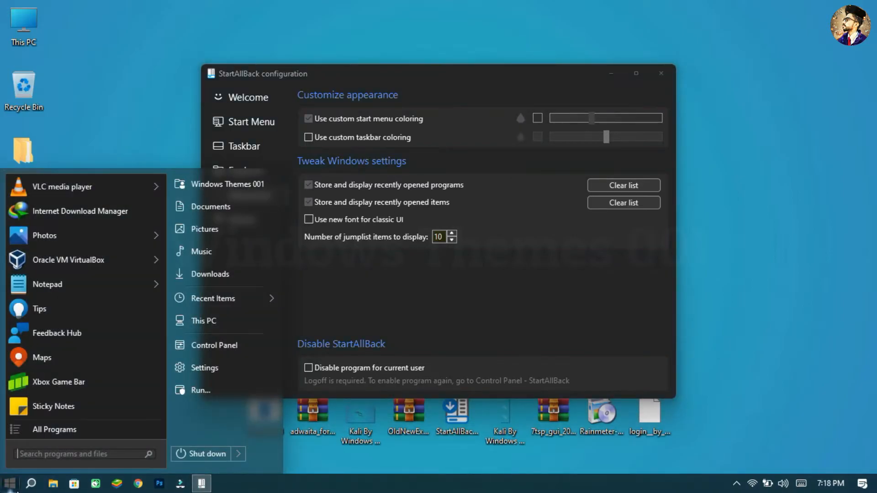
pyautogui.write('tas')
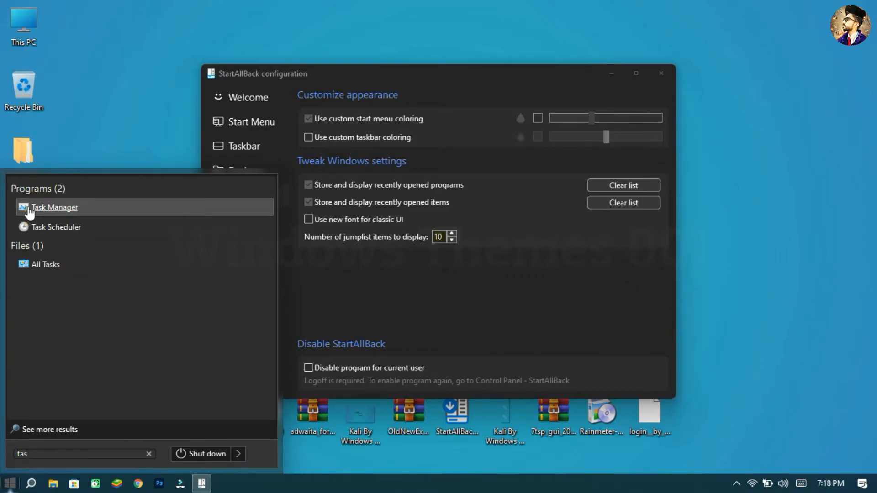
pyautogui.click(55, 208)
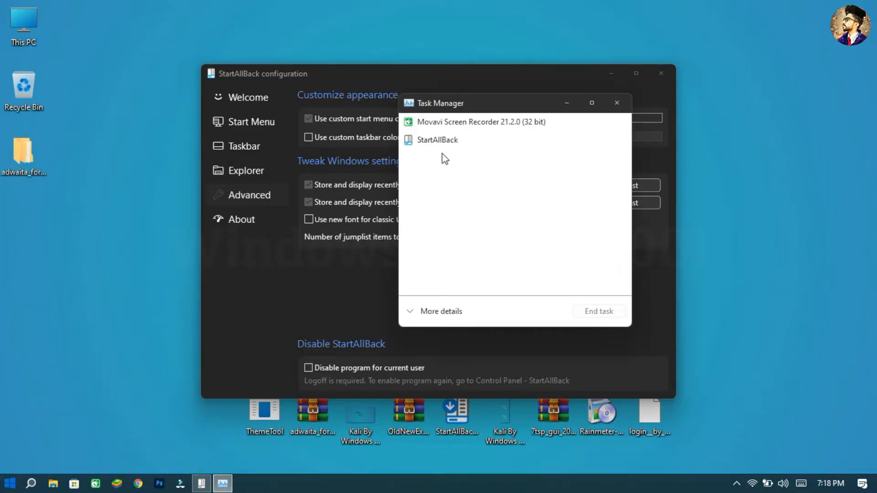
pyautogui.click(457, 143)
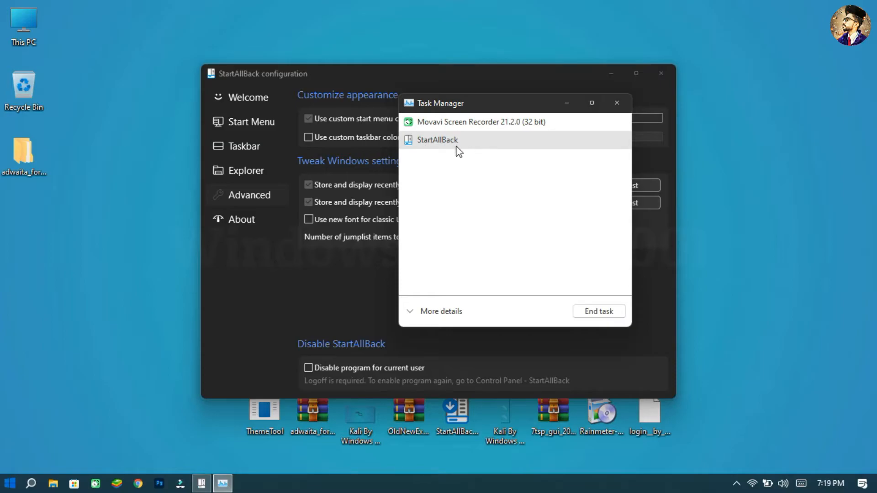
pyautogui.rightClick(472, 139)
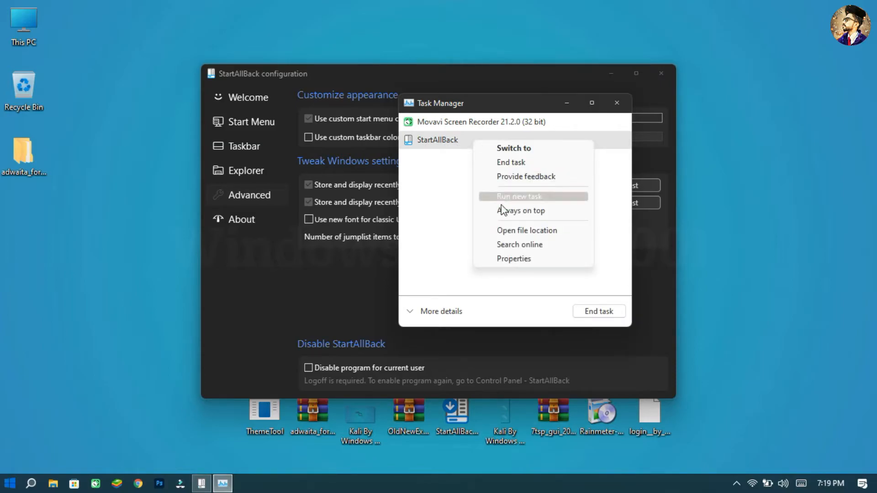
pyautogui.click(508, 231)
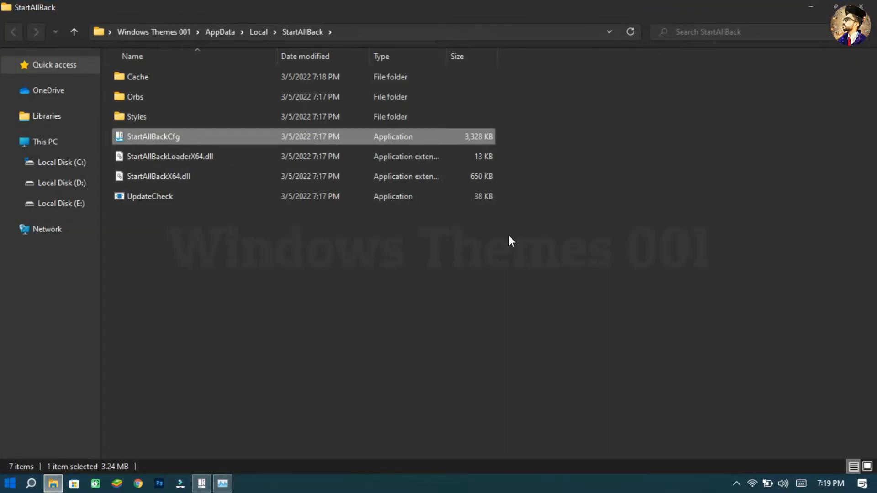
# Step: Minimize the StartAllBack folder window and close the StartAllBack configuration and Task Manager
pyautogui.click(811, 9)
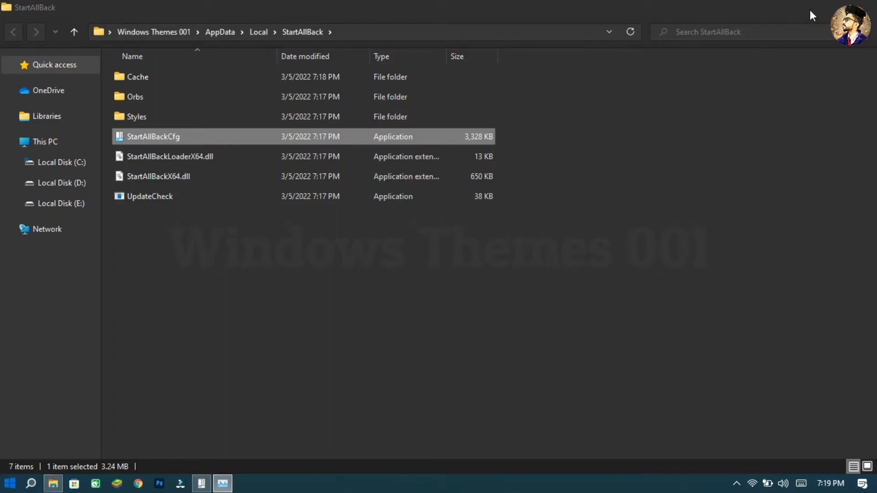
pyautogui.click(668, 76)
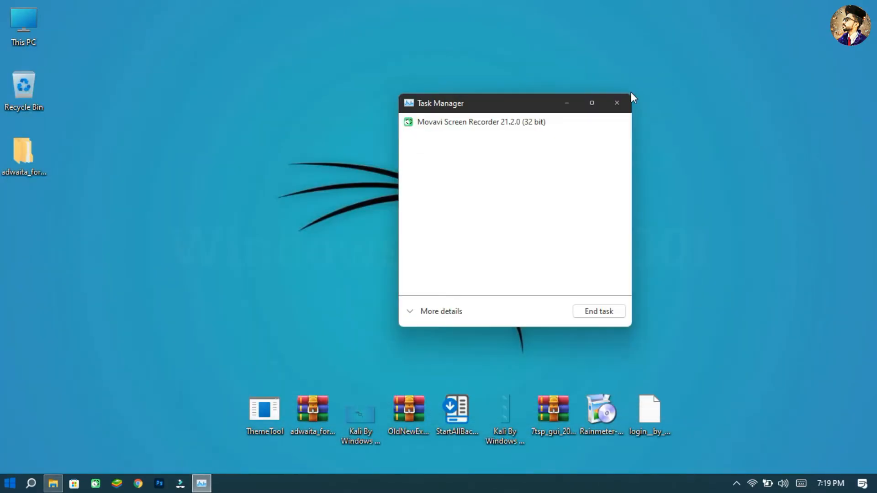
pyautogui.click(617, 101)
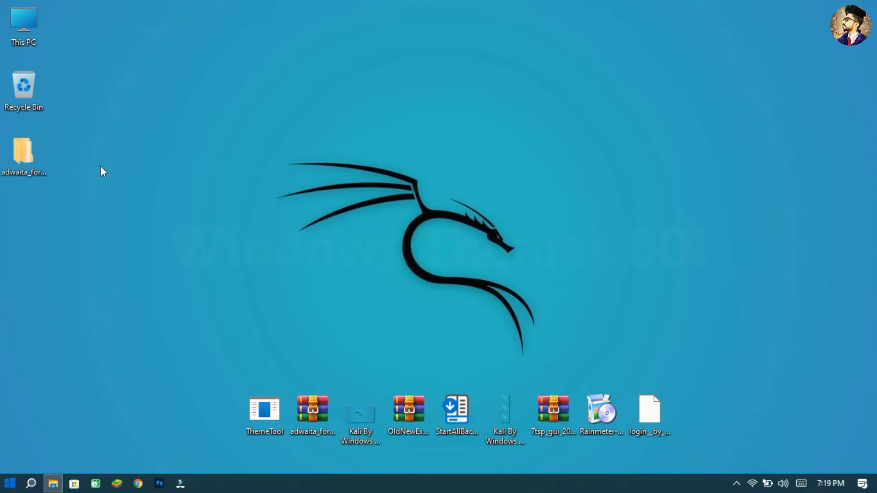
# Step: Cut the adwaita visual style file from the StartAllBack Styles folder inside the extracted Adwaita theme, and close that folder window
pyautogui.doubleClick(26, 160)
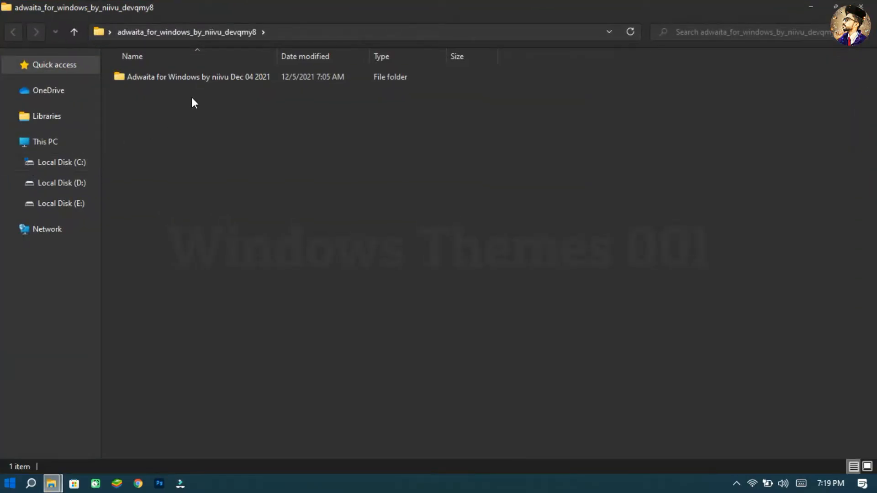
pyautogui.doubleClick(212, 80)
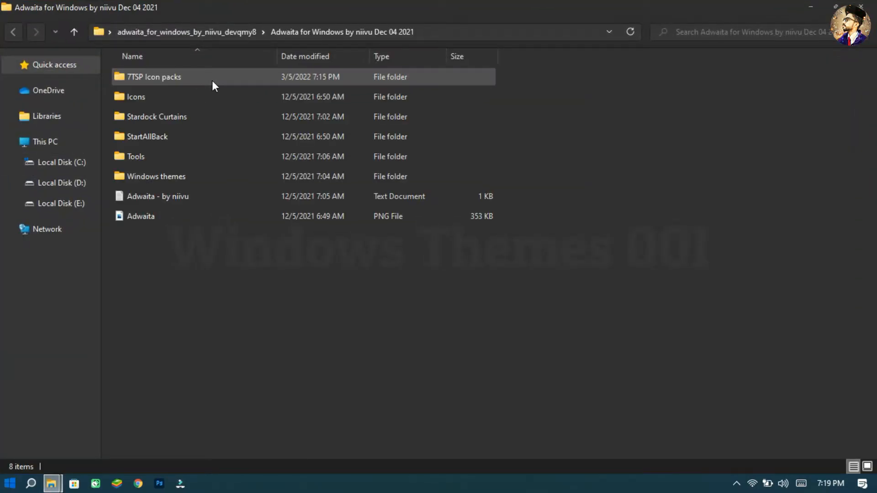
pyautogui.doubleClick(165, 136)
pyautogui.doubleClick(166, 102)
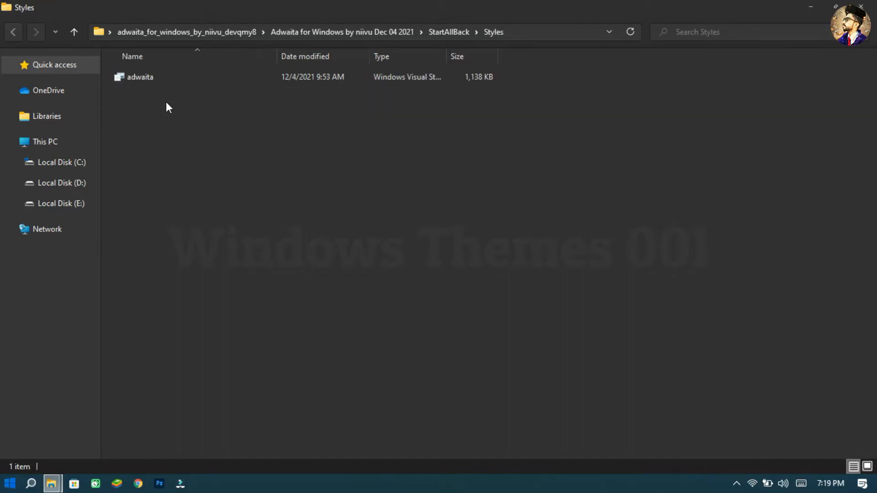
pyautogui.rightClick(223, 79)
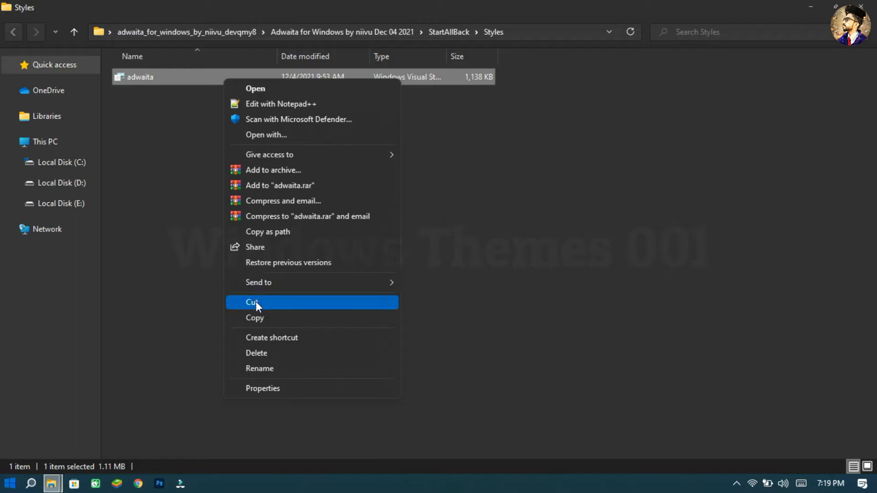
pyautogui.click(274, 302)
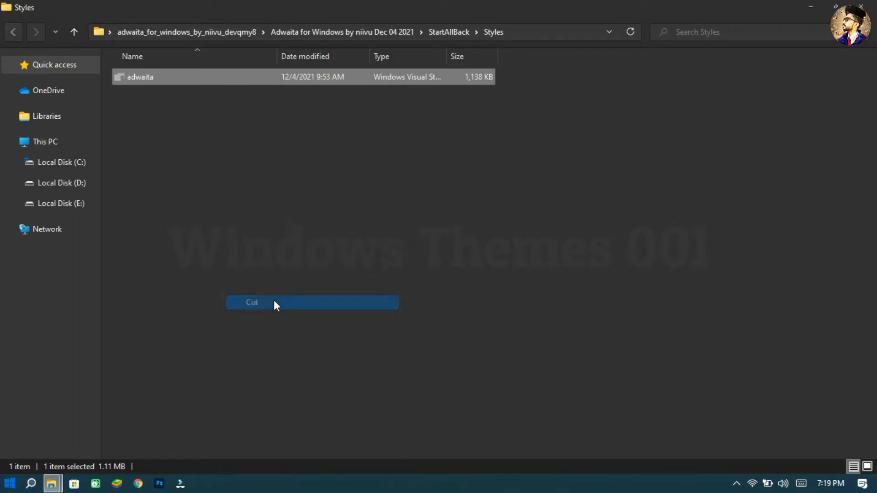
pyautogui.click(869, 13)
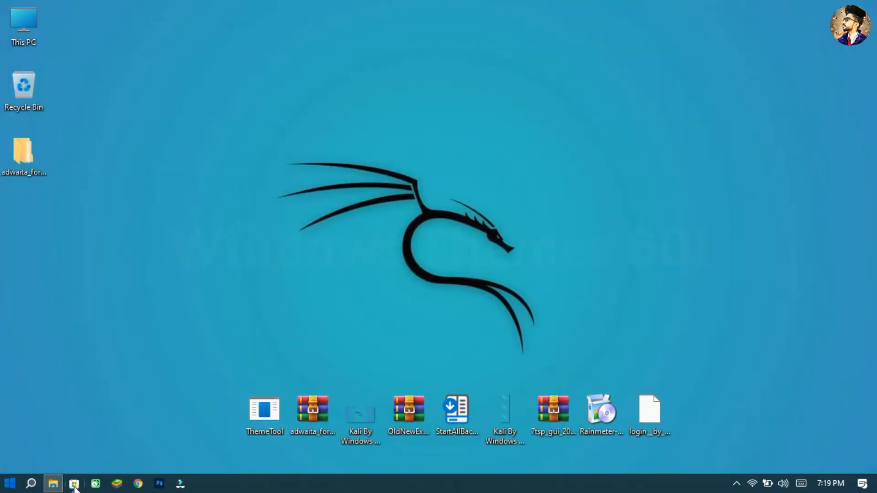
# Step: Paste the adwaita style file into the Styles folder of the installed StartAllBack program and close the folder window
pyautogui.click(58, 486)
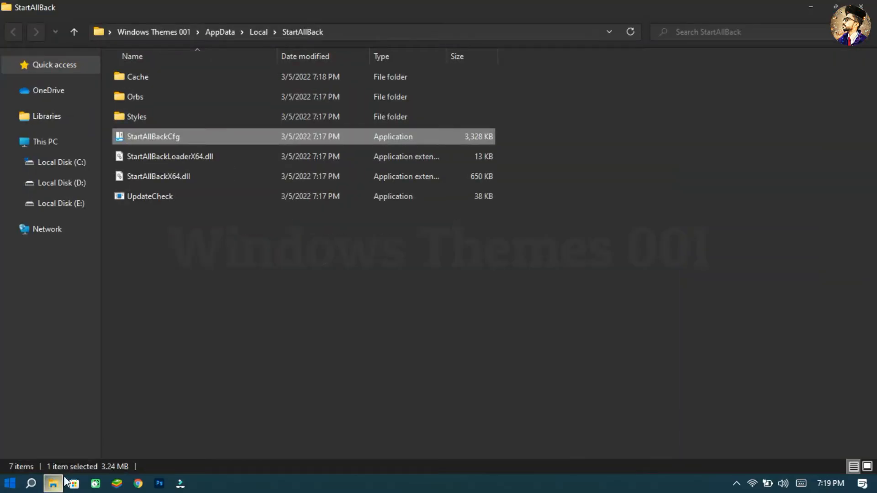
pyautogui.doubleClick(141, 119)
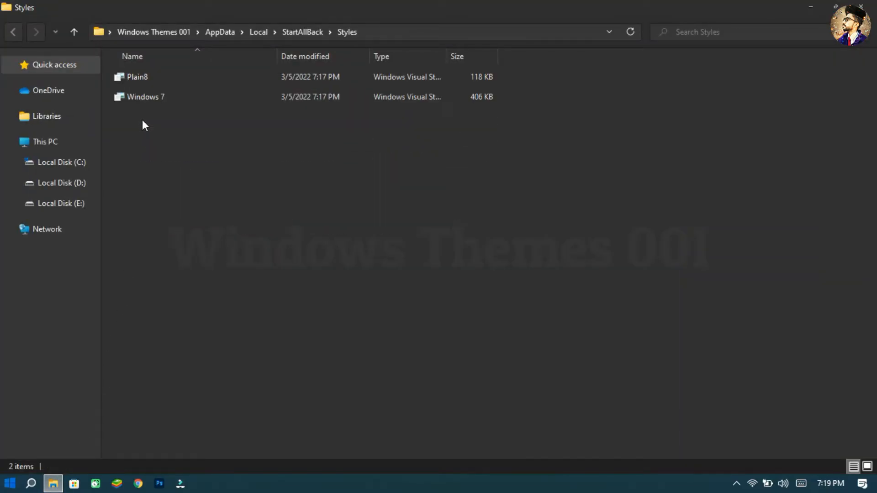
pyautogui.rightClick(199, 142)
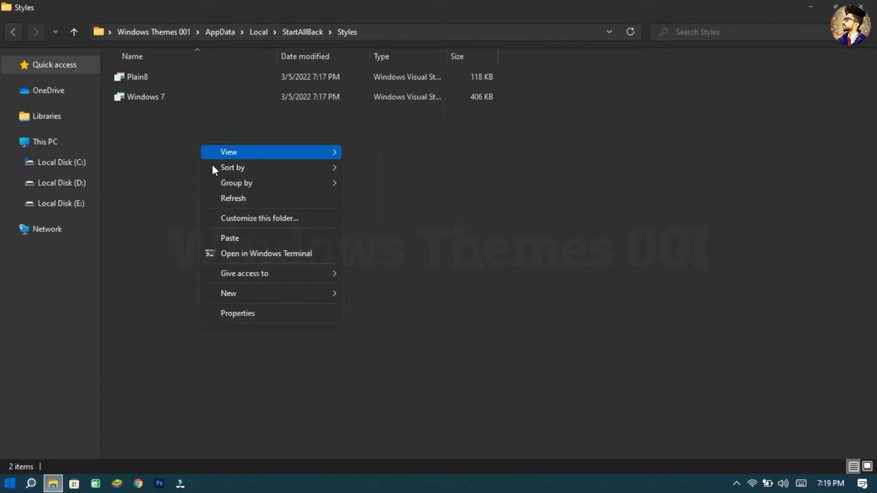
pyautogui.click(228, 241)
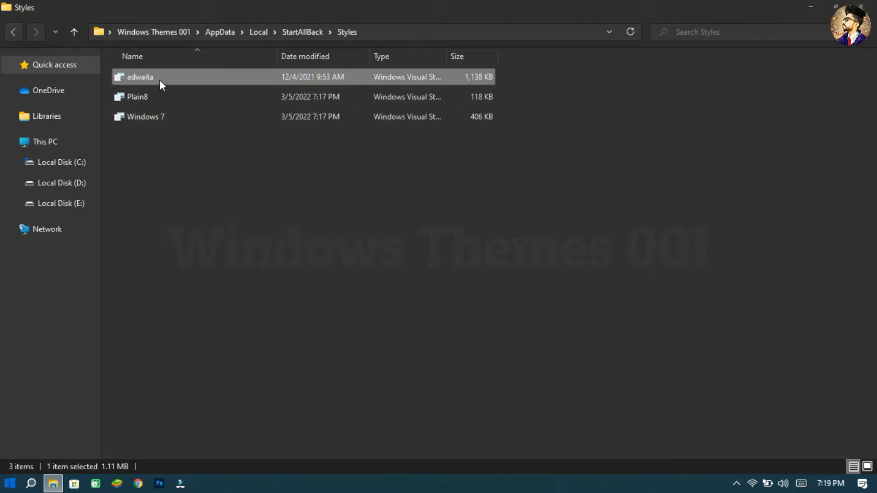
pyautogui.click(861, 6)
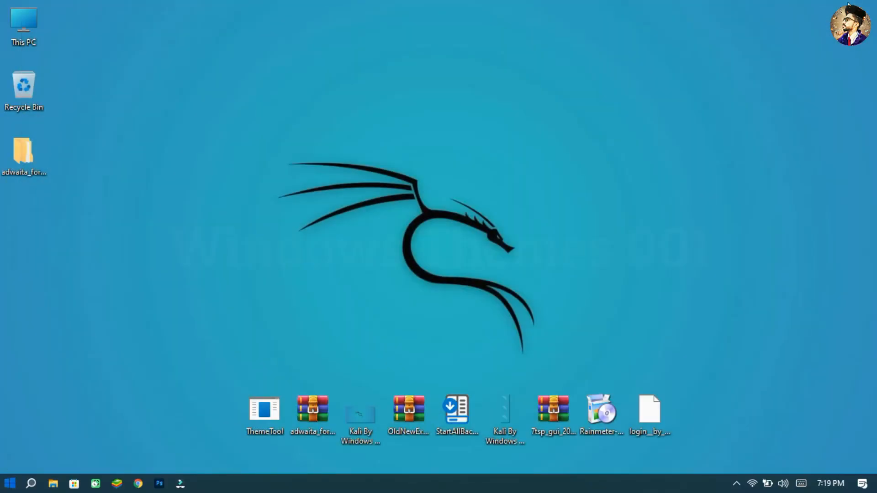
# Step: Set the visual style to adwaita for both the taskbar and the Start menu in the StartAllBack configuration
pyautogui.rightClick(495, 484)
pyautogui.click(519, 472)
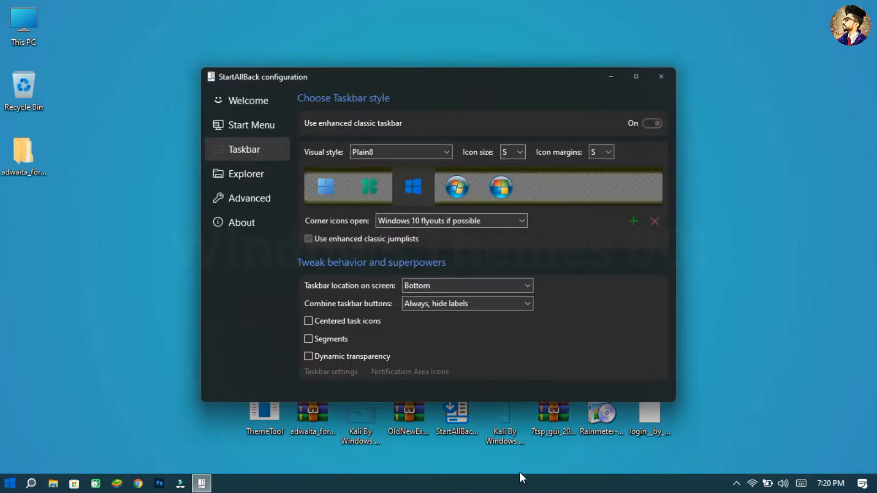
pyautogui.click(430, 152)
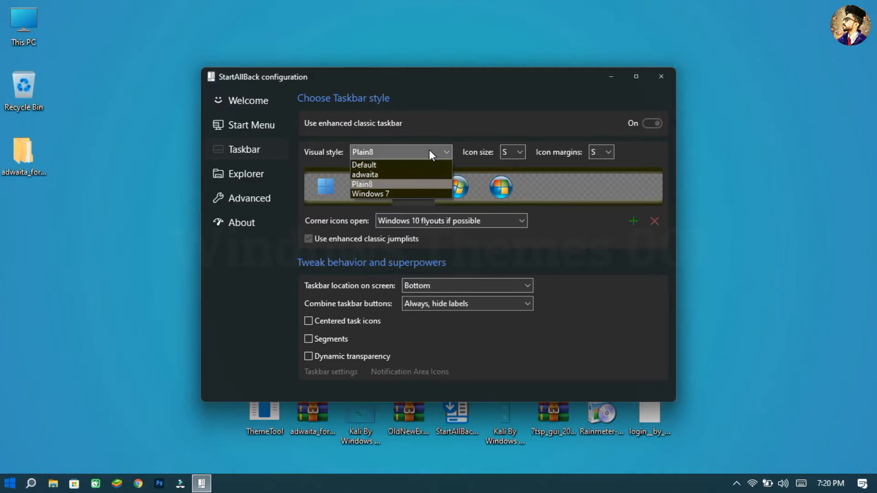
pyautogui.click(382, 174)
pyautogui.click(257, 121)
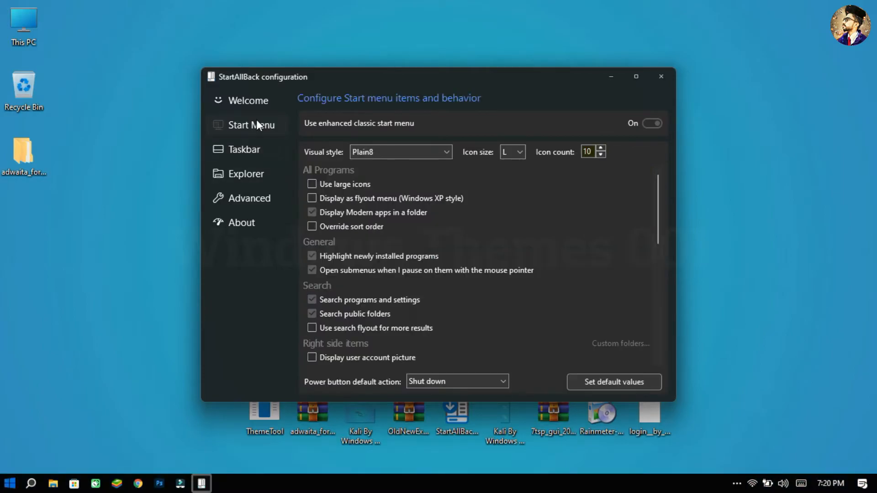
pyautogui.click(415, 154)
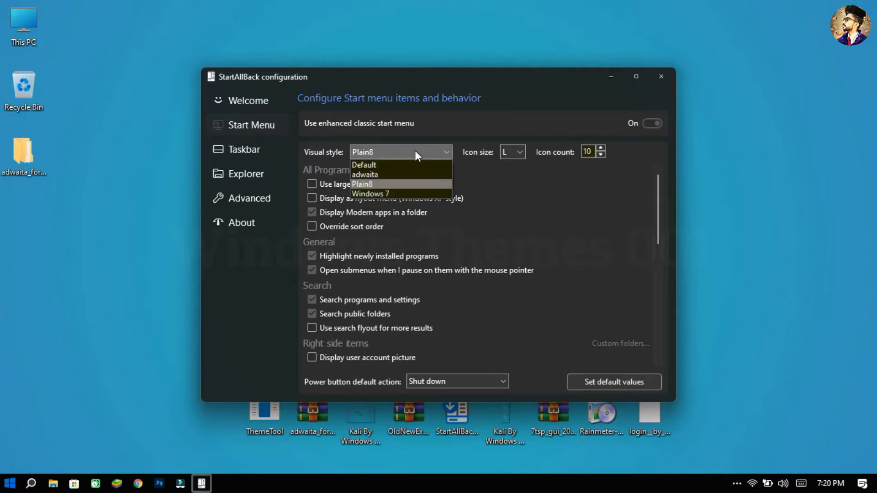
pyautogui.click(403, 175)
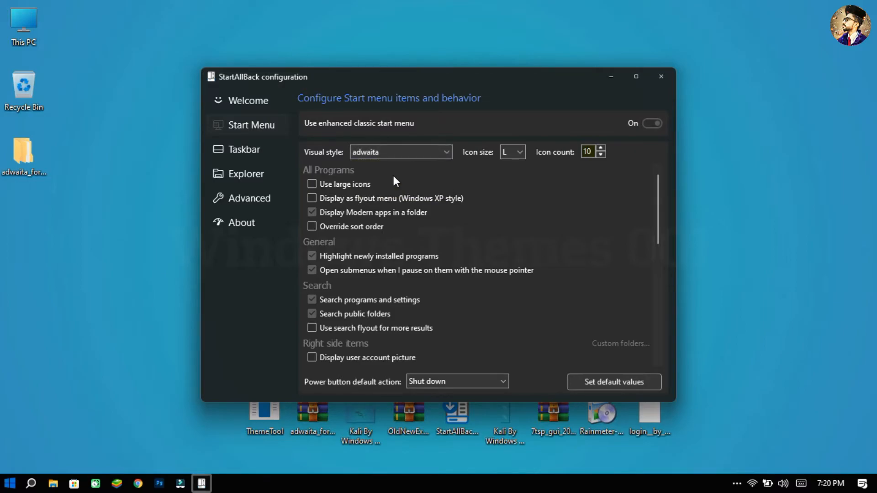
# Step: Add the desktop image "Kali By Windows Themes 001" as a custom Start button, select it for the taskbar, and try it out
pyautogui.click(276, 152)
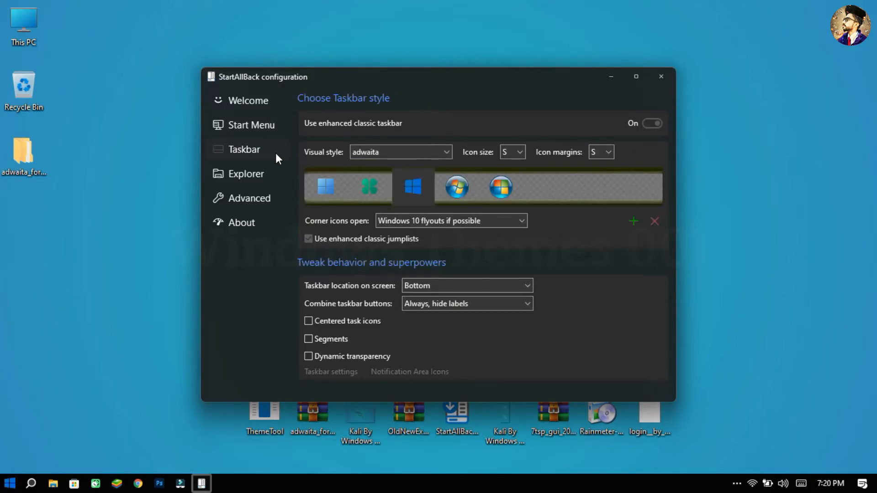
pyautogui.click(413, 203)
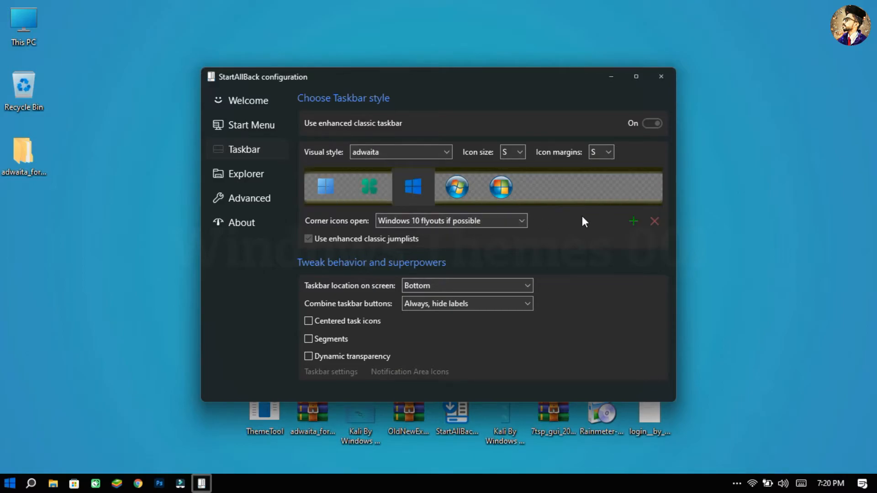
pyautogui.click(632, 221)
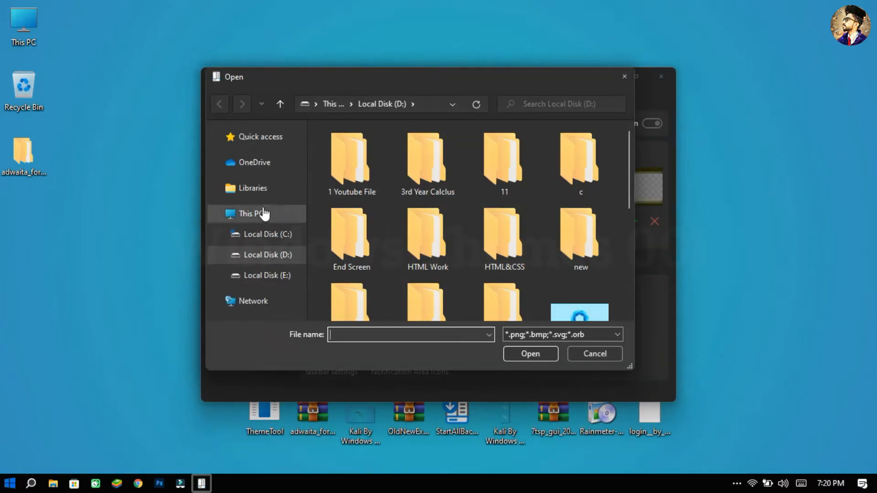
pyautogui.click(264, 139)
pyautogui.doubleClick(399, 165)
pyautogui.click(427, 167)
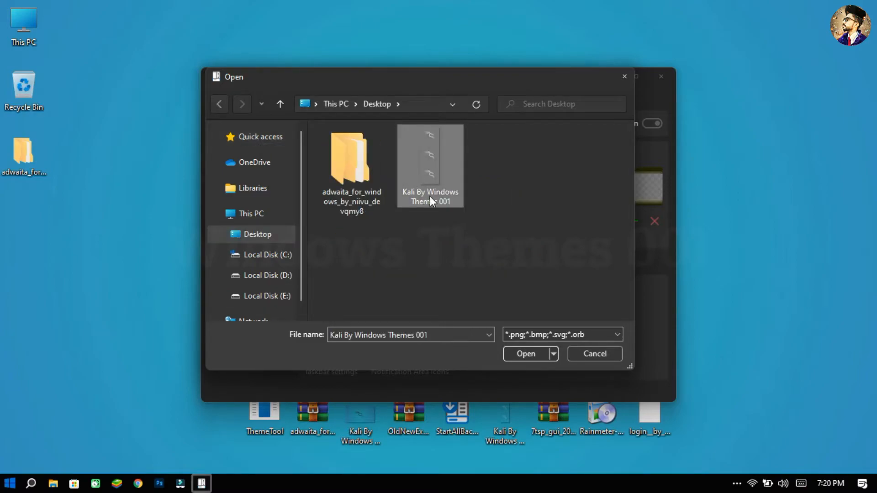
pyautogui.click(543, 352)
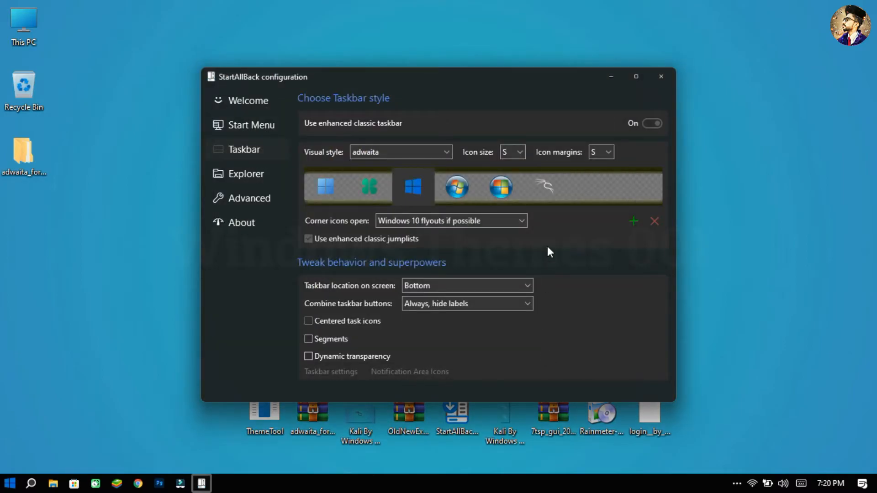
pyautogui.click(548, 190)
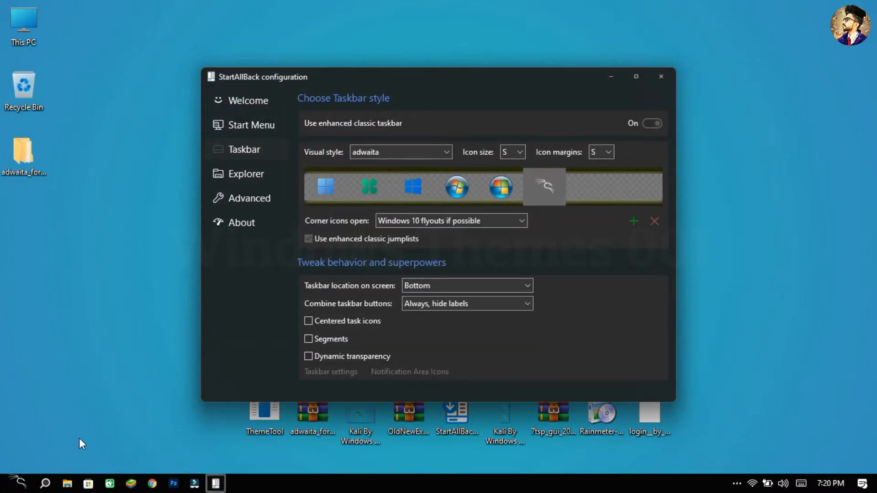
pyautogui.click(19, 482)
pyautogui.click(19, 482)
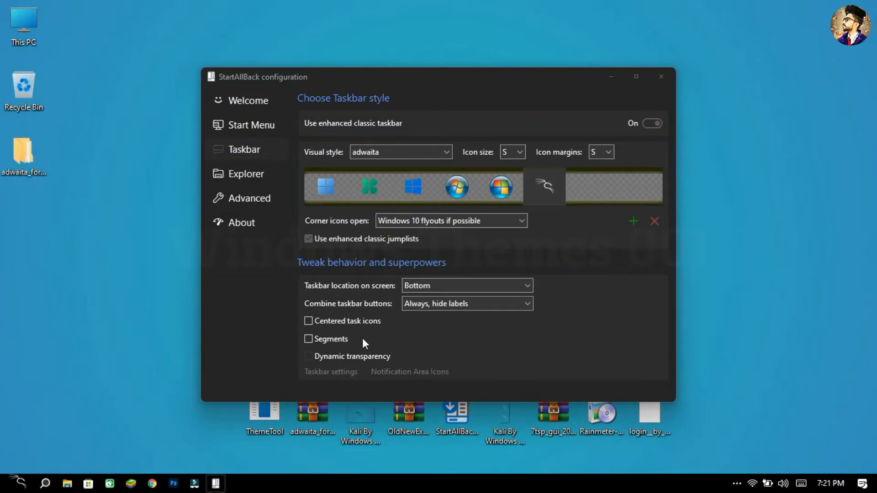
# Step: Set the taskbar location on screen to Top, close the StartAllBack configuration, and refresh the desktop
pyautogui.click(469, 285)
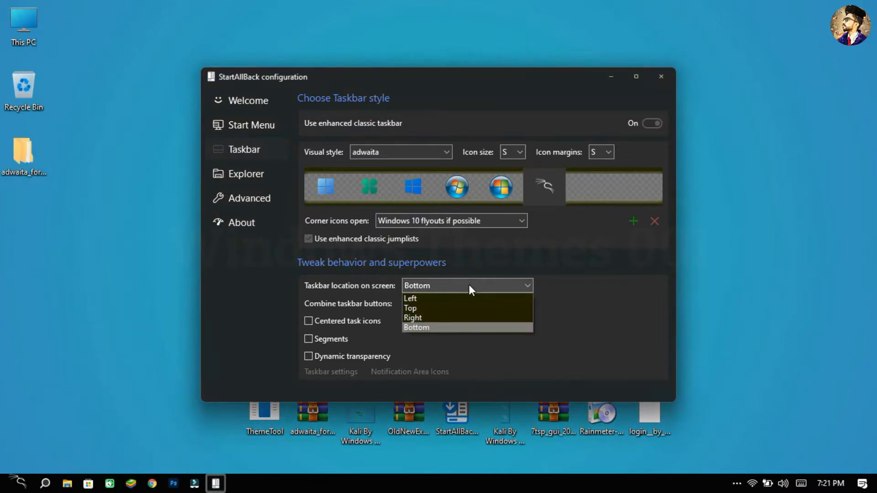
pyautogui.click(467, 309)
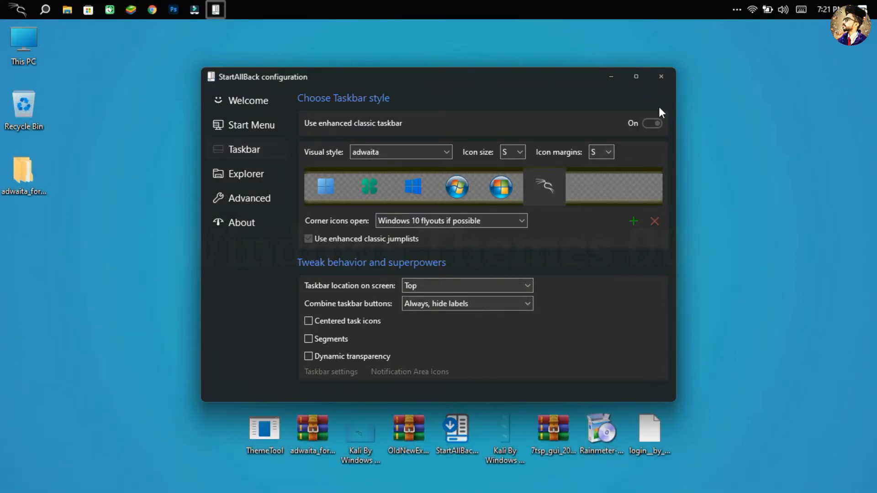
pyautogui.click(670, 77)
pyautogui.rightClick(669, 78)
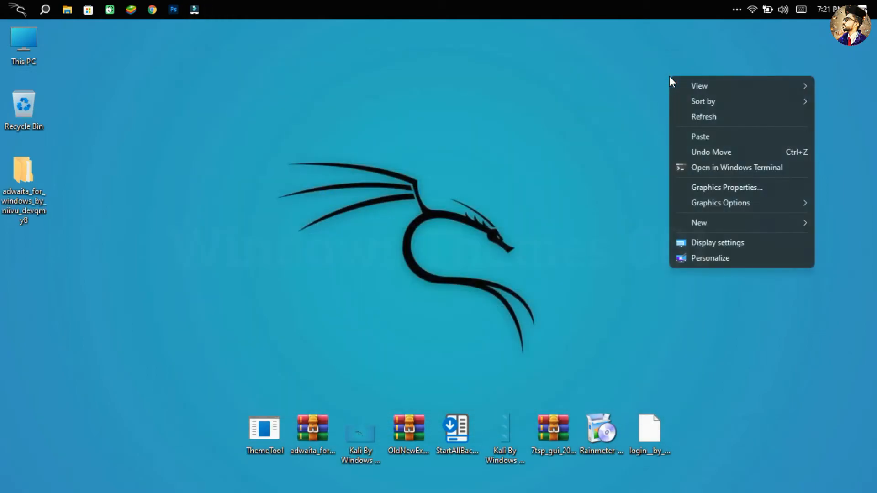
pyautogui.click(685, 117)
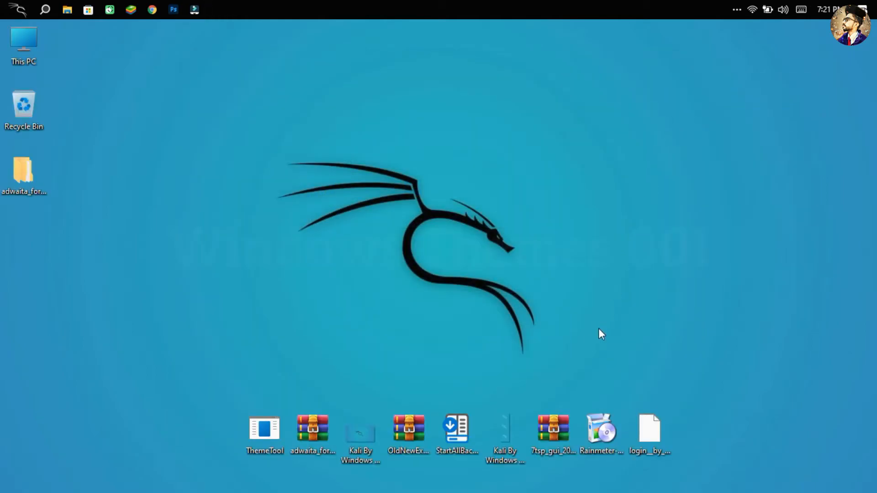
# Step: Extract the 7tsp GUI 2019 edition archive to its own folder on the desktop
pyautogui.rightClick(552, 420)
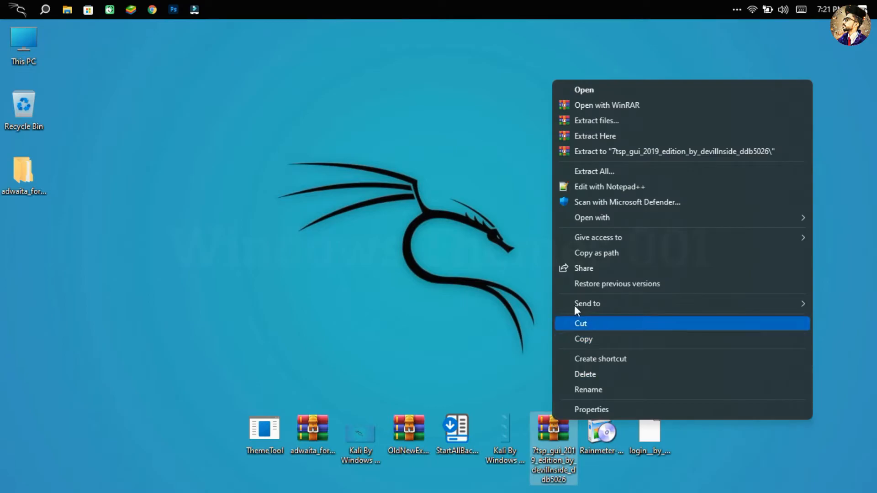
pyautogui.click(583, 122)
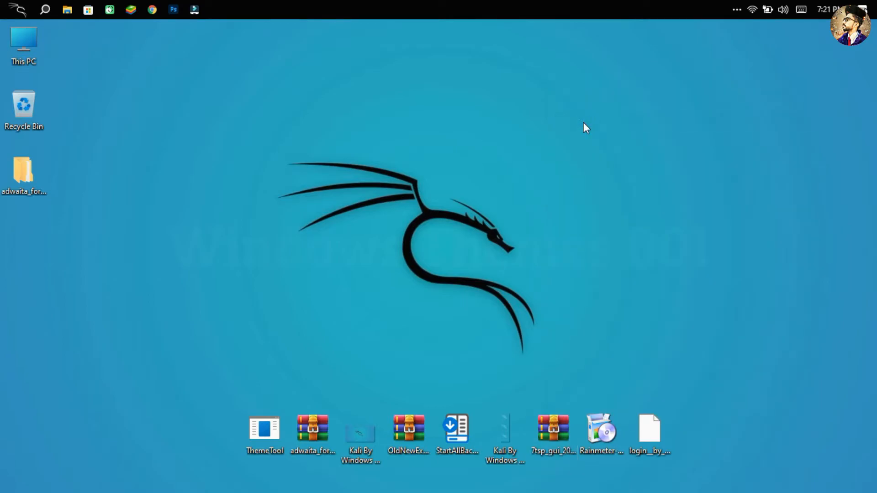
pyautogui.click(474, 385)
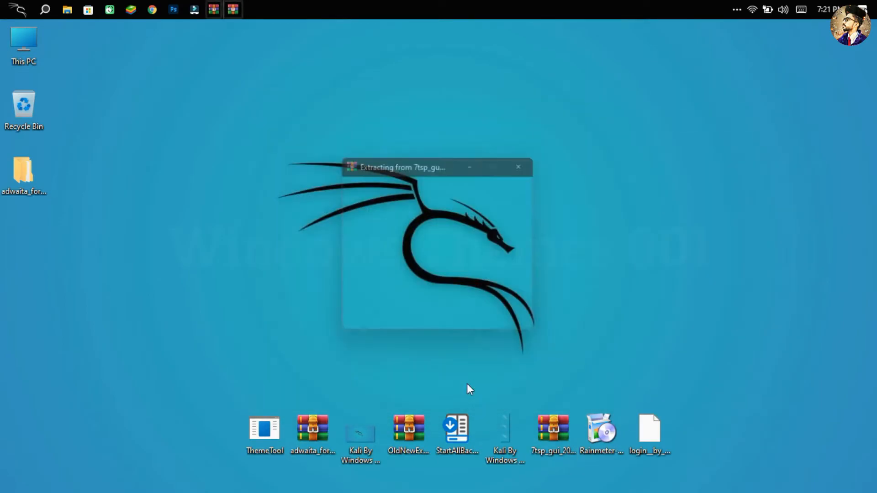
# Step: Open the extracted 7tsp GUI folder and change the 7tsp GUI v0.6(2019) file's extension from .ee to .exe
pyautogui.doubleClick(27, 237)
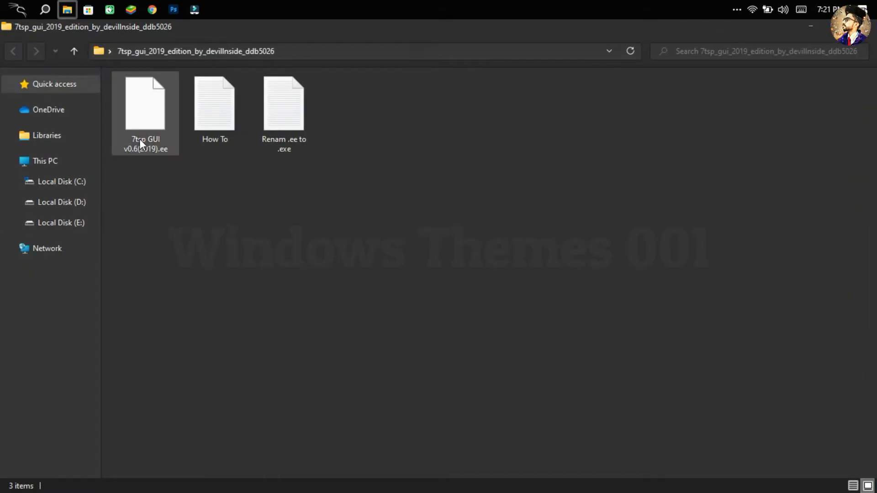
pyautogui.rightClick(140, 142)
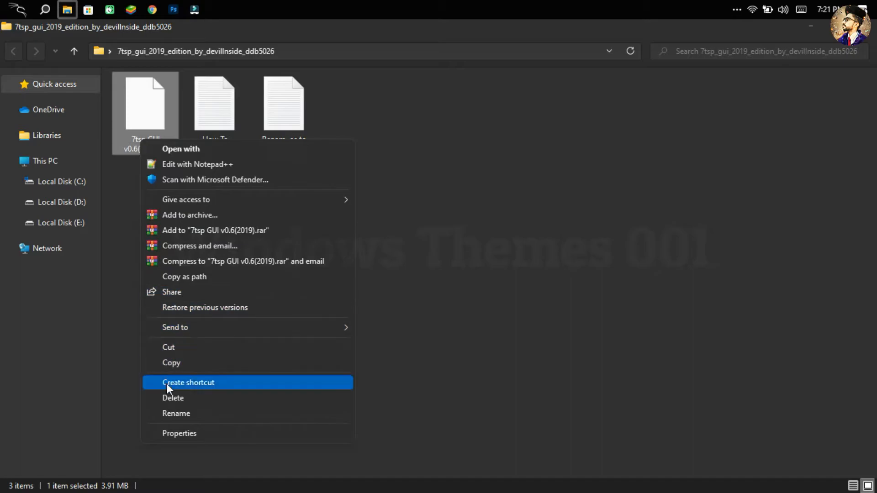
pyautogui.click(169, 411)
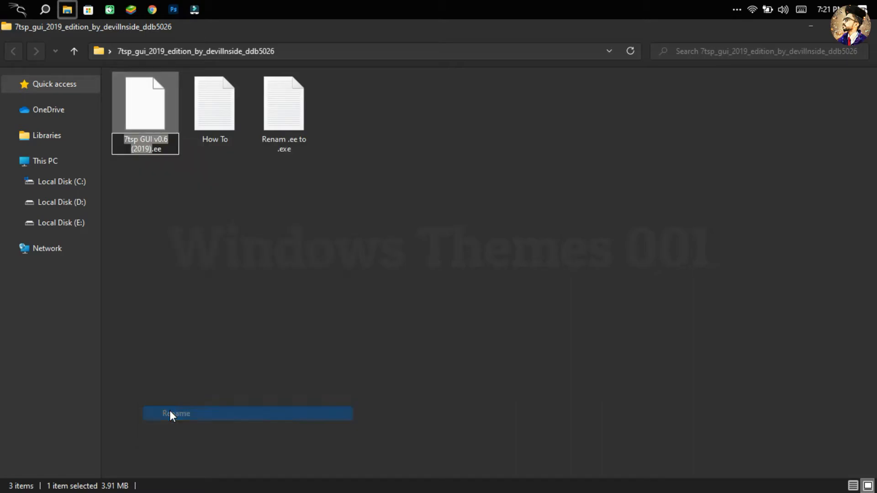
pyautogui.click(157, 147)
pyautogui.write('x')
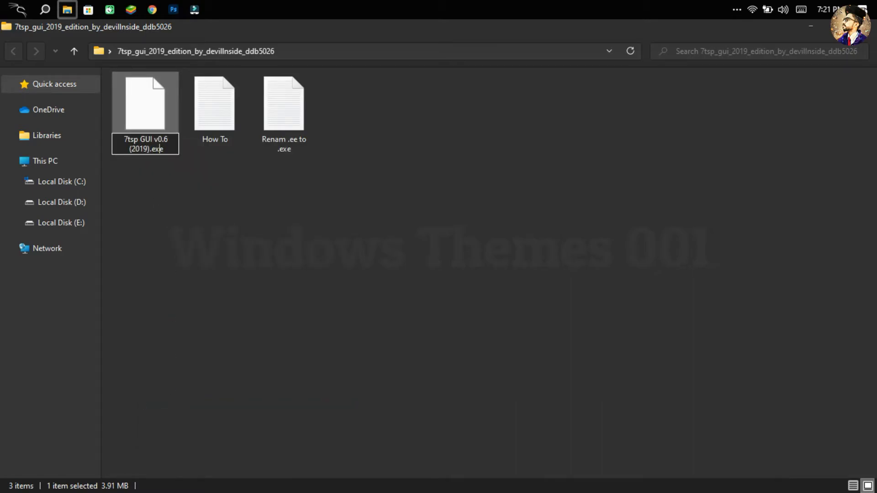
pyautogui.press('Return')
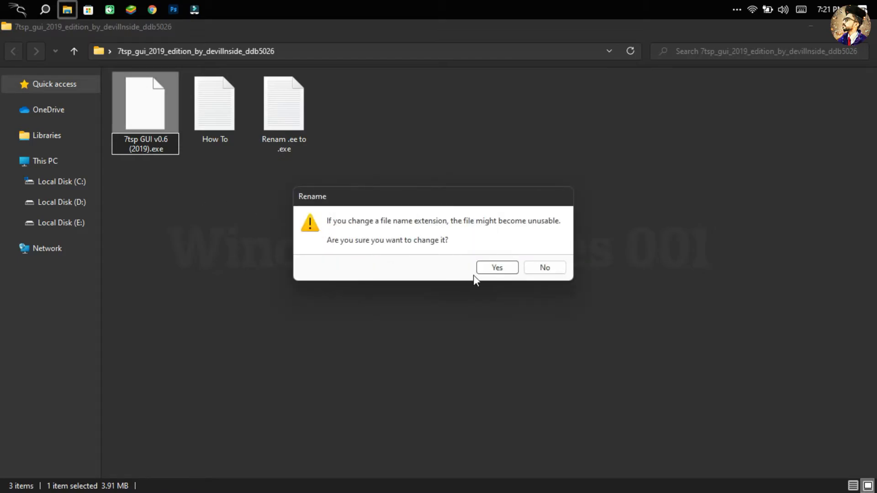
pyautogui.click(497, 268)
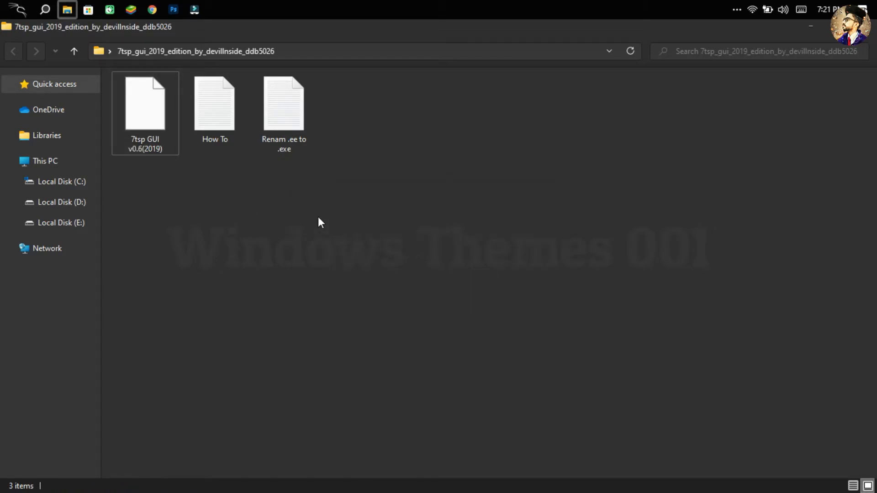
# Step: Run 7tsp GUI v0.6(2019) as administrator and close the folder window behind it
pyautogui.click(176, 141)
pyautogui.rightClick(169, 144)
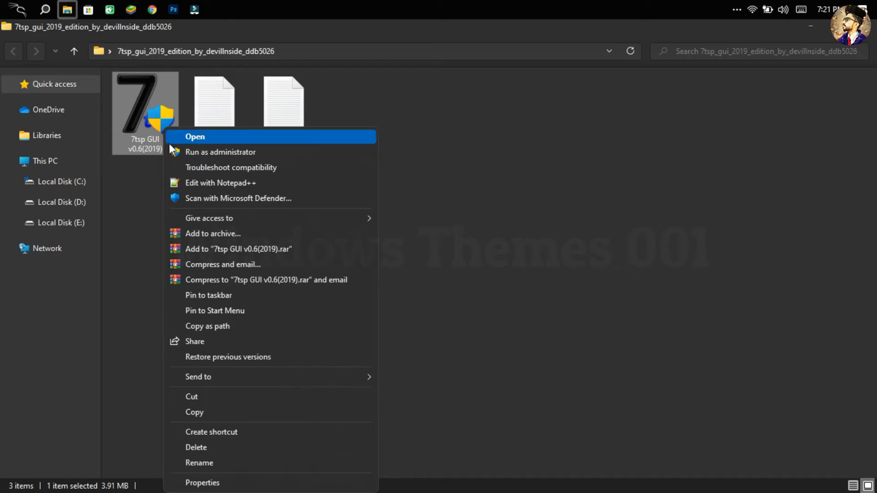
pyautogui.click(173, 151)
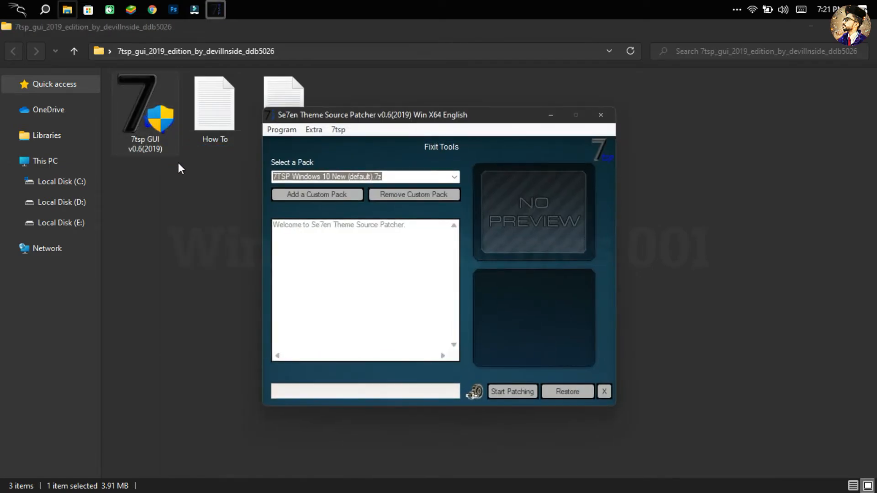
pyautogui.click(872, 20)
pyautogui.click(872, 25)
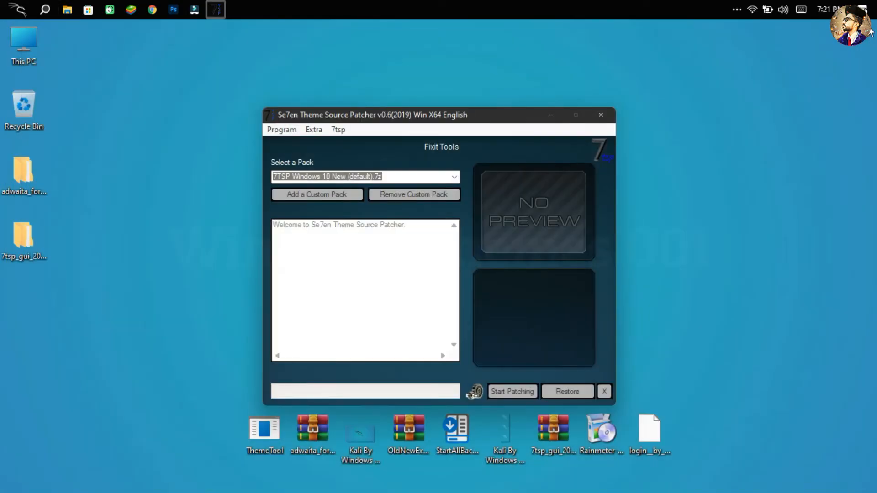
# Step: Add the custom pack 7tsp adwaita blue.7z from the desktop Adwaita folder's 7TSP Icon packs, overwriting the existing pack
pyautogui.click(321, 195)
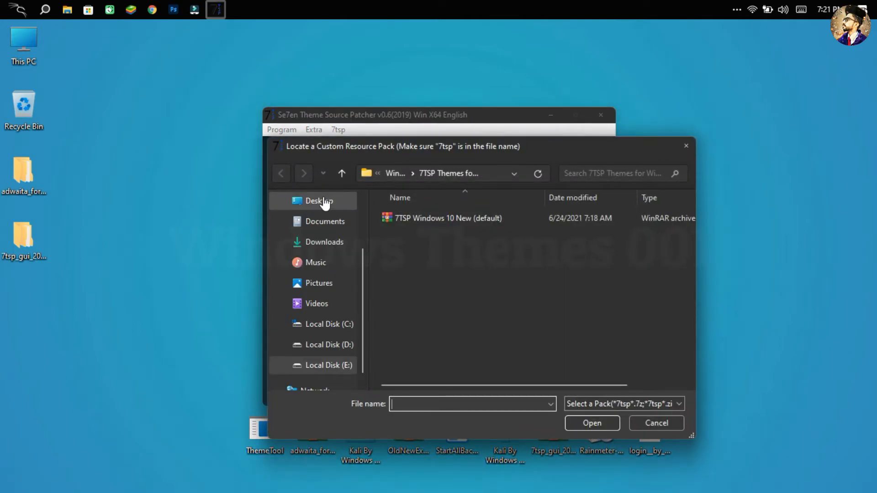
pyautogui.click(323, 201)
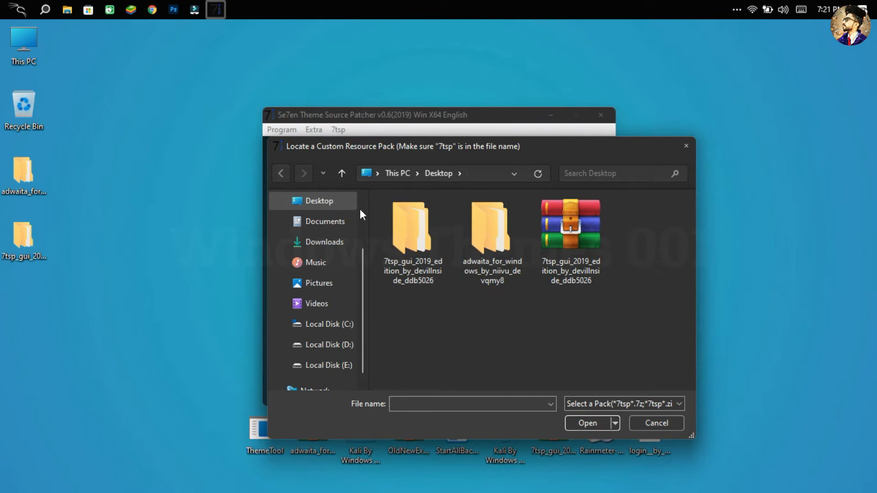
pyautogui.doubleClick(481, 246)
pyautogui.doubleClick(473, 219)
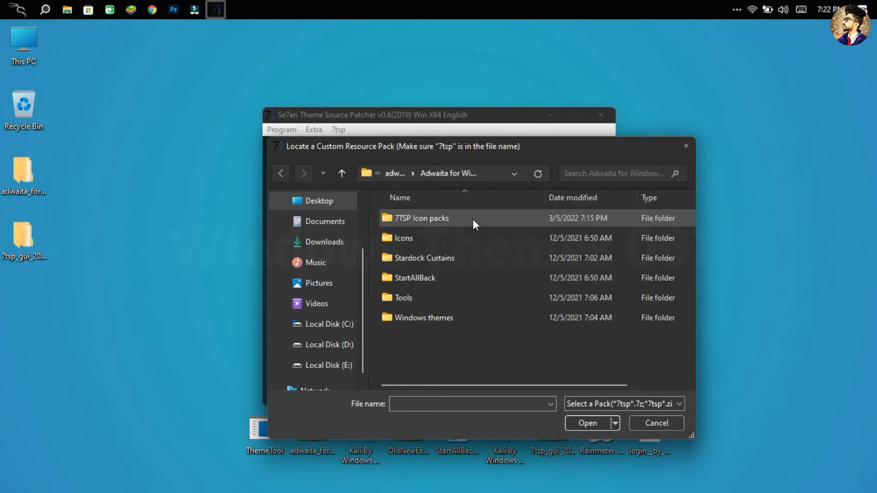
pyautogui.doubleClick(473, 219)
pyautogui.click(472, 219)
pyautogui.click(589, 423)
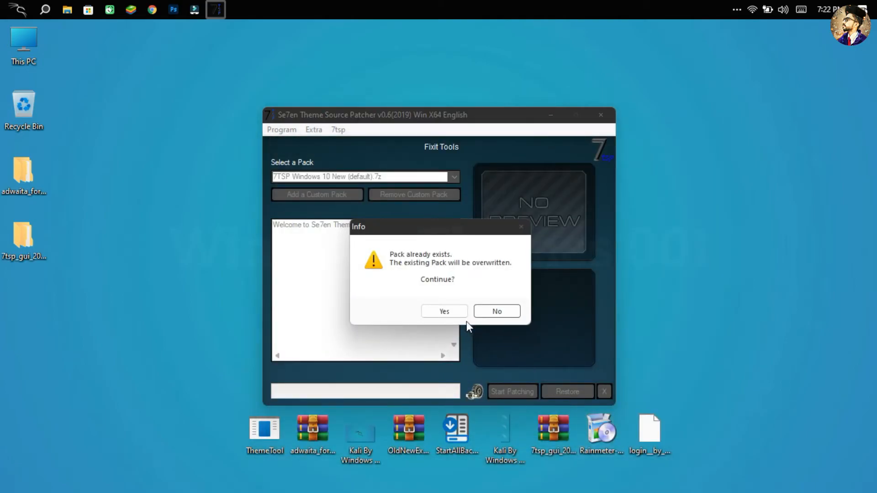
pyautogui.click(459, 313)
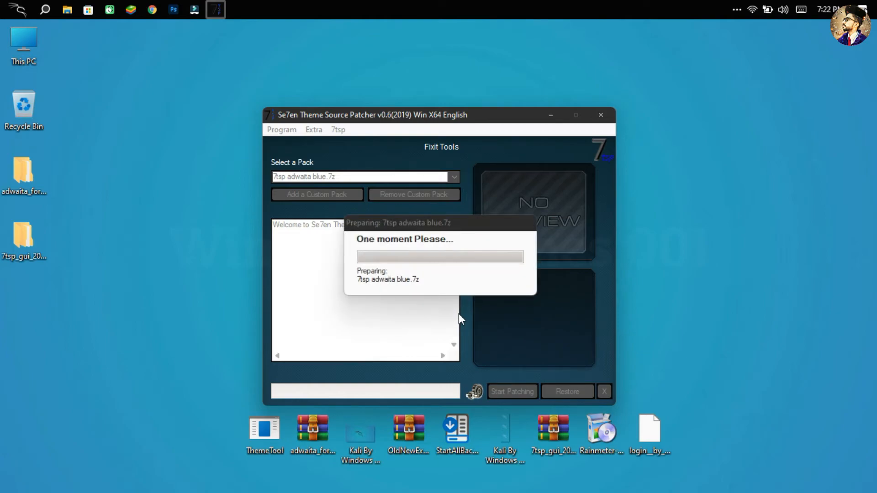
# Step: Patch the system with the 7tsp adwaita blue.7z icon pack, keeping restore point creation enabled
pyautogui.click(496, 390)
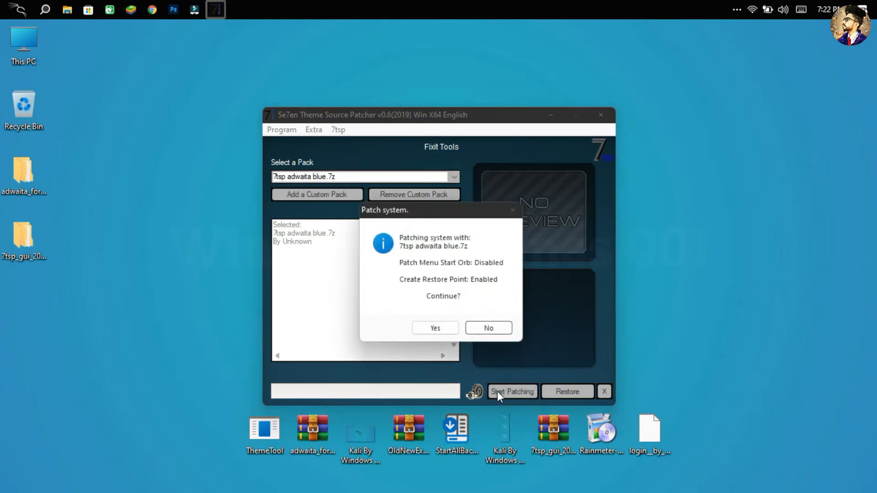
pyautogui.click(442, 329)
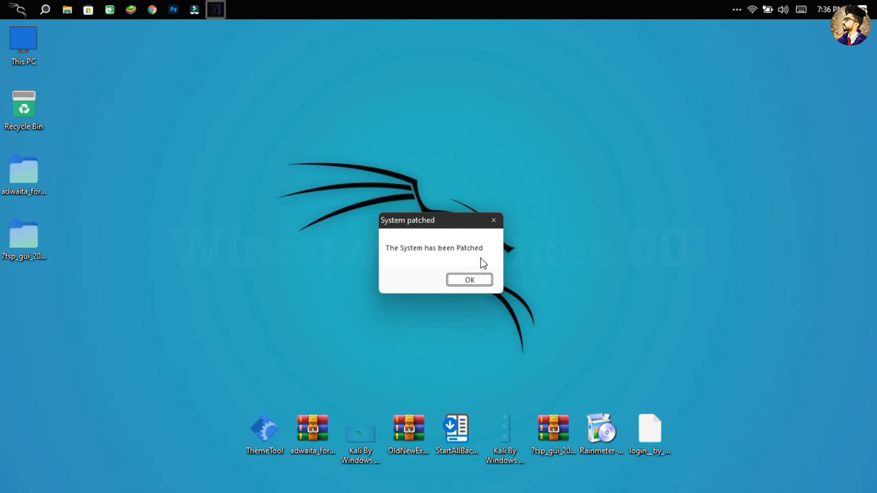
pyautogui.click(483, 280)
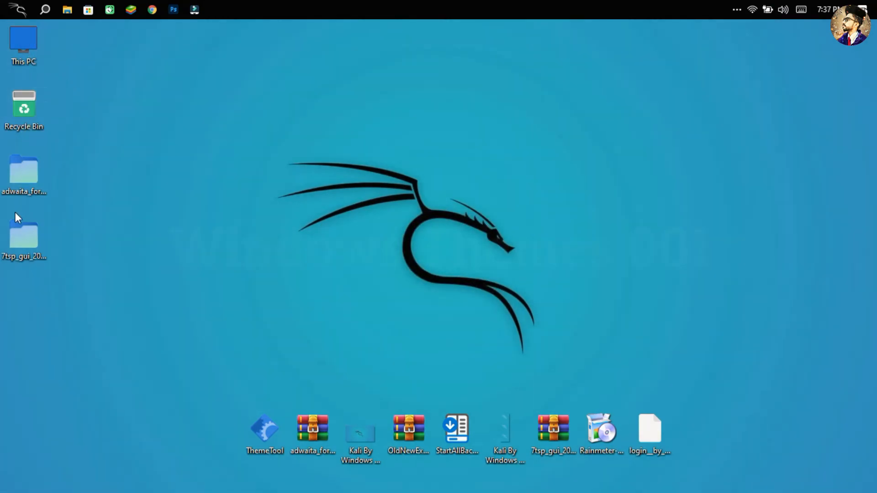
# Step: Examine the patched icons in This PC, Libraries and Local Disk (C:), and close the file window
pyautogui.doubleClick(17, 68)
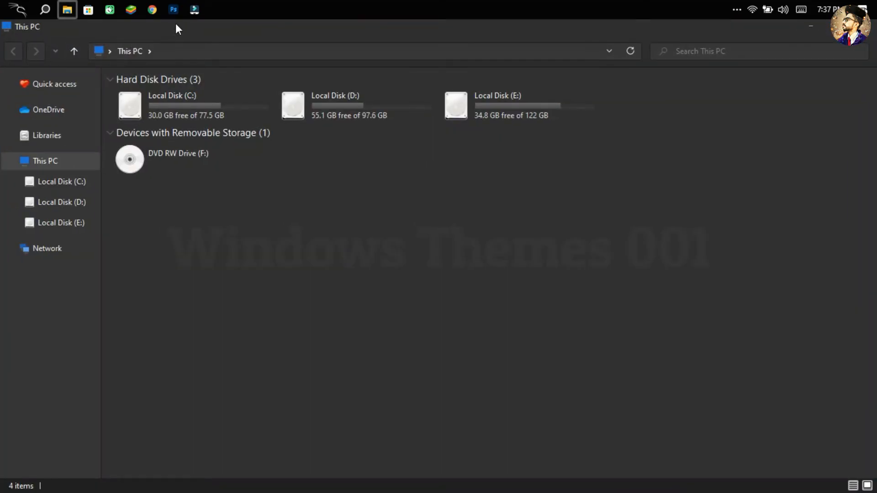
pyautogui.doubleClick(175, 23)
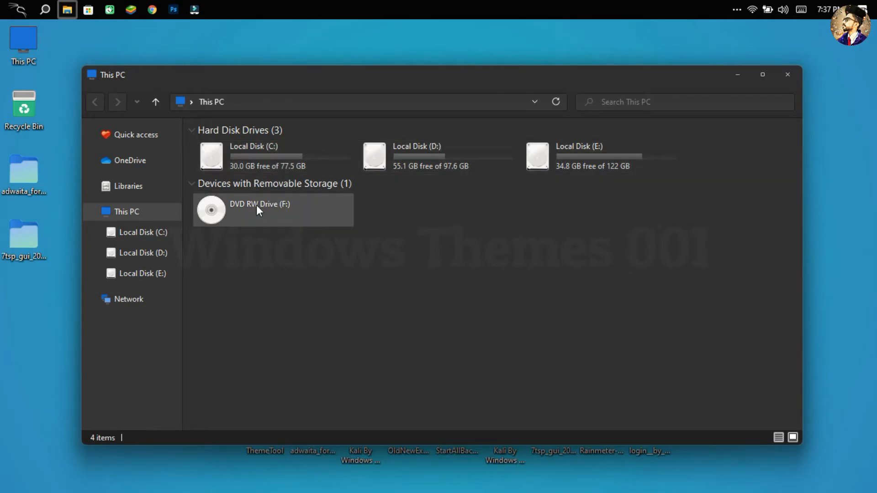
pyautogui.doubleClick(267, 75)
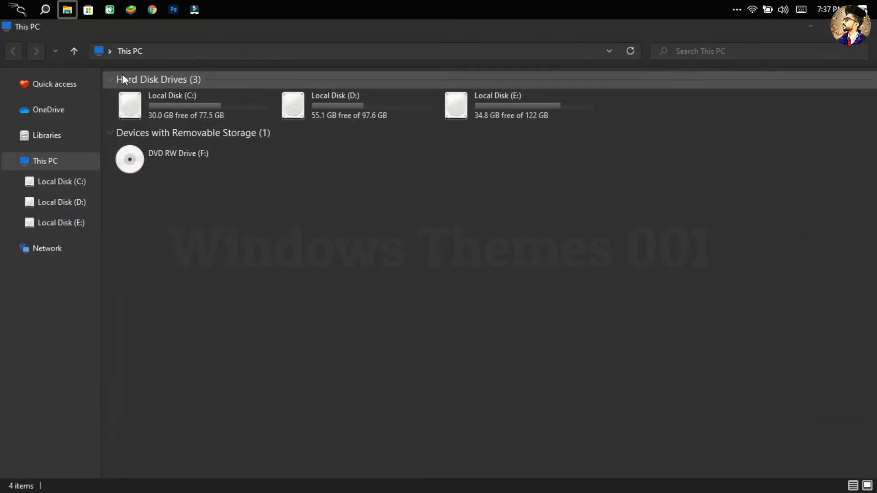
pyautogui.click(49, 137)
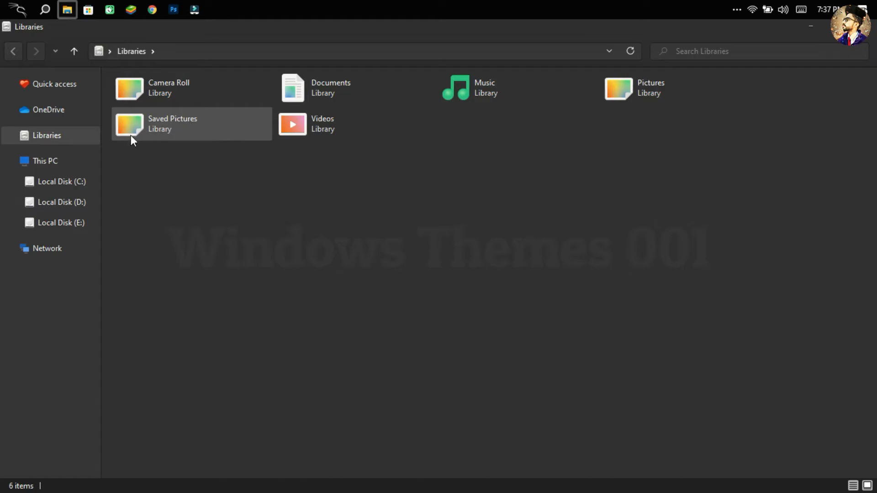
pyautogui.click(86, 183)
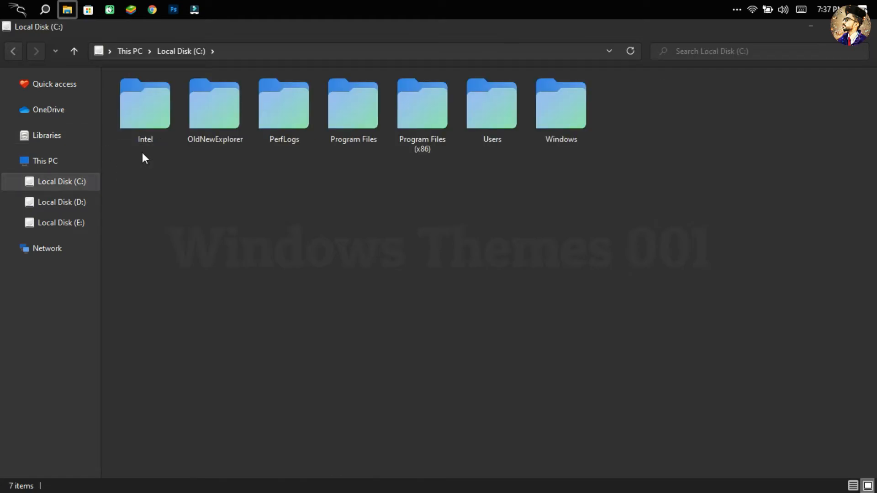
pyautogui.doubleClick(279, 32)
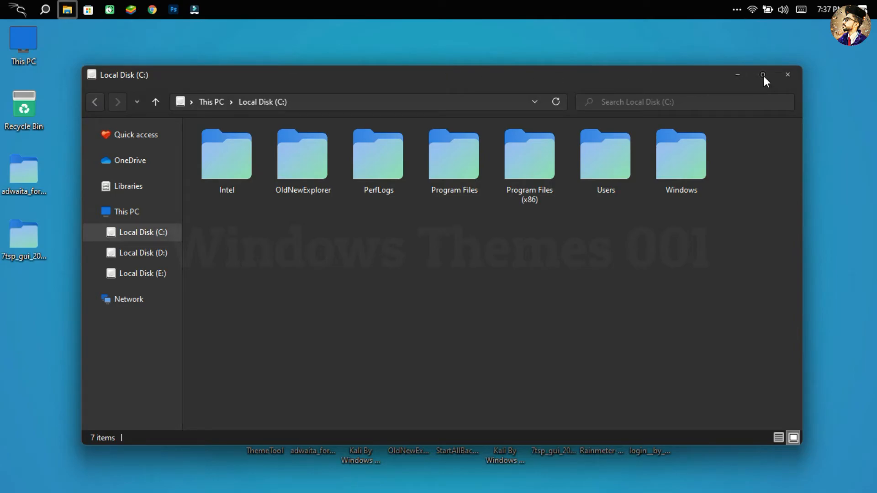
pyautogui.moveTo(764, 76)
pyautogui.click(785, 75)
# Step: Install Rainmeter in English with the standard installation, 64-bit version and launch on startup, and run it on finishing
pyautogui.doubleClick(609, 420)
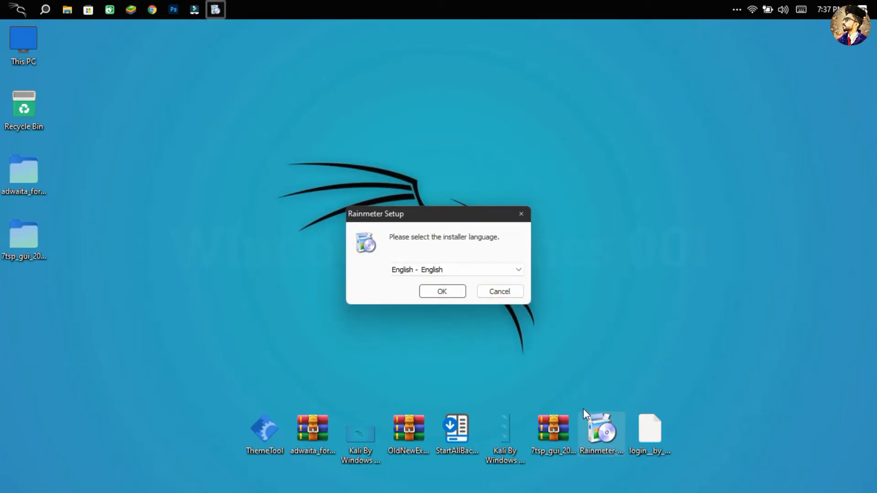
pyautogui.click(452, 296)
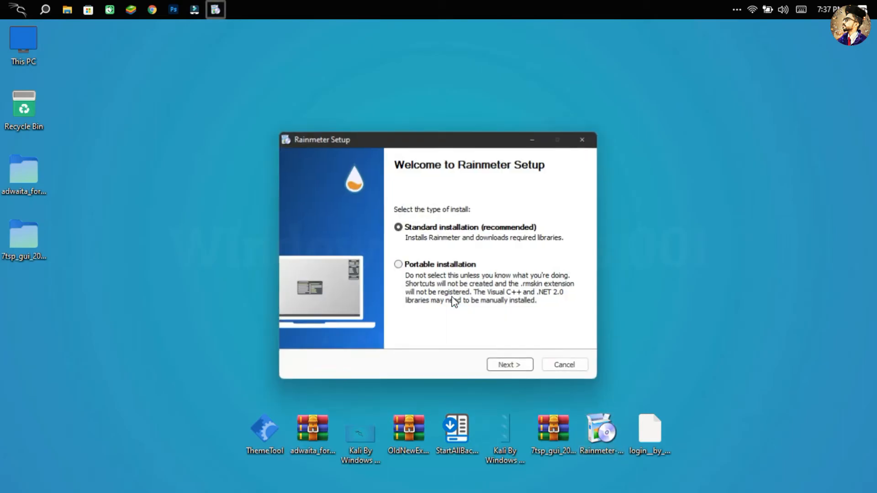
pyautogui.click(494, 368)
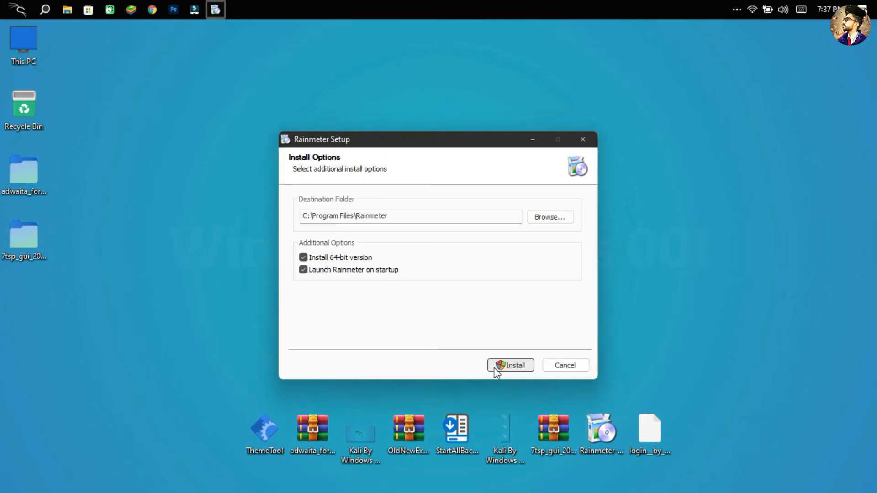
pyautogui.click(495, 368)
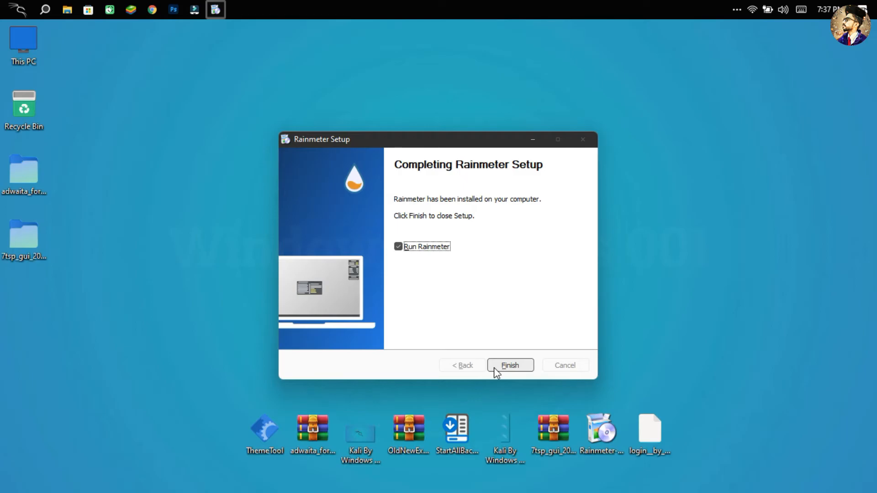
pyautogui.click(509, 366)
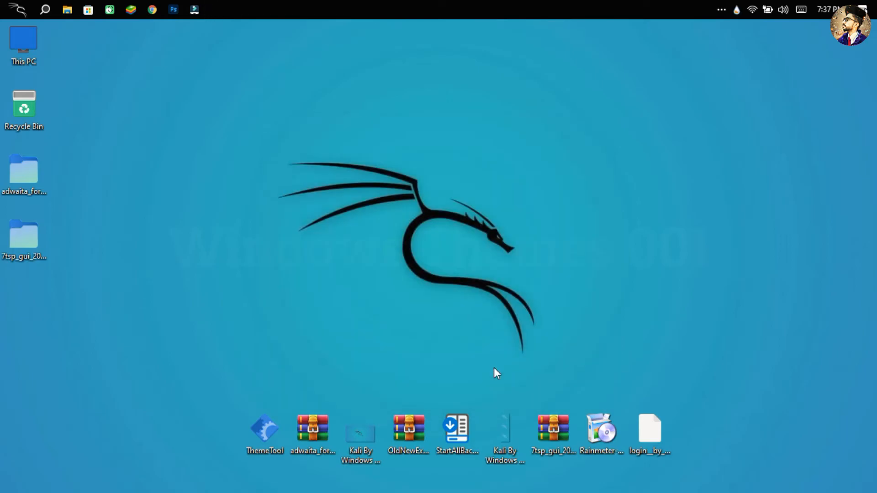
# Step: Unload the default illustro Welcome, Disks, System and Clock skins from the desktop
pyautogui.rightClick(510, 319)
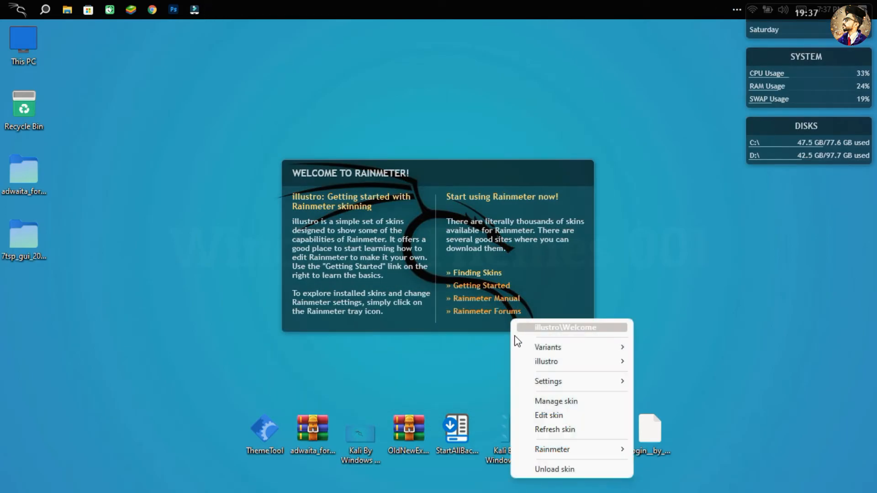
pyautogui.click(527, 469)
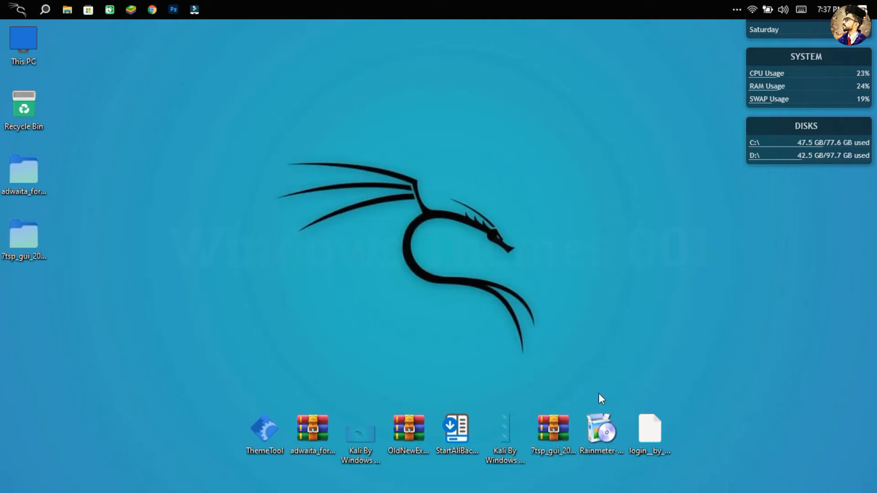
pyautogui.rightClick(810, 151)
pyautogui.click(810, 300)
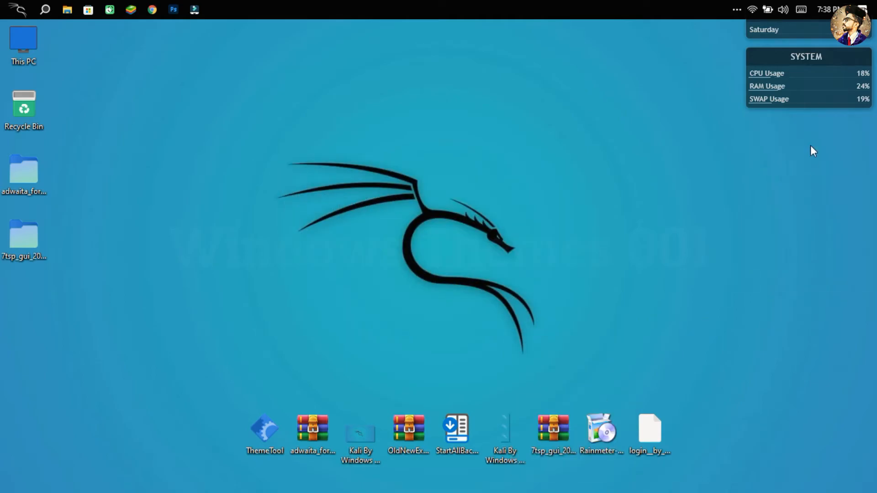
pyautogui.rightClick(811, 99)
pyautogui.click(812, 250)
pyautogui.rightClick(800, 38)
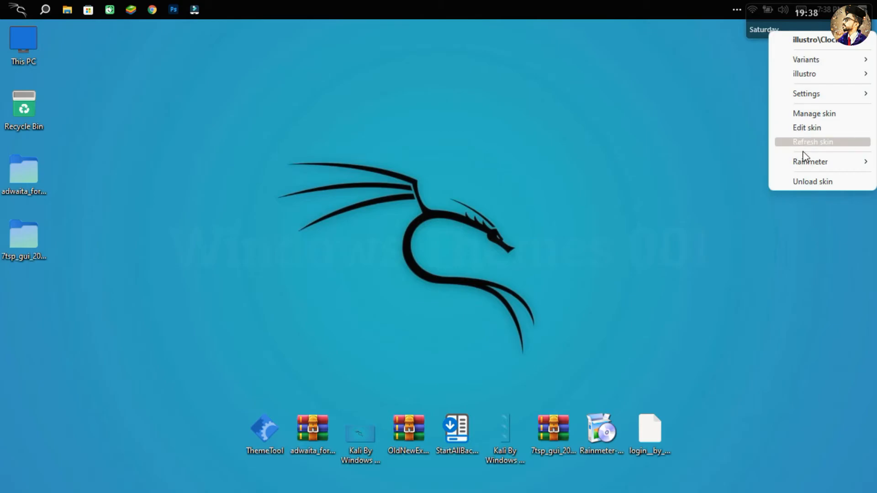
pyautogui.click(802, 183)
# Step: Install the Login Rainmeter skin from its desktop skin package, applying the included layout
pyautogui.rightClick(652, 425)
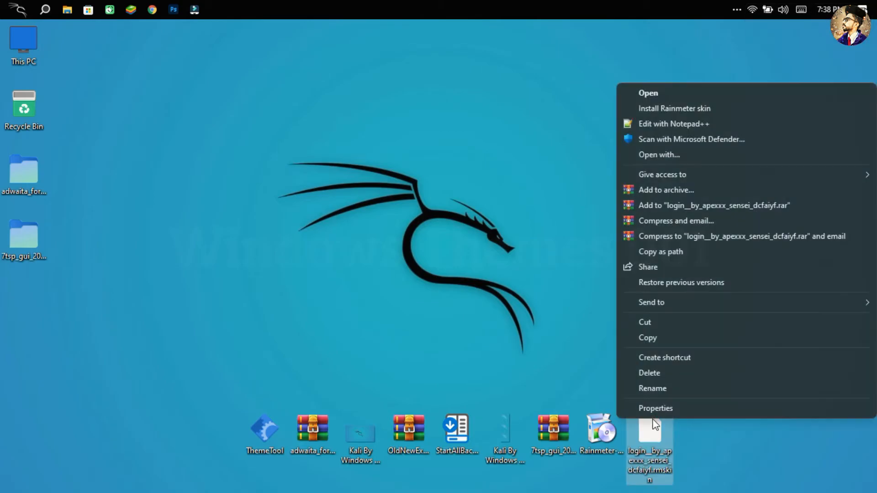
pyautogui.click(667, 109)
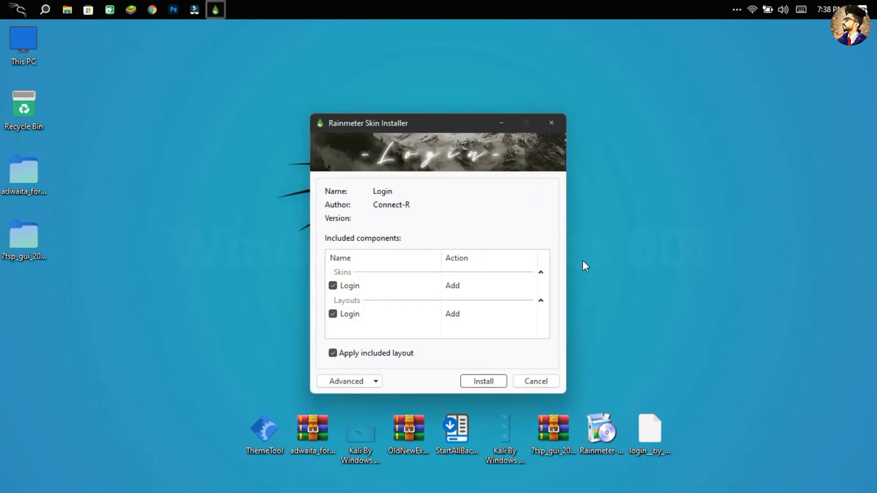
pyautogui.click(501, 380)
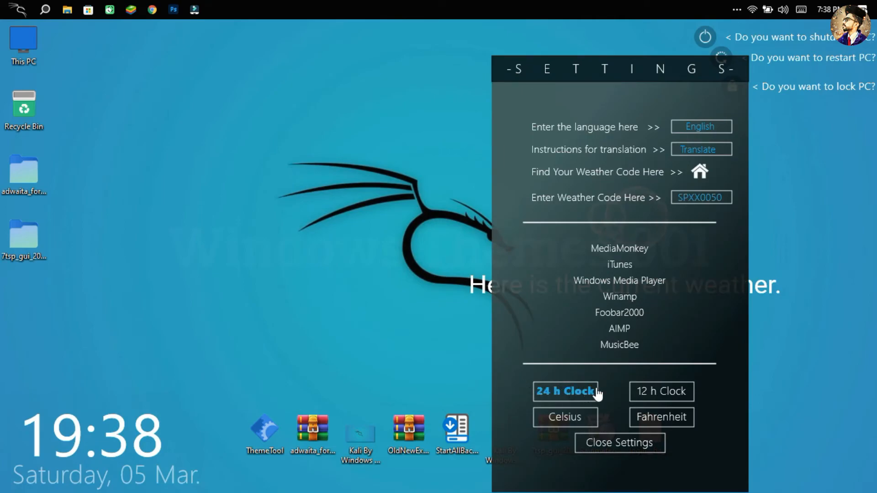
# Step: Switch the Login skin's clock to the 12 h format and shift the clock up and inward, closing the skin's settings
pyautogui.click(646, 394)
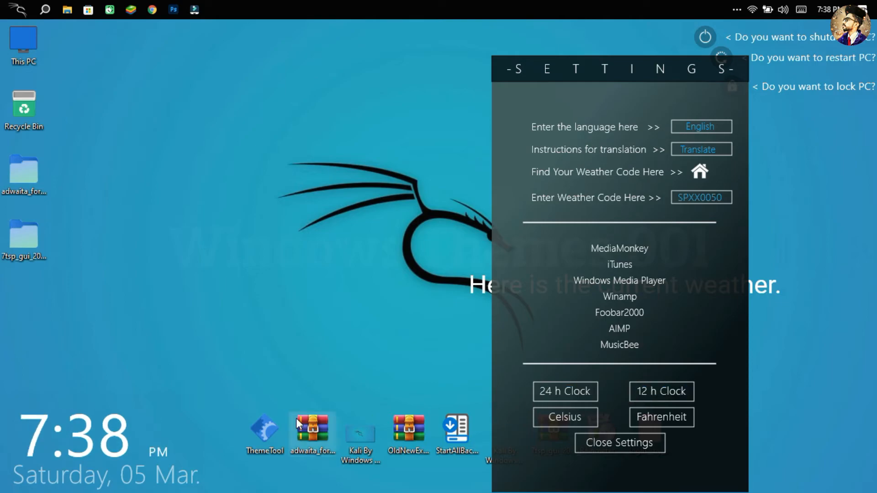
pyautogui.moveTo(100, 431); pyautogui.dragTo(177, 328)
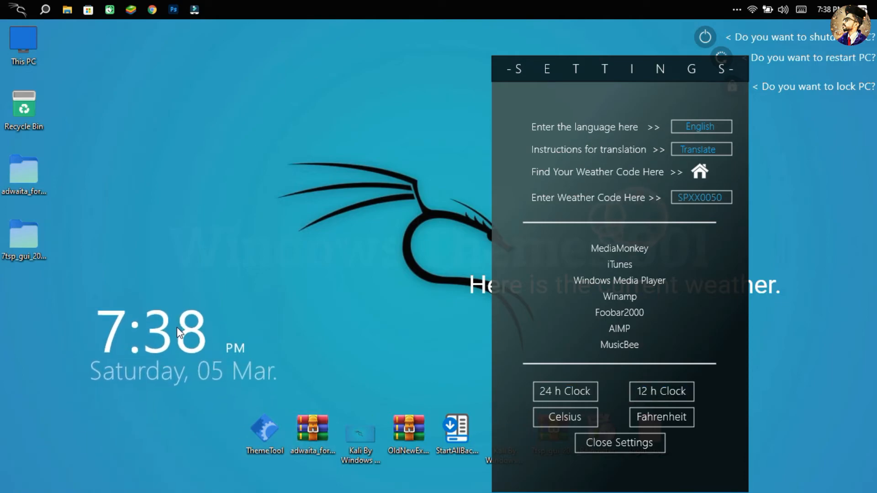
pyautogui.click(627, 443)
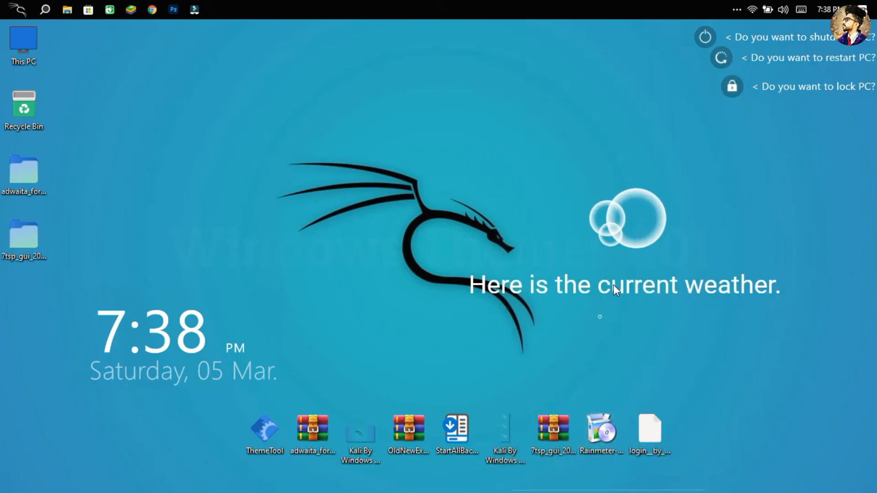
# Step: Unload the Login skin's current weather text and the Login\Animation bubbles from the desktop
pyautogui.rightClick(613, 284)
pyautogui.click(641, 432)
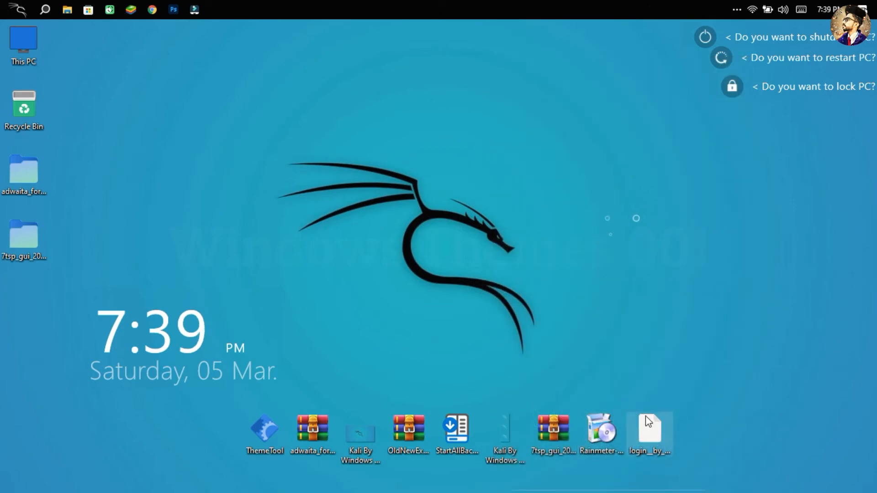
pyautogui.rightClick(623, 230)
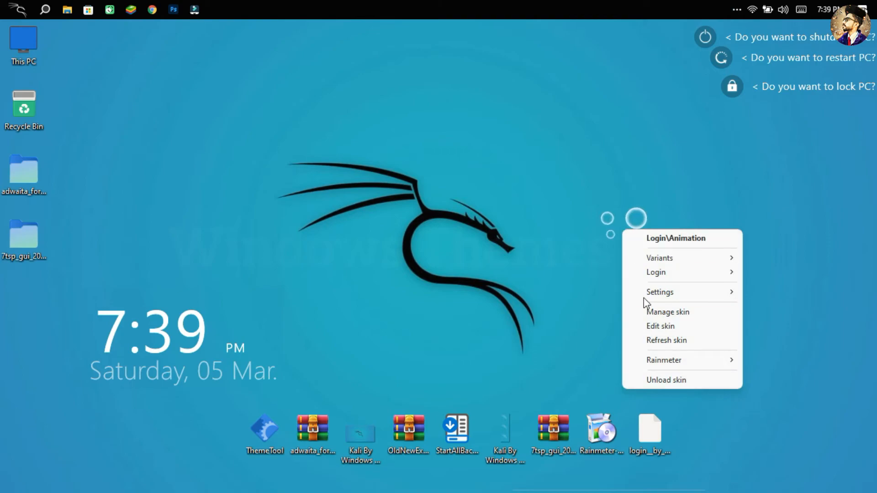
pyautogui.click(652, 382)
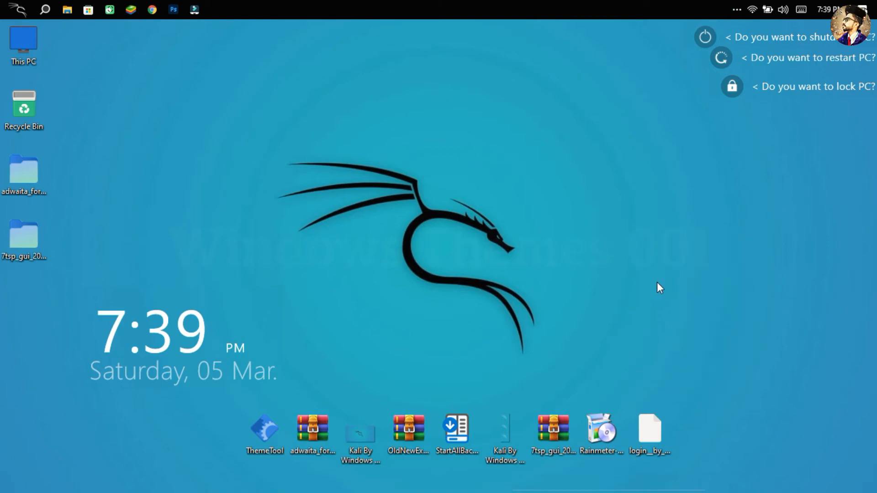
# Step: Hide the desktop icons and move the clock and date to the desktop's lower-right corner
pyautogui.rightClick(542, 124)
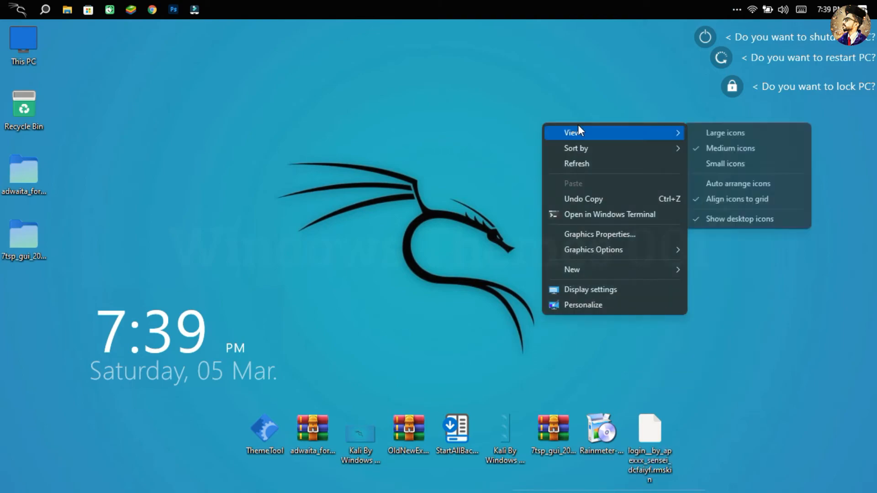
pyautogui.click(697, 217)
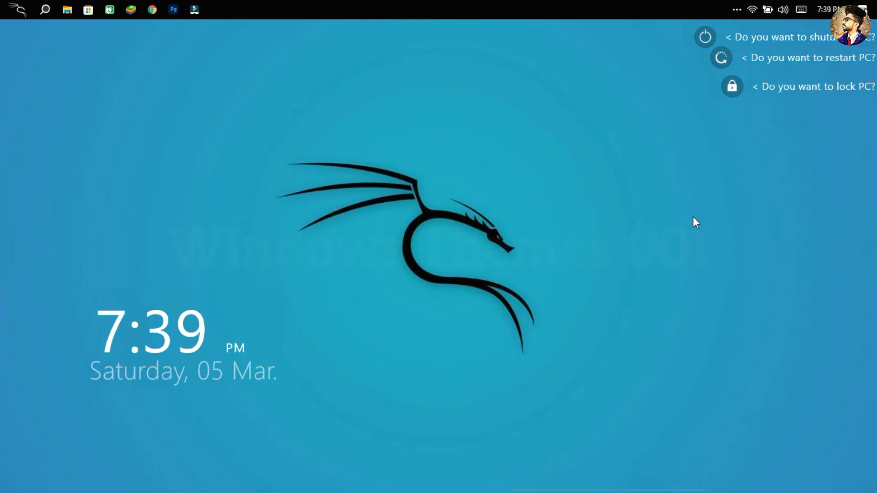
pyautogui.moveTo(209, 337); pyautogui.dragTo(795, 400)
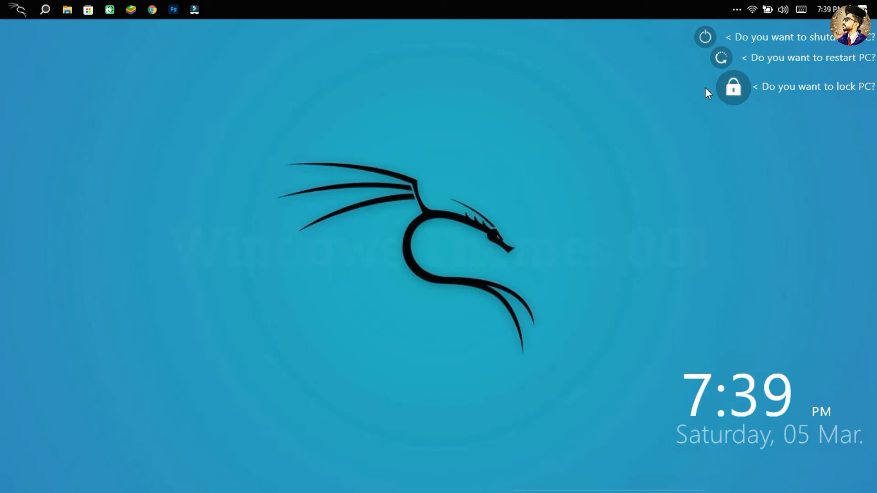
# Step: Move the lock button onto the dragon's wing and delete the "< #Do you want to Lock PC#?" Text value from its skin file
pyautogui.moveTo(733, 88); pyautogui.dragTo(336, 158)
pyautogui.rightClick(336, 157)
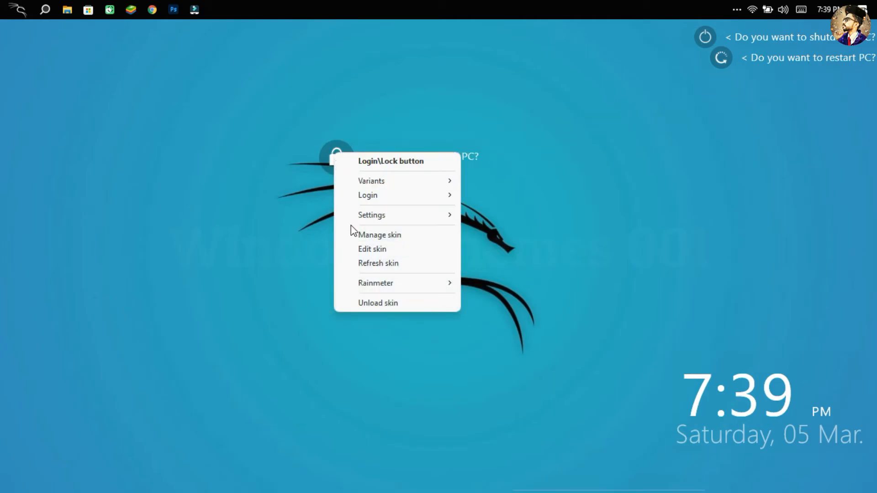
pyautogui.click(354, 247)
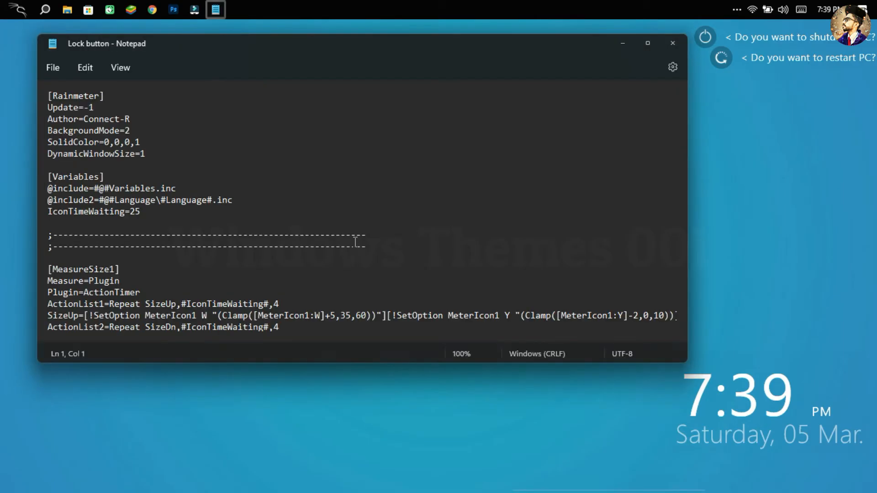
pyautogui.moveTo(372, 43); pyautogui.dragTo(405, 100)
pyautogui.scroll(-10, 297, 268)
pyautogui.moveTo(108, 349); pyautogui.dragTo(264, 349)
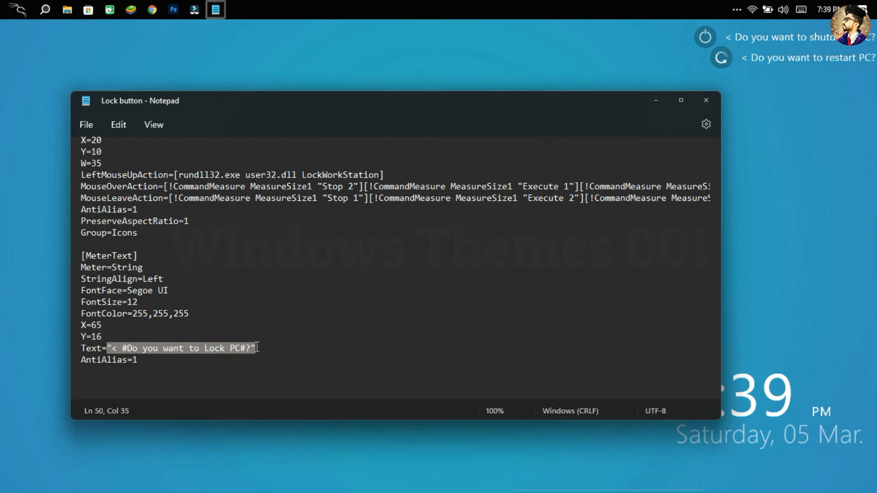
pyautogui.rightClick(248, 348)
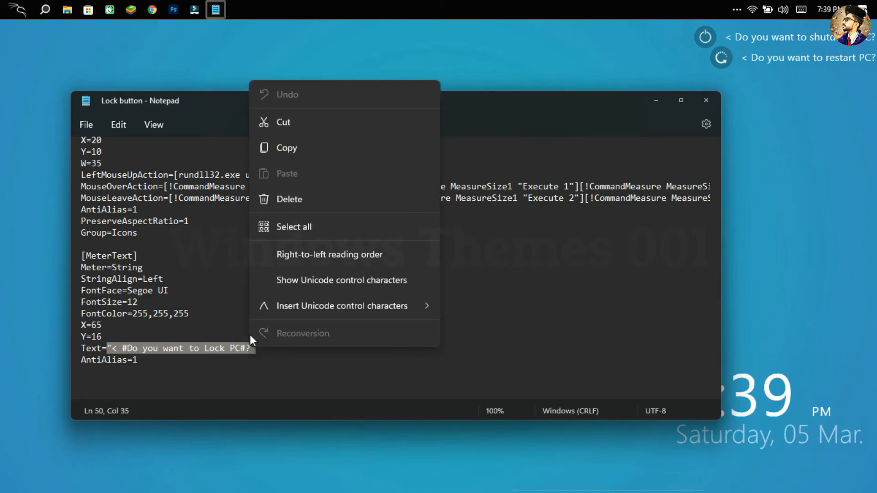
pyautogui.click(279, 200)
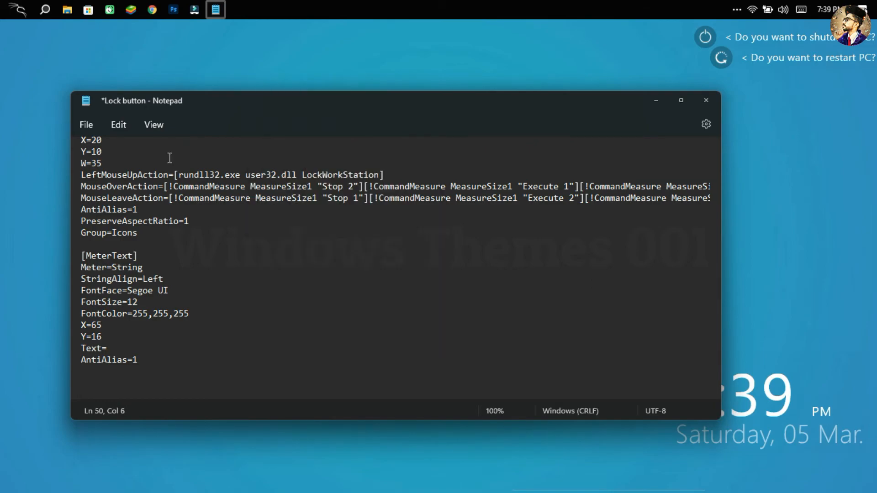
# Step: Save and close the Lock button file, refresh the skin and place the lock icon just below the date
pyautogui.click(92, 121)
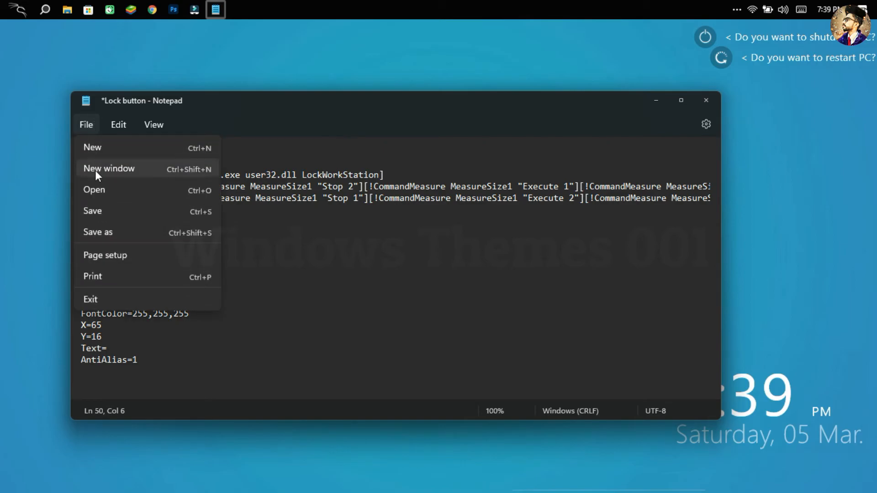
pyautogui.click(97, 210)
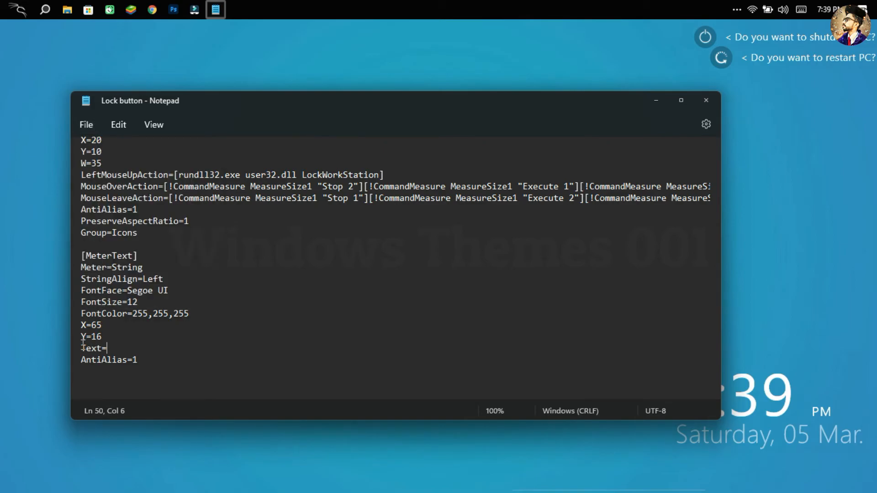
pyautogui.moveTo(84, 347); pyautogui.dragTo(120, 346)
pyautogui.click(120, 346)
pyautogui.click(705, 104)
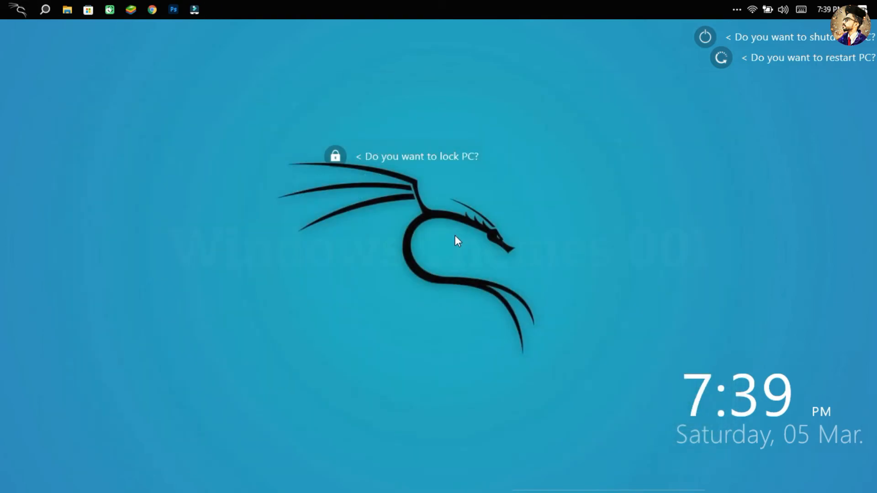
pyautogui.rightClick(418, 153)
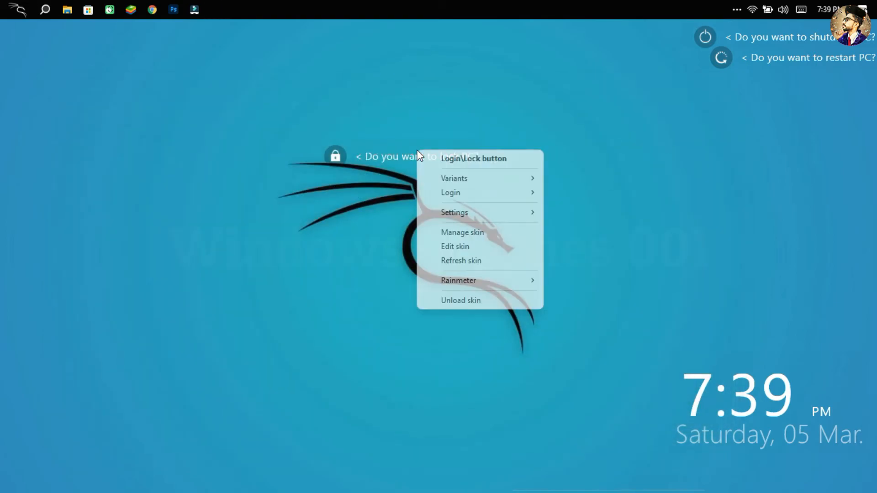
pyautogui.click(439, 259)
pyautogui.moveTo(363, 184); pyautogui.dragTo(720, 455)
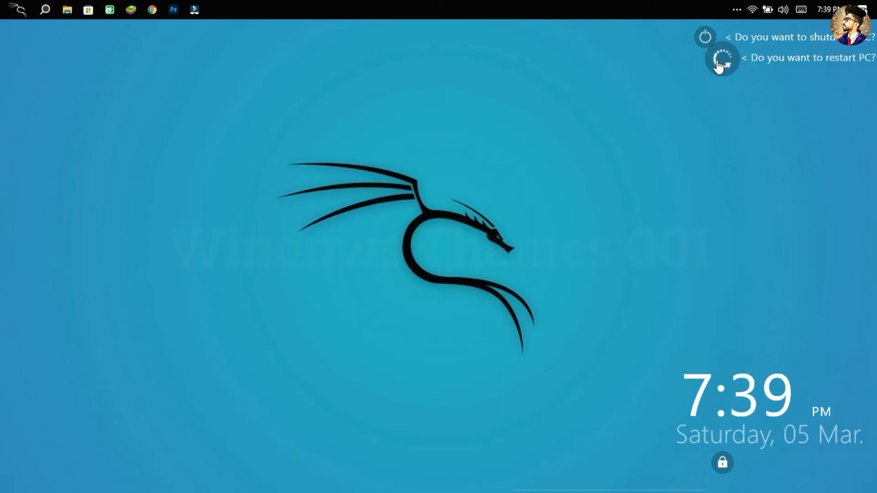
# Step: Move the restart button above the dragon and delete the "< #Do you want to restart PC#?" Text value from its skin file
pyautogui.moveTo(721, 58); pyautogui.dragTo(399, 136)
pyautogui.rightClick(398, 136)
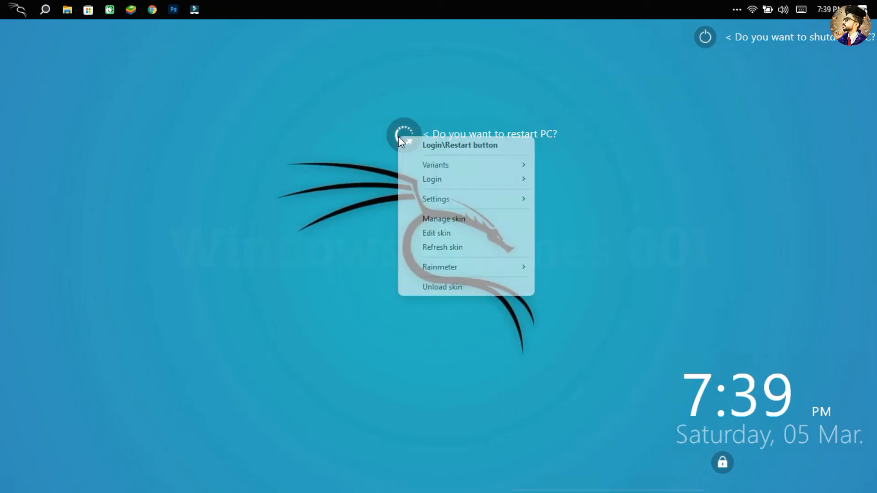
pyautogui.click(421, 227)
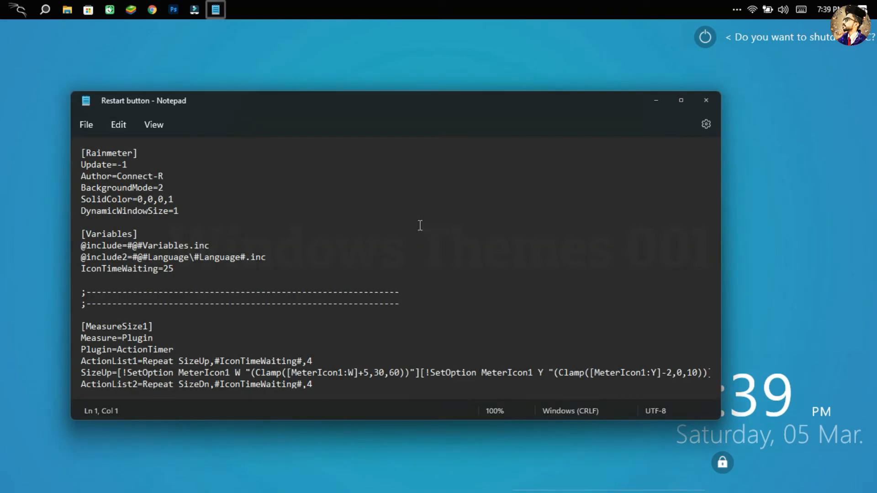
pyautogui.scroll(-13, 407, 154)
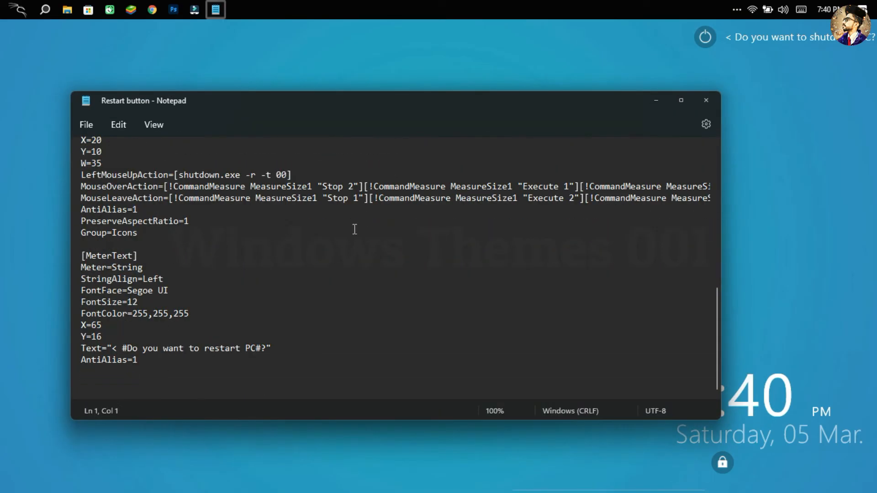
pyautogui.moveTo(122, 345); pyautogui.dragTo(277, 350)
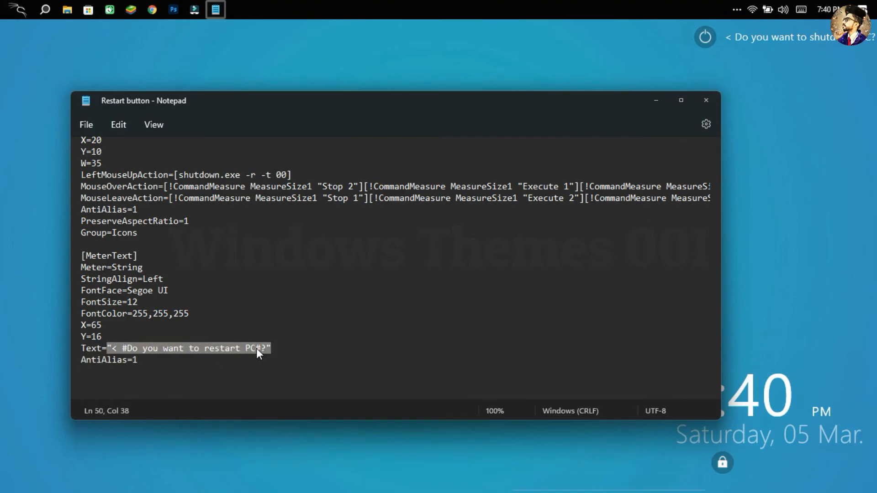
pyautogui.rightClick(256, 348)
pyautogui.click(297, 199)
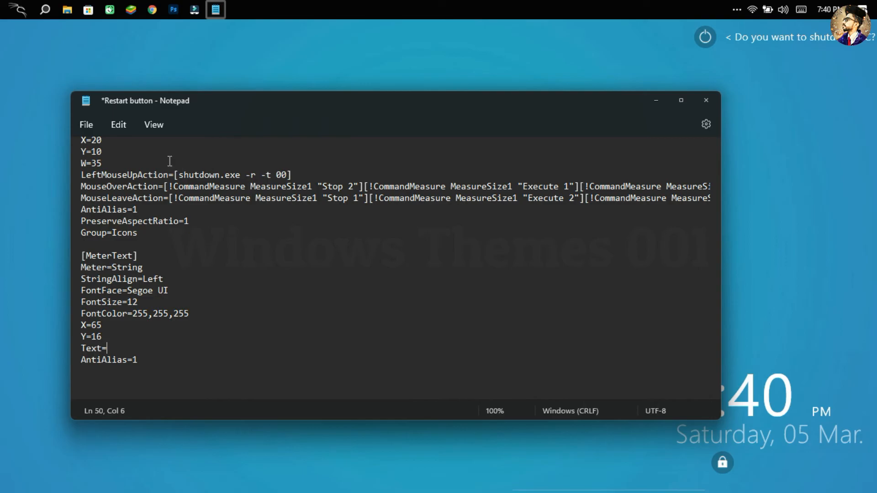
# Step: Save and close the Restart button file, refresh the skin and place the restart icon beside the lock icon
pyautogui.click(86, 124)
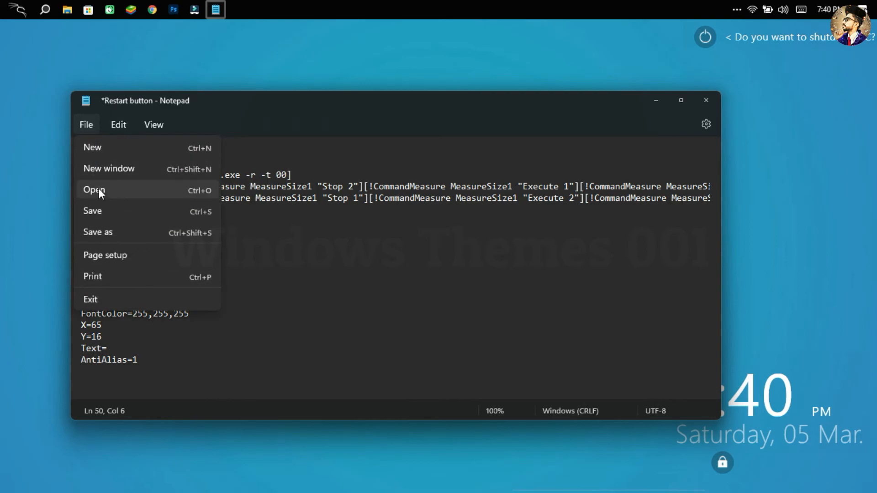
pyautogui.click(100, 207)
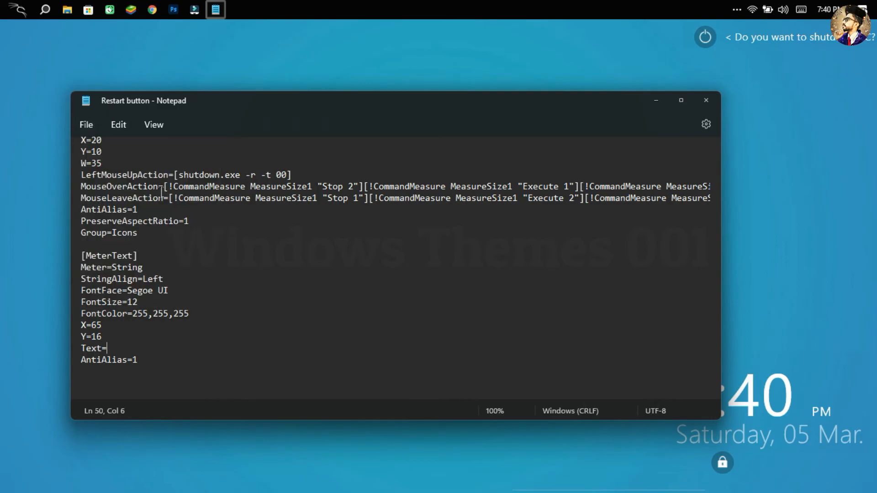
pyautogui.click(705, 100)
pyautogui.rightClick(468, 132)
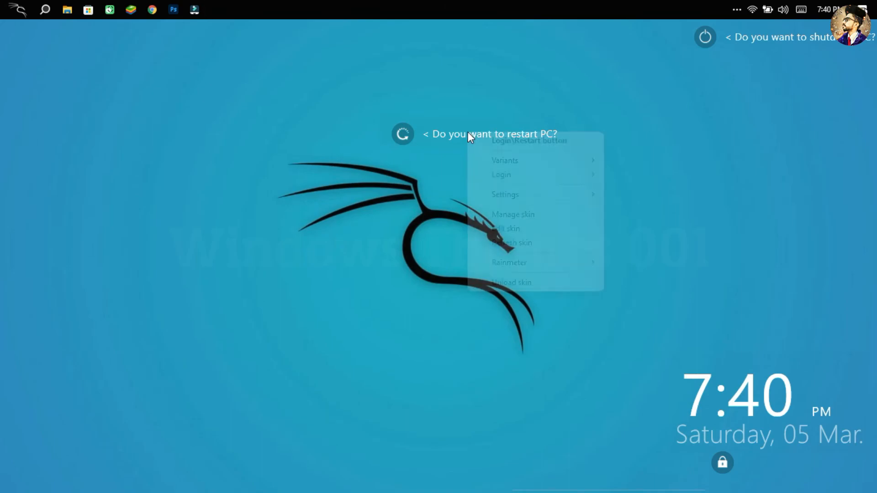
pyautogui.click(486, 243)
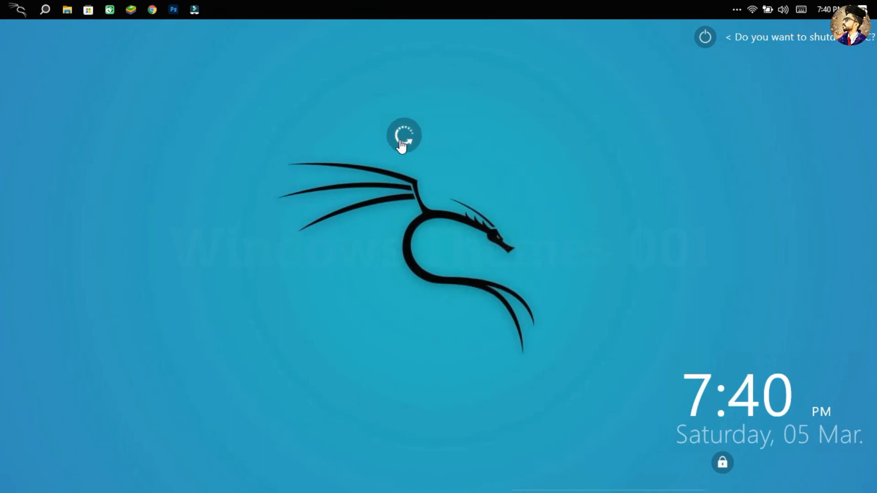
# Step: Move the shut down button onto the dragon's wing and delete the "< #Do you want to shutdown PC#?" Text value from its skin file
pyautogui.moveTo(705, 58); pyautogui.dragTo(409, 188)
pyautogui.rightClick(407, 186)
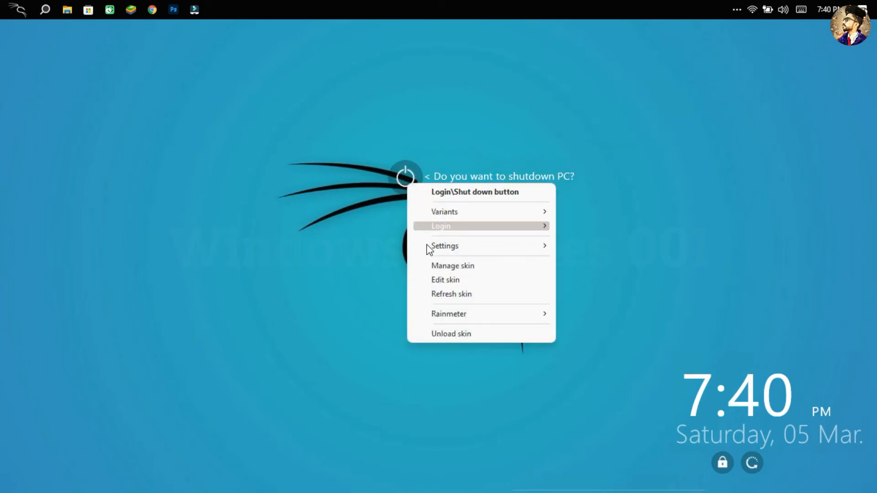
pyautogui.click(434, 283)
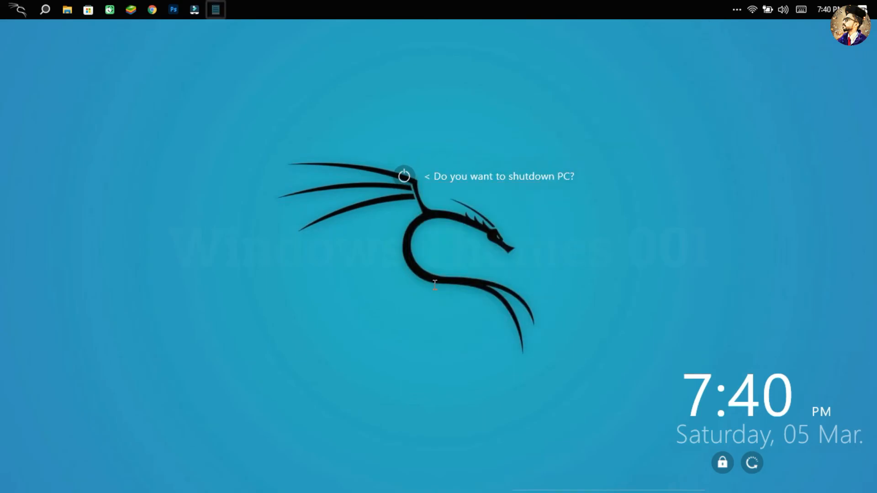
pyautogui.scroll(-2, 237, 292)
pyautogui.scroll(-10, 238, 292)
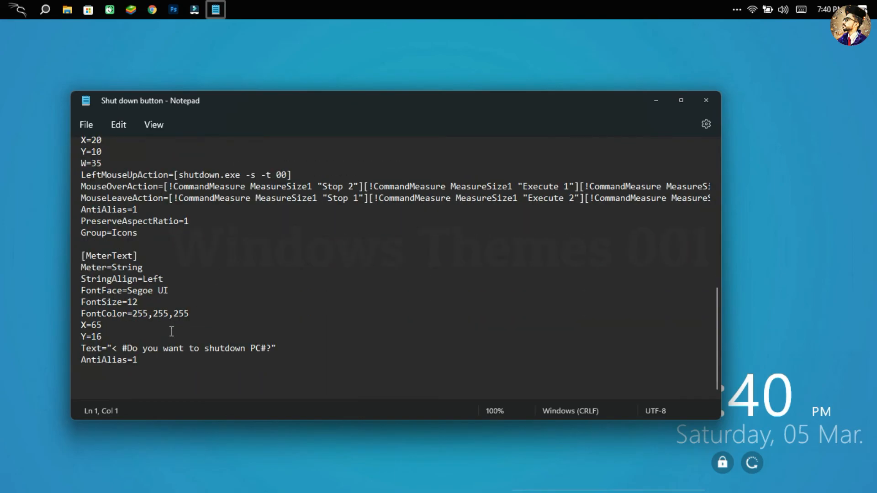
pyautogui.moveTo(108, 346); pyautogui.dragTo(282, 354)
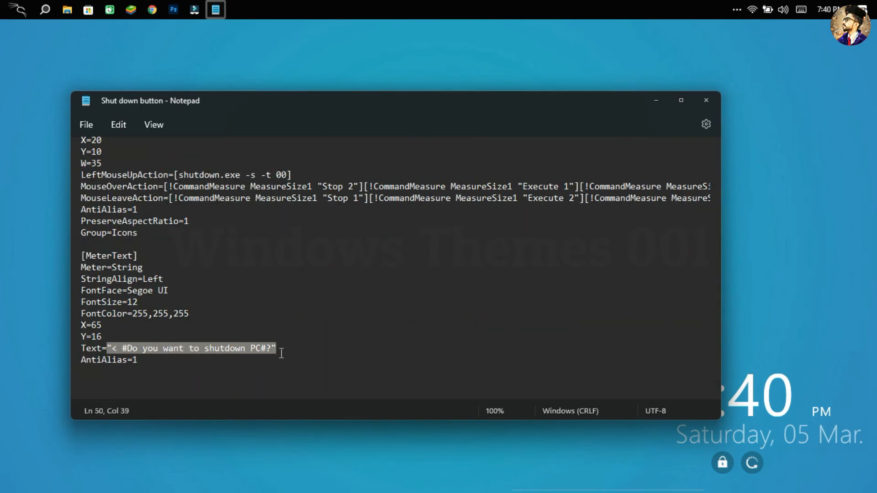
pyautogui.rightClick(267, 346)
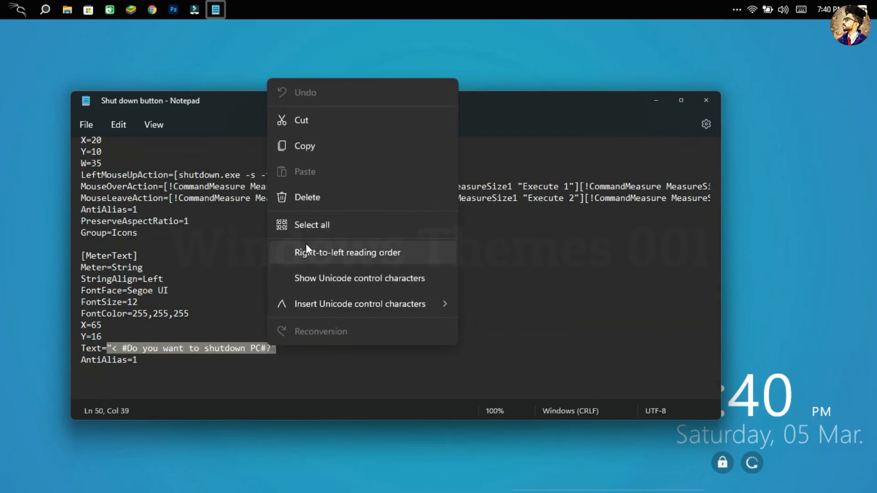
pyautogui.click(306, 195)
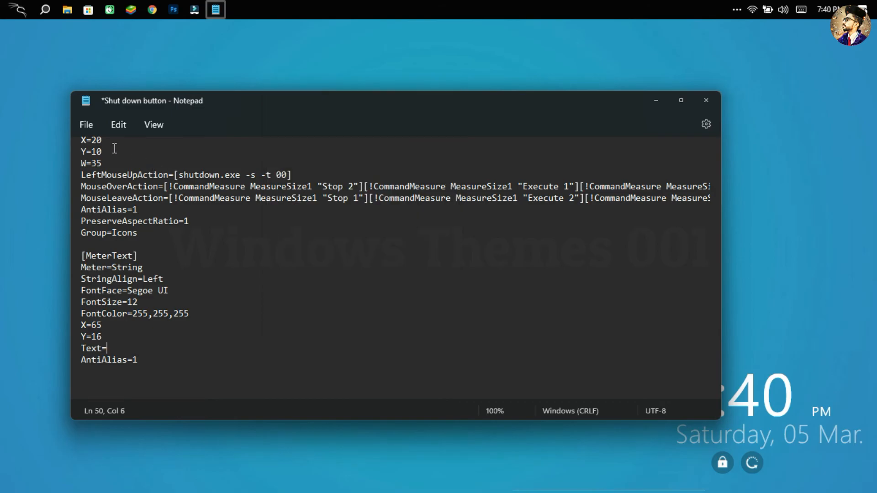
# Step: Save and close the Shut down button file, refresh the skin and place the power icon in line with the lock and restart icons
pyautogui.click(87, 124)
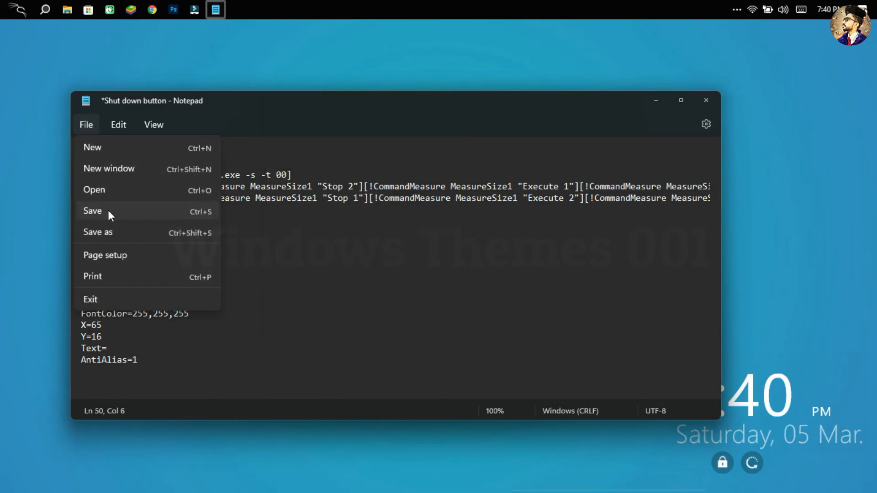
pyautogui.click(110, 216)
pyautogui.click(706, 100)
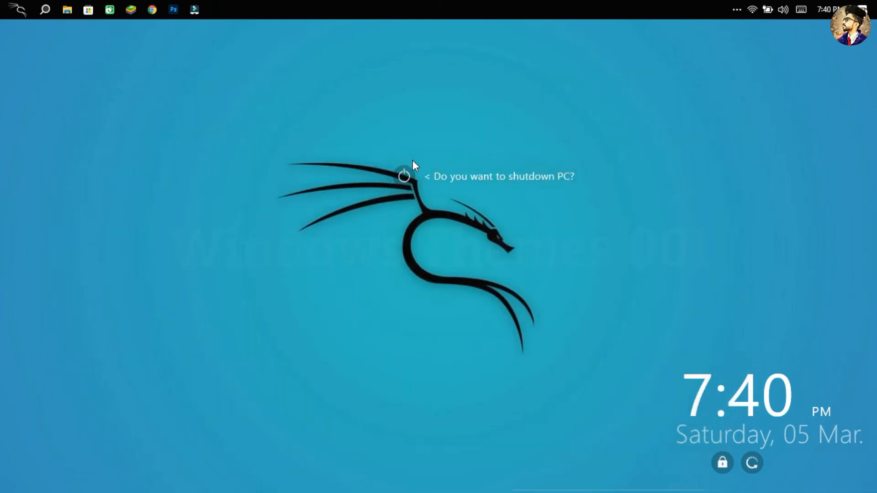
pyautogui.rightClick(405, 177)
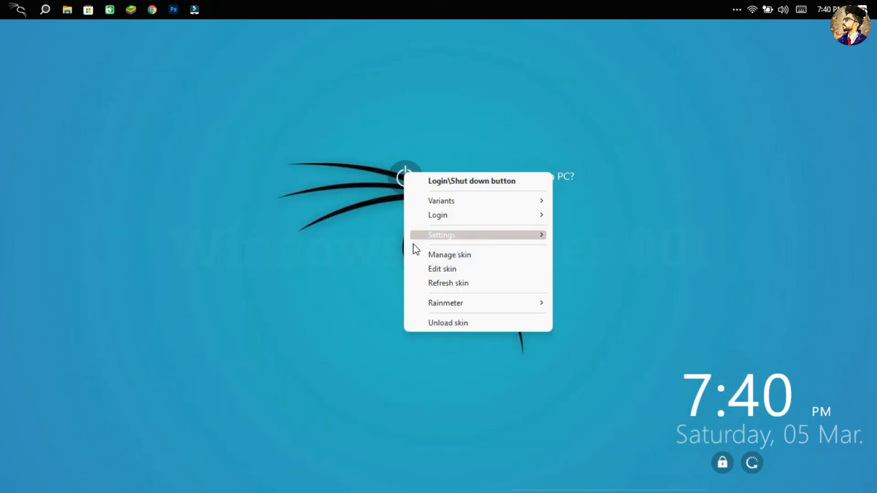
pyautogui.click(417, 282)
pyautogui.moveTo(404, 189); pyautogui.dragTo(742, 431)
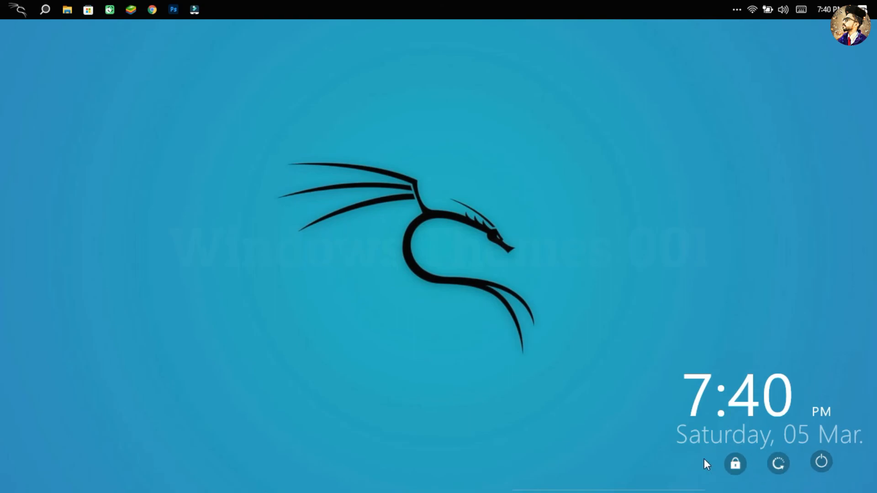
# Step: Set the position of the lock, restart and shut down button skins to On desktop
pyautogui.rightClick(733, 462)
pyautogui.moveTo(742, 361)
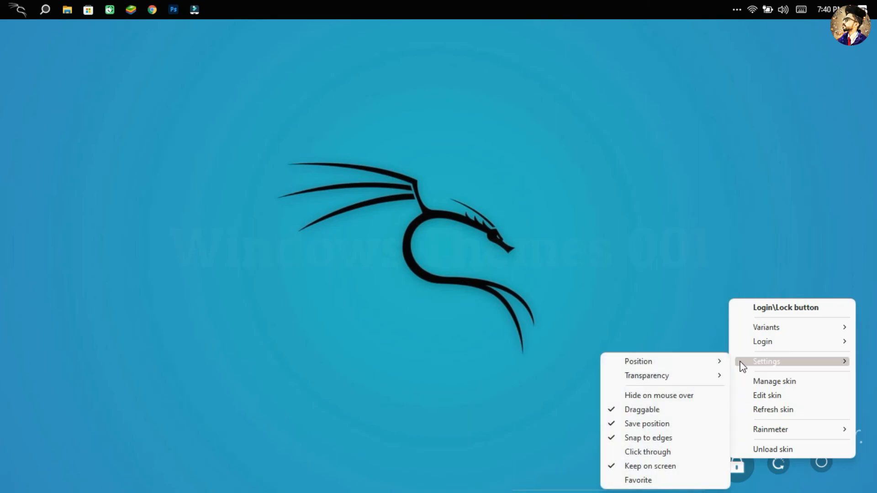
pyautogui.click(744, 300)
pyautogui.rightClick(772, 466)
pyautogui.moveTo(772, 380)
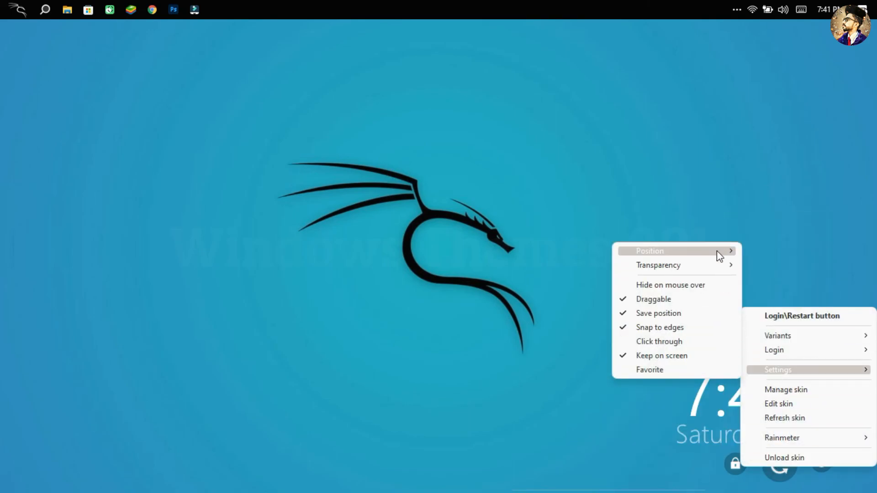
pyautogui.moveTo(716, 251)
pyautogui.click(752, 326)
pyautogui.rightClick(811, 455)
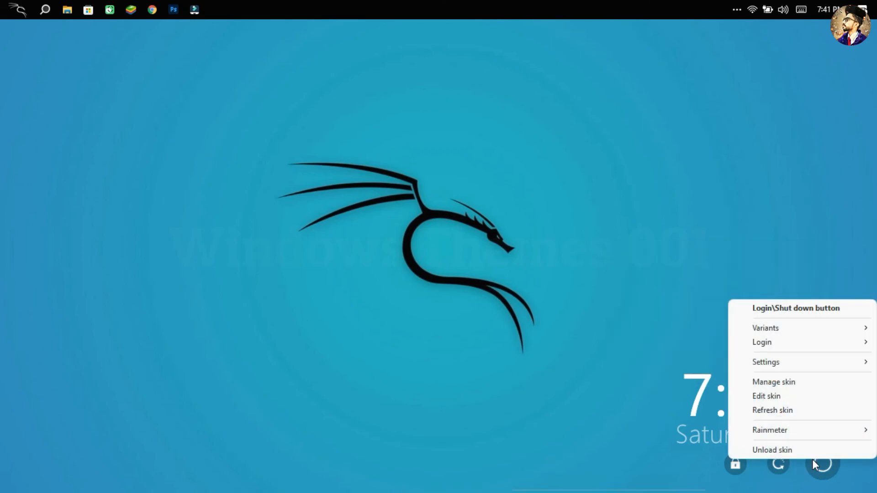
pyautogui.moveTo(760, 365)
pyautogui.moveTo(724, 362)
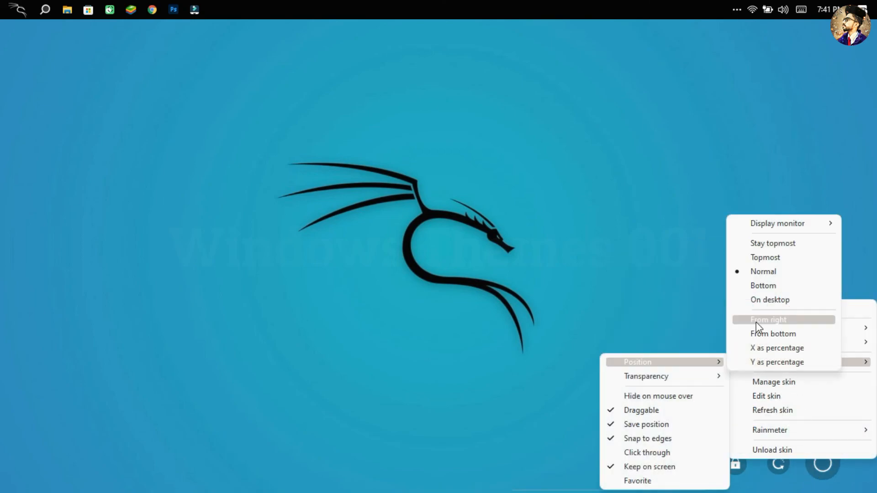
pyautogui.click(763, 300)
# Step: Choose the position setting for the Clock skin, then lower the clock slightly and space the three power icons evenly beneath the date
pyautogui.rightClick(751, 385)
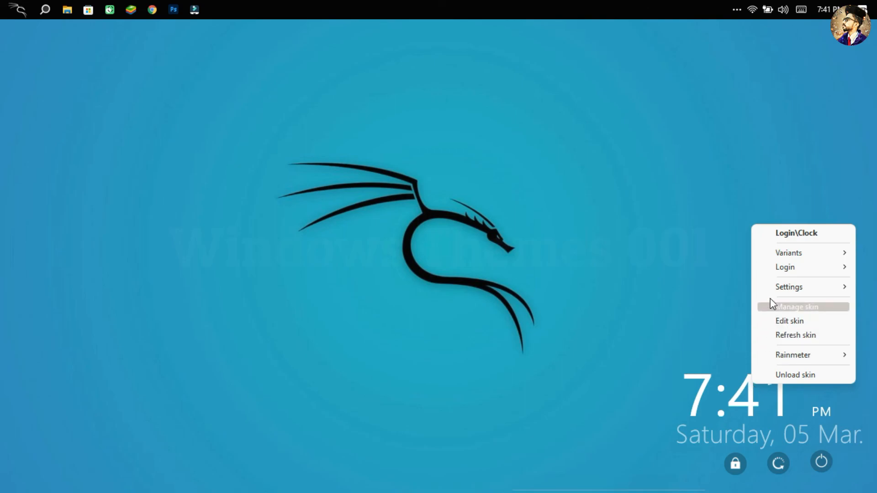
pyautogui.moveTo(772, 288)
pyautogui.moveTo(743, 289)
pyautogui.click(761, 338)
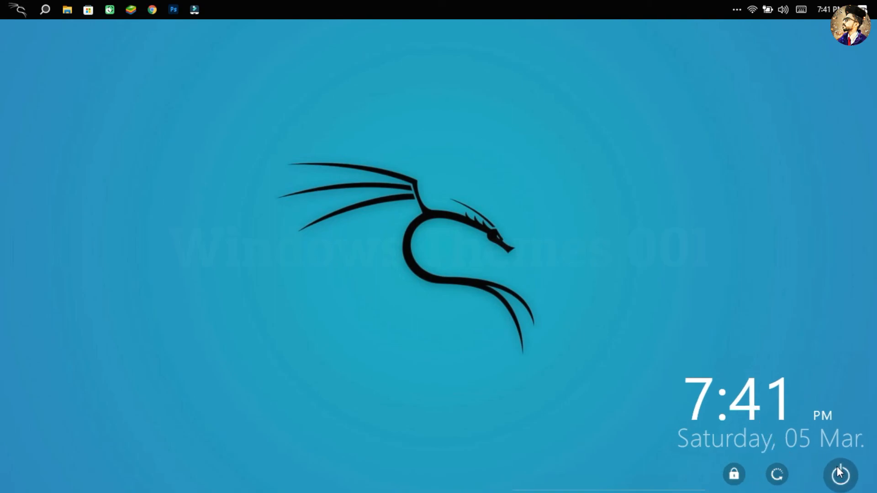
pyautogui.click(755, 475)
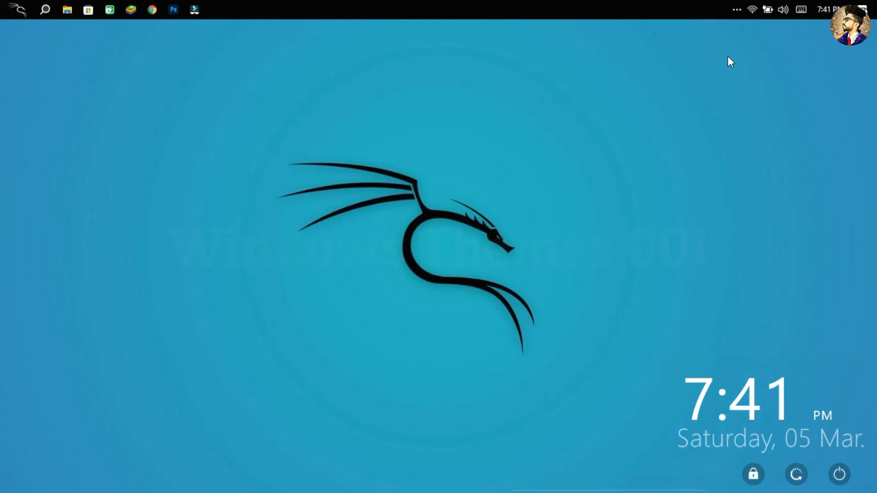
# Step: Disable dragging for all Rainmeter skins
pyautogui.click(733, 11)
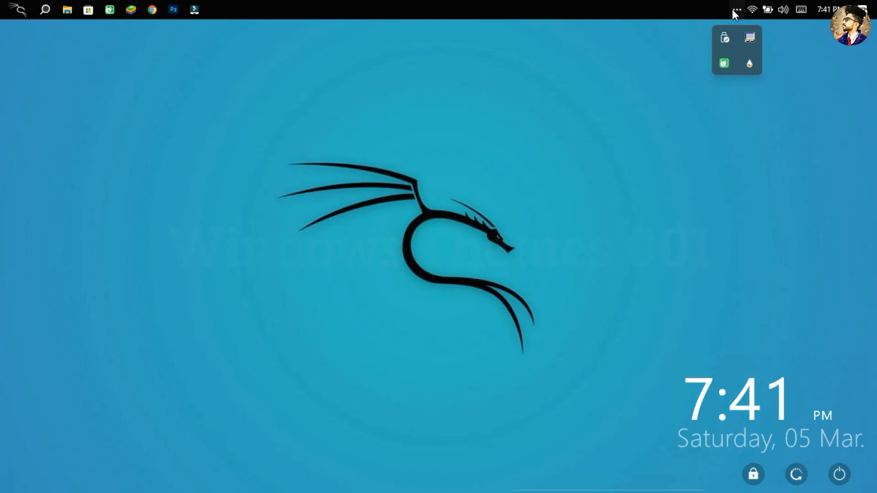
pyautogui.rightClick(745, 62)
pyautogui.moveTo(762, 140)
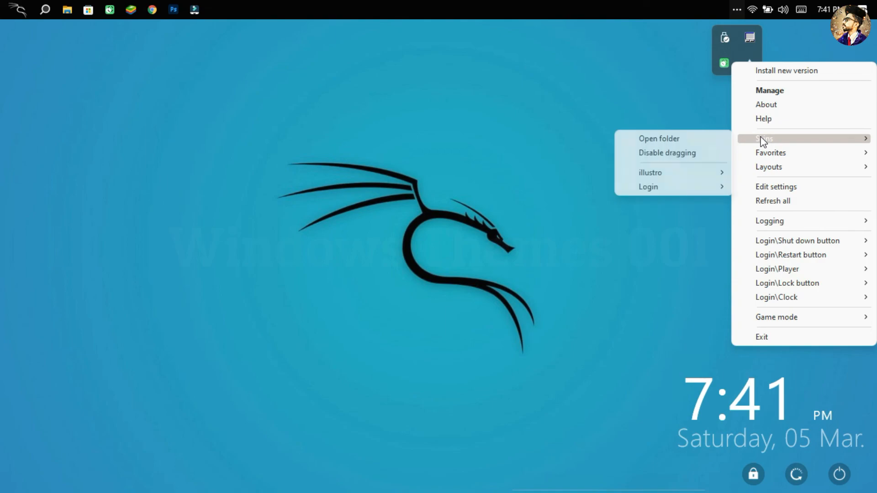
pyautogui.click(666, 153)
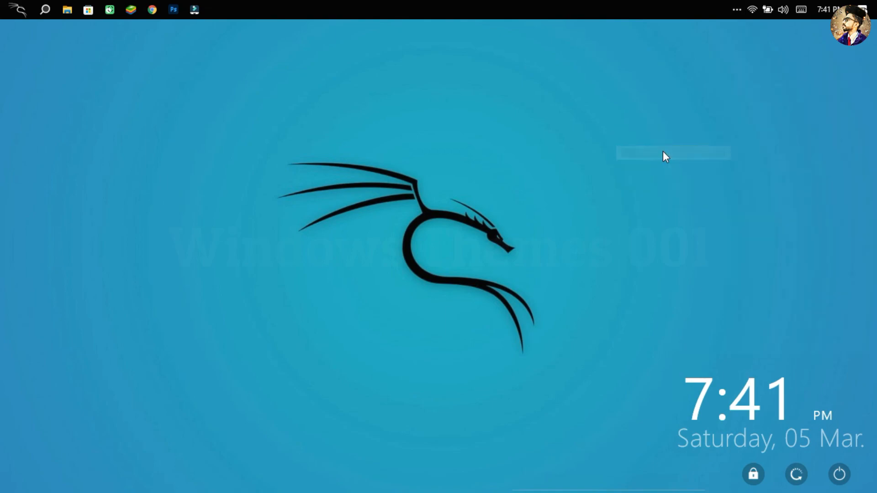
# Step: Turn on the display of desktop icons
pyautogui.rightClick(648, 147)
pyautogui.moveTo(669, 163)
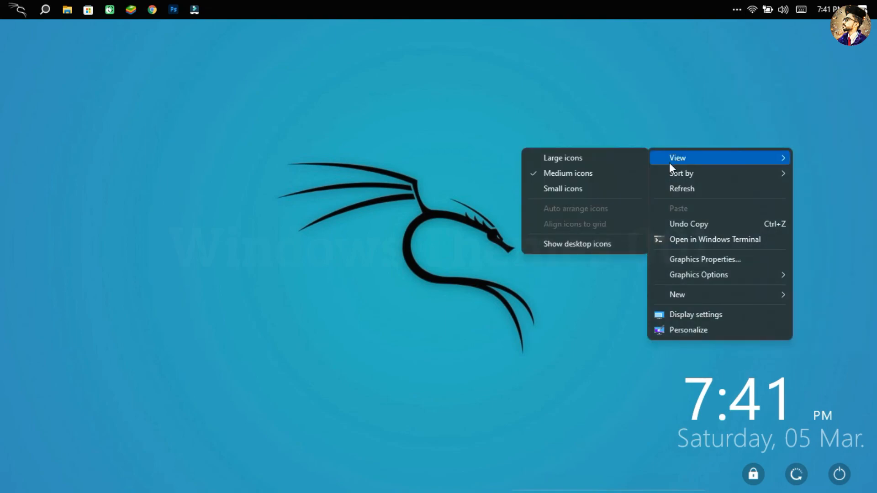
pyautogui.click(607, 242)
# Step: Arrange This PC directly above Recycle Bin, move both icons to about mid-height along the desktop's edge and refresh the desktop
pyautogui.moveTo(41, 182); pyautogui.dragTo(27, 112)
pyautogui.moveTo(149, 343); pyautogui.dragTo(674, 487)
pyautogui.moveTo(638, 439); pyautogui.dragTo(25, 110)
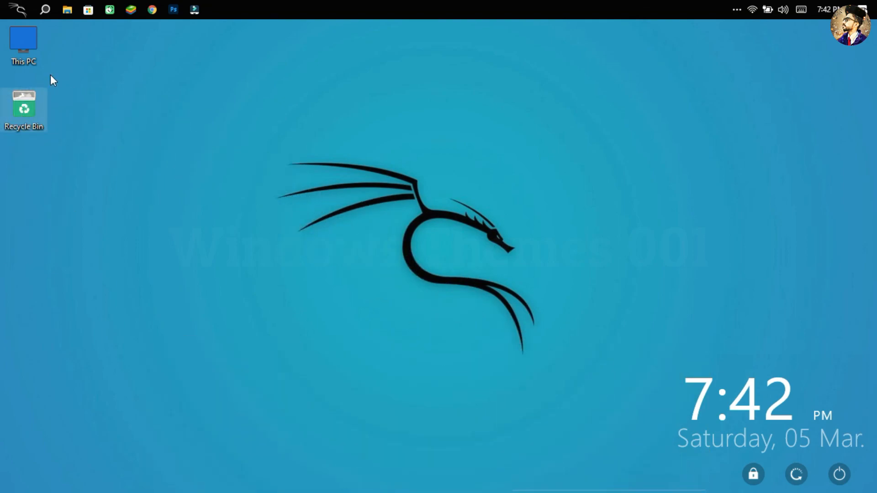
pyautogui.moveTo(70, 42); pyautogui.dragTo(28, 258)
pyautogui.click(117, 134)
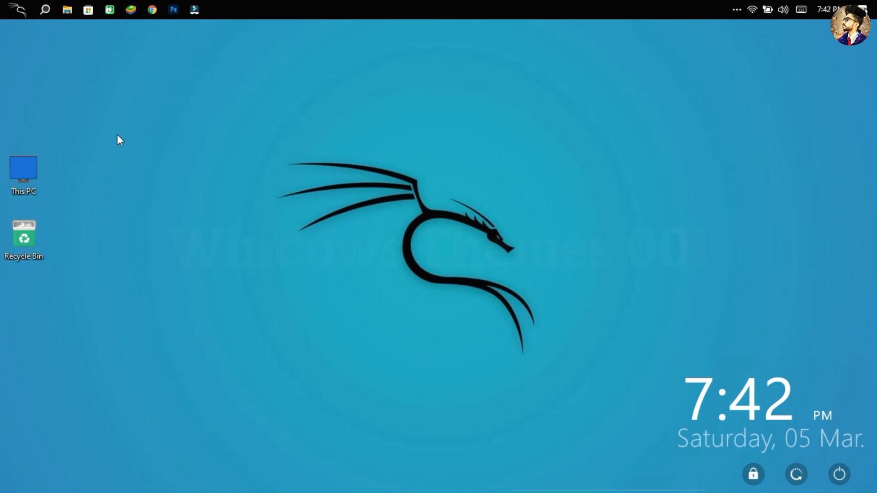
pyautogui.rightClick(117, 134)
pyautogui.click(143, 176)
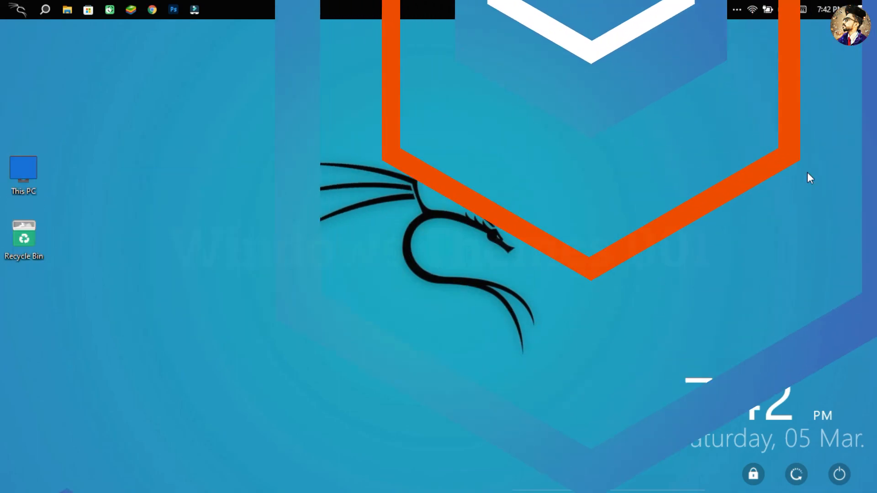